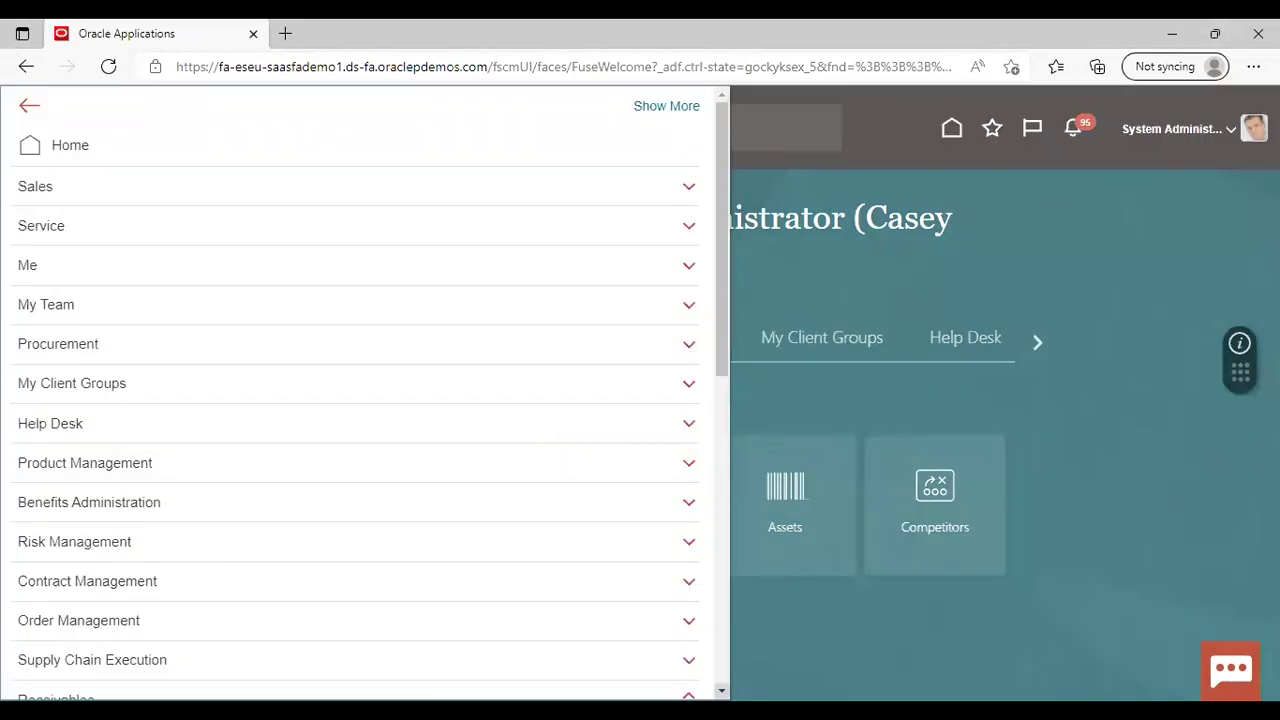
Step: Open the Receivables billing work area and start creating a new transaction
scroll(721, 690, down, 3)
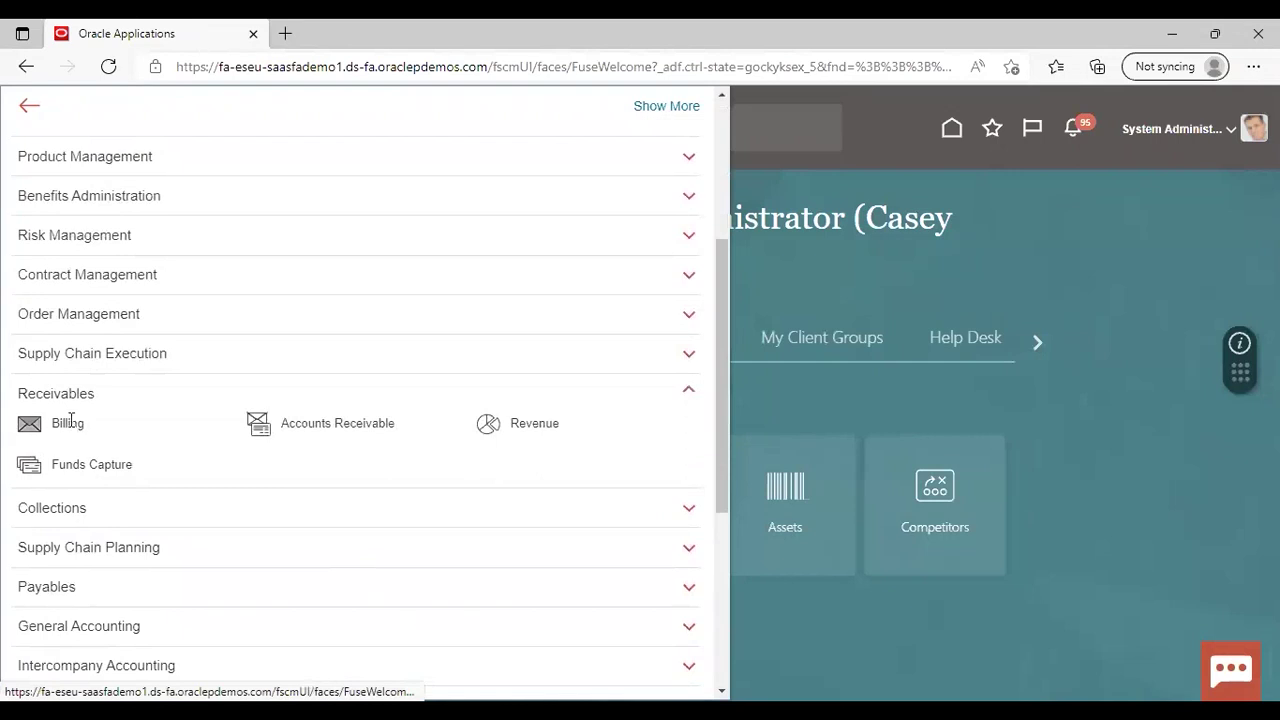
click(71, 421)
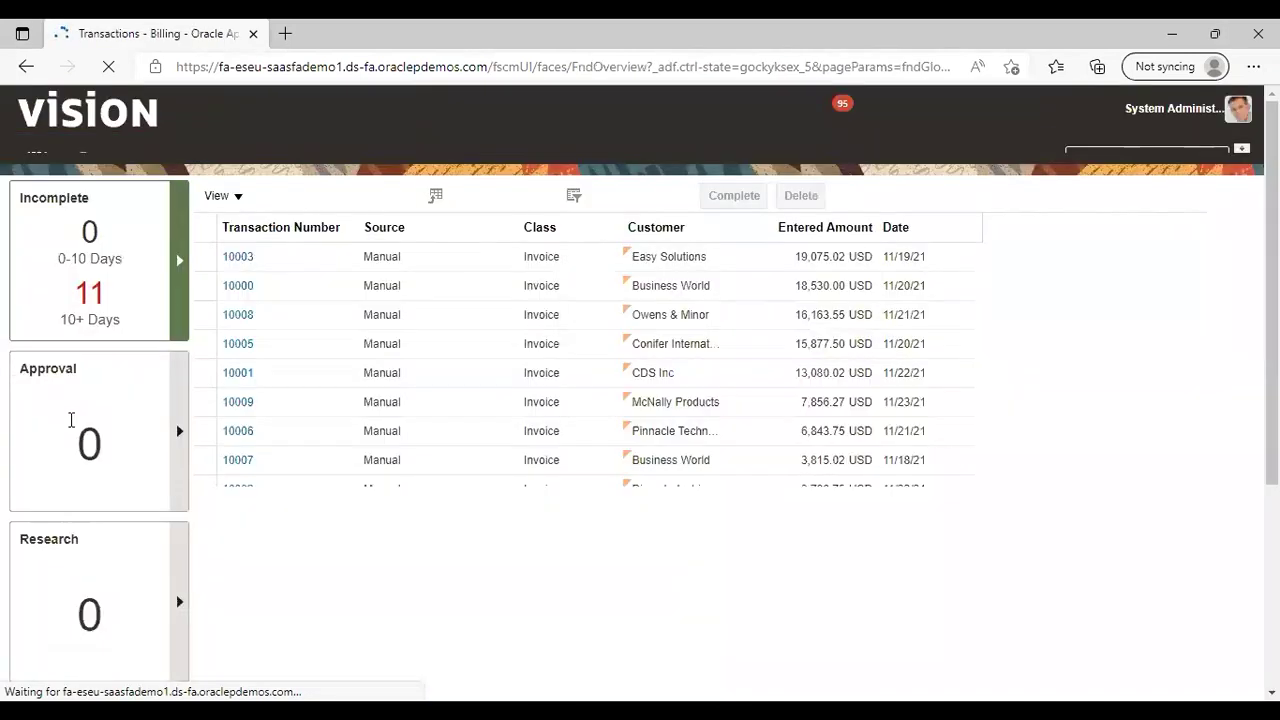
click(1243, 333)
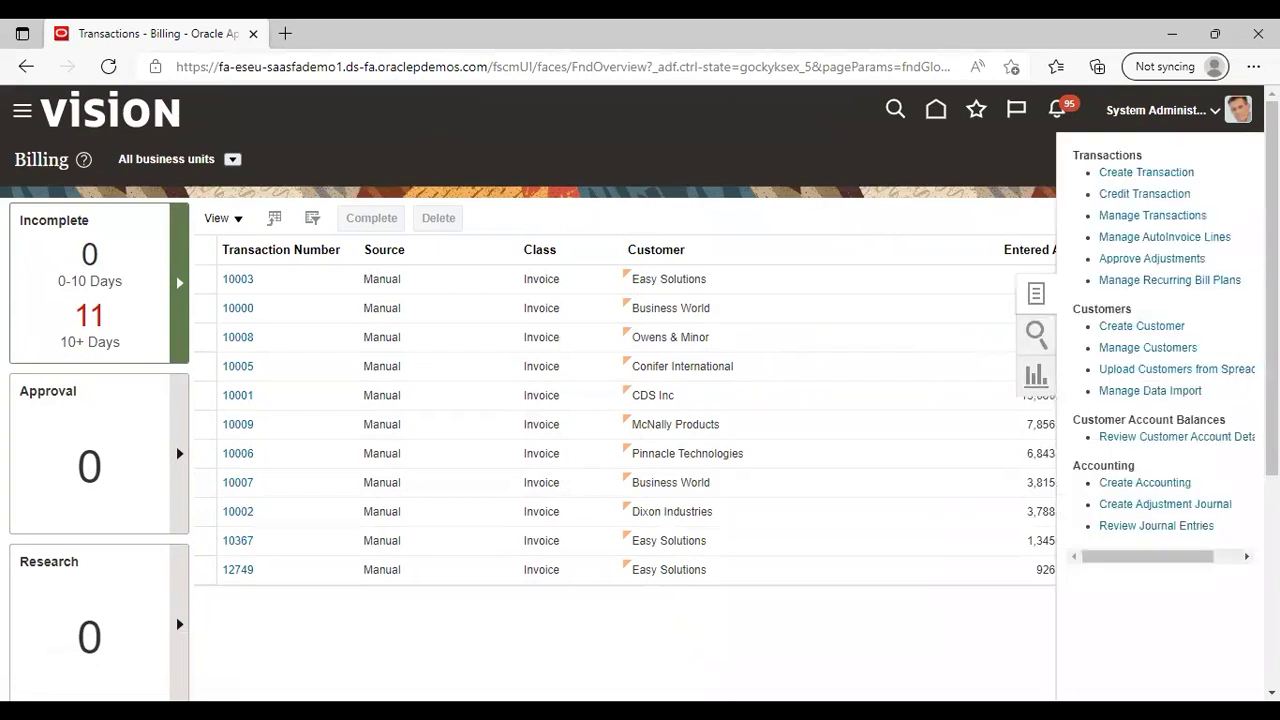
click(1128, 172)
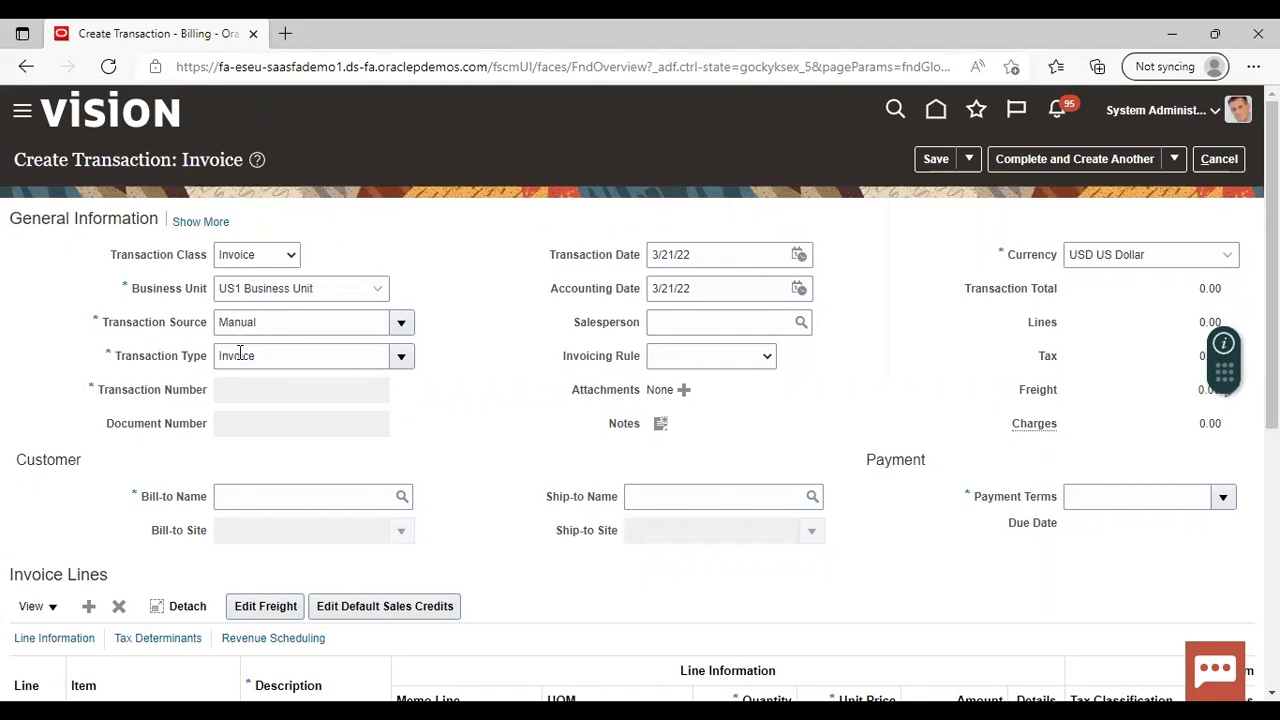
Step: Search the bill-to customers for "easy" and assign Easy Solutions as the invoice's bill-to name
scroll(774, 429, down, 1)
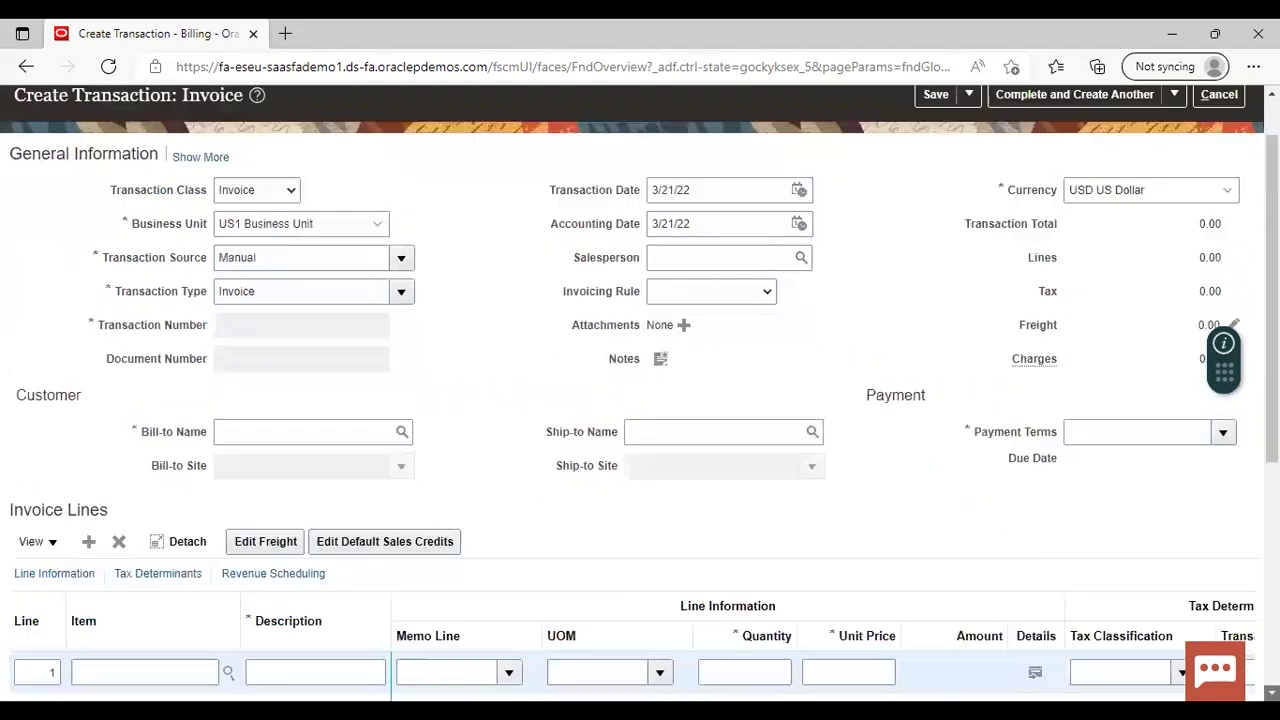
click(401, 423)
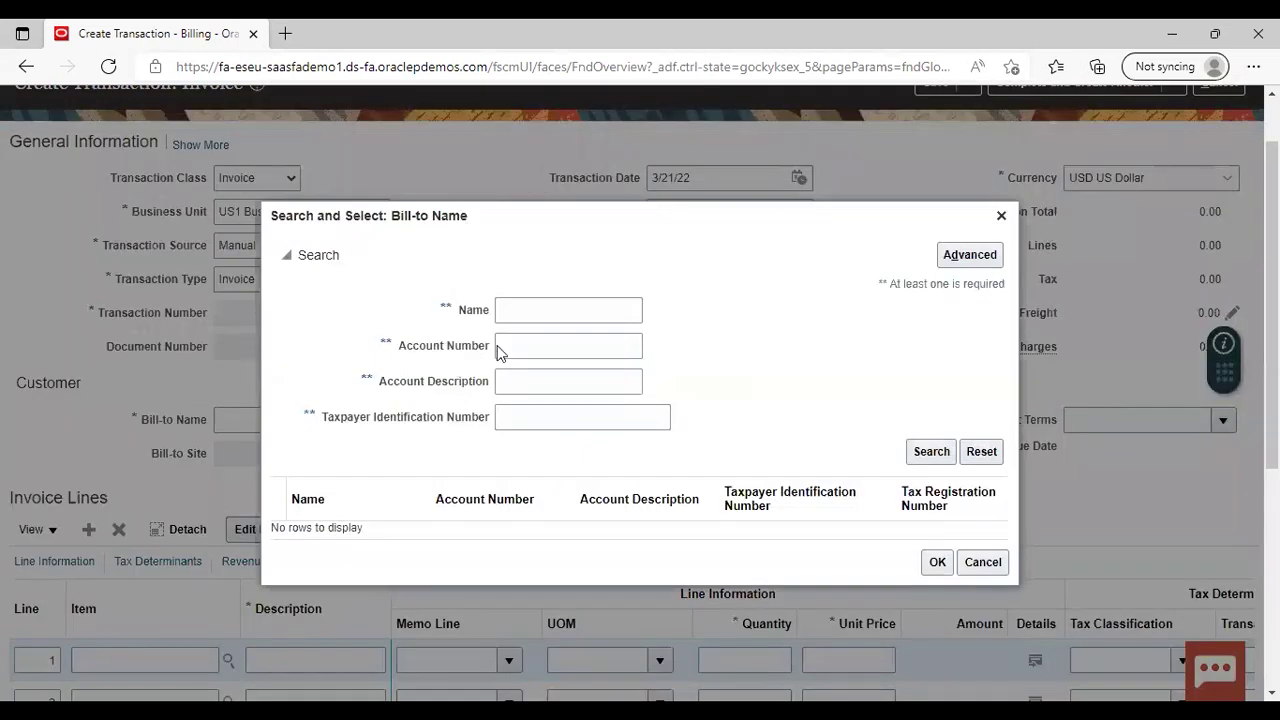
click(558, 318)
text(easy)
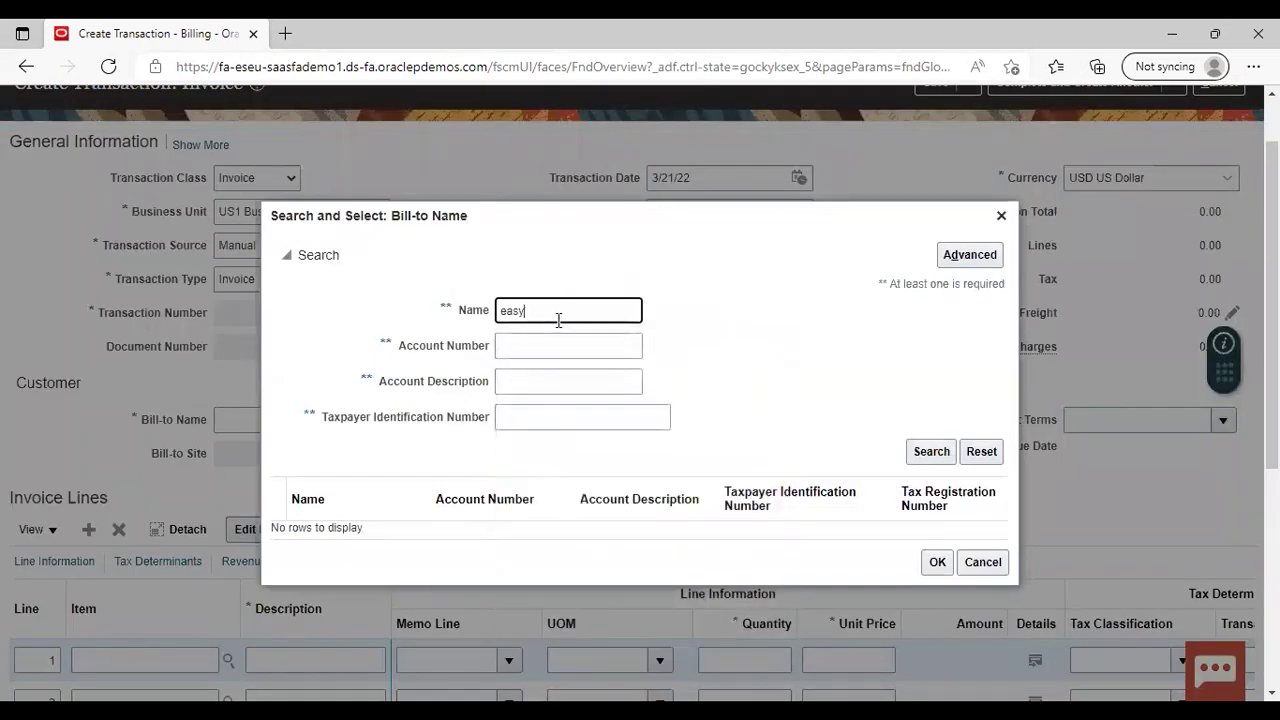
key(Return)
click(386, 525)
click(935, 571)
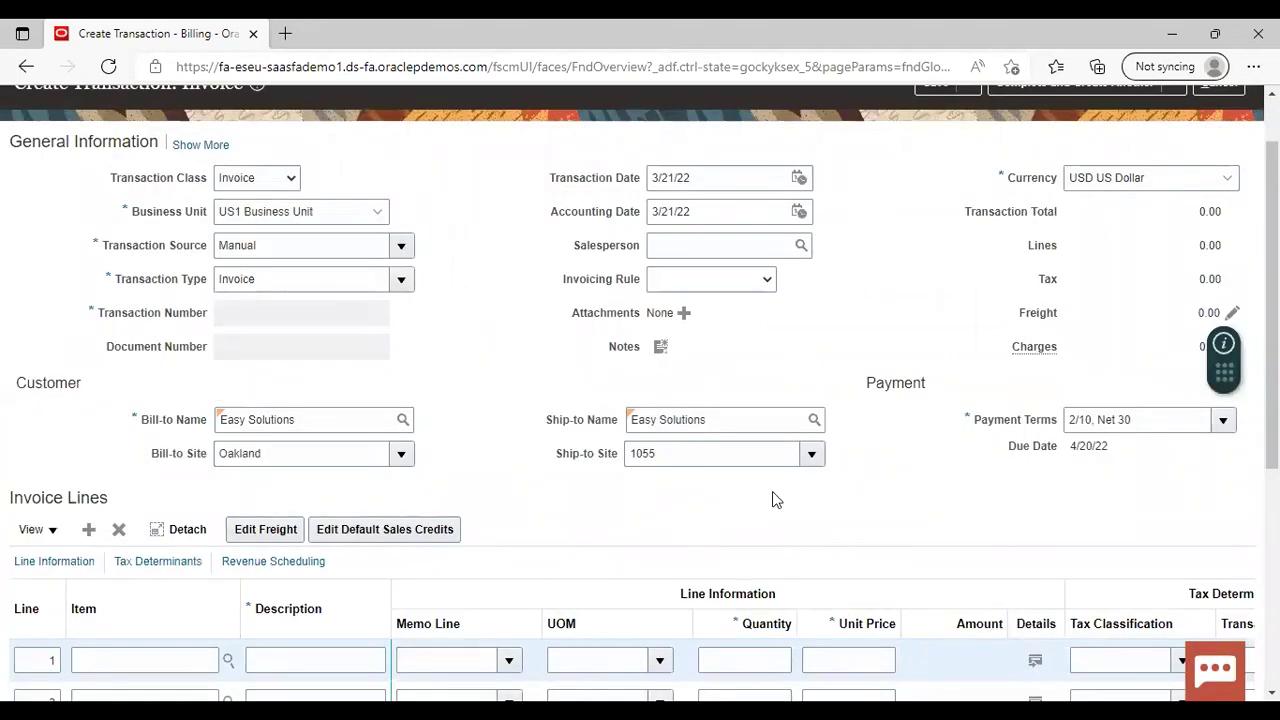
Step: Fill in invoice line 1 with description "goods", quantity 1 and unit price 5000
scroll(760, 466, down, 3)
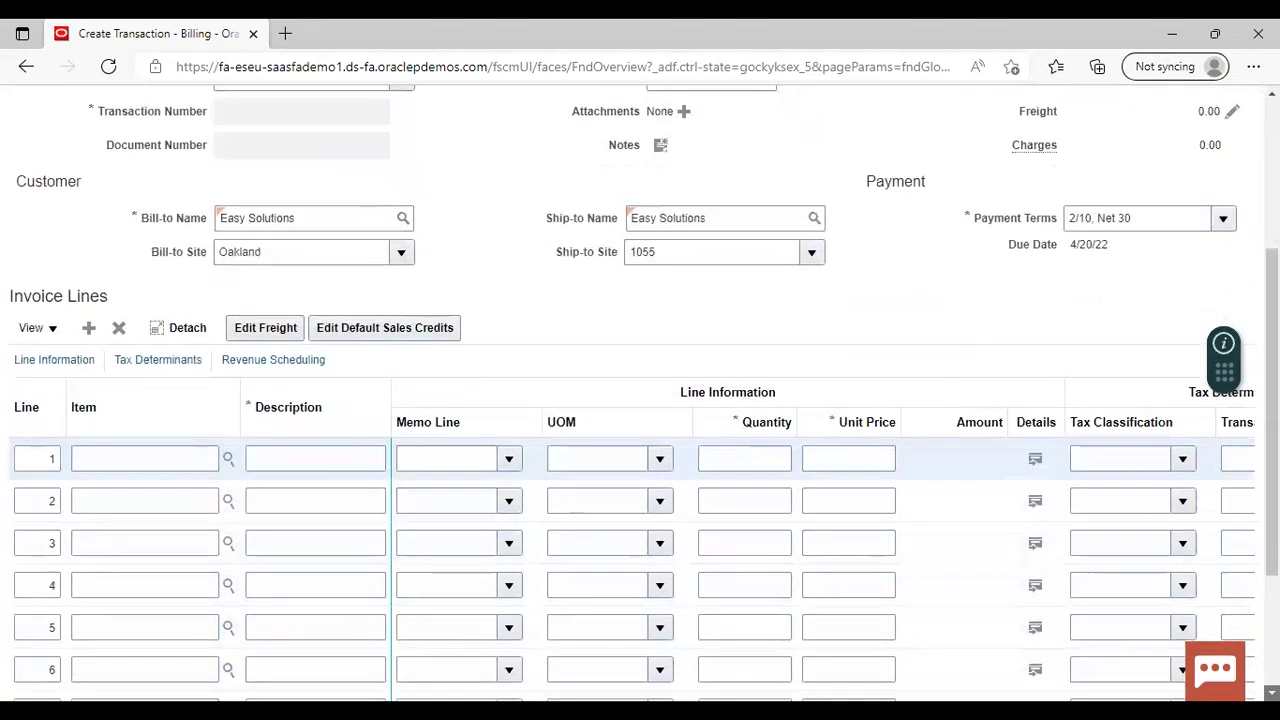
click(318, 428)
text(goods)
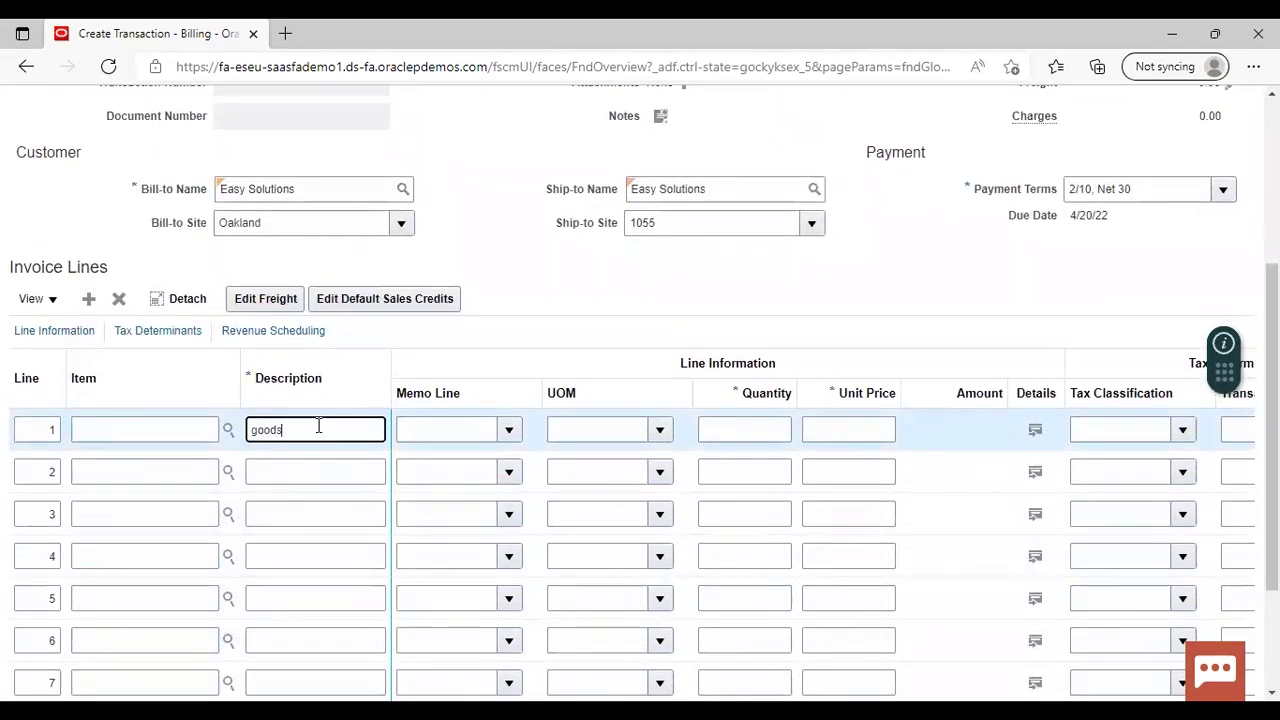
click(783, 426)
text(1)
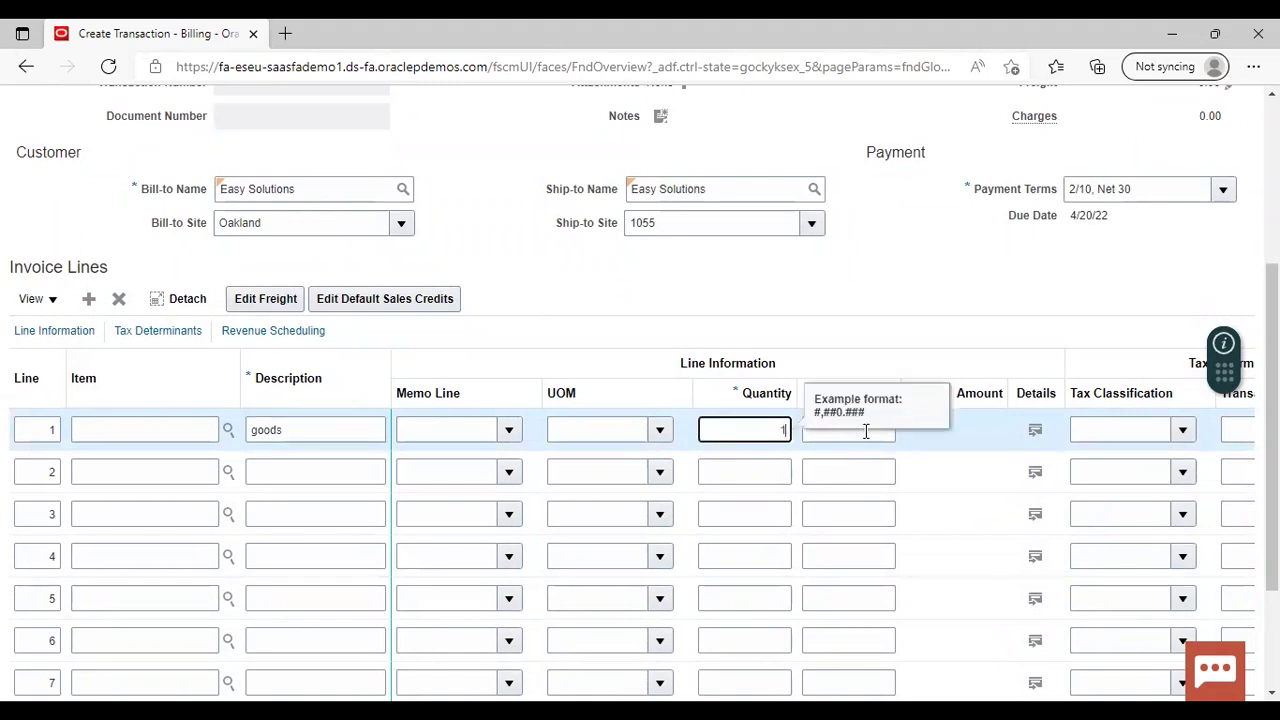
click(866, 431)
text(5000)
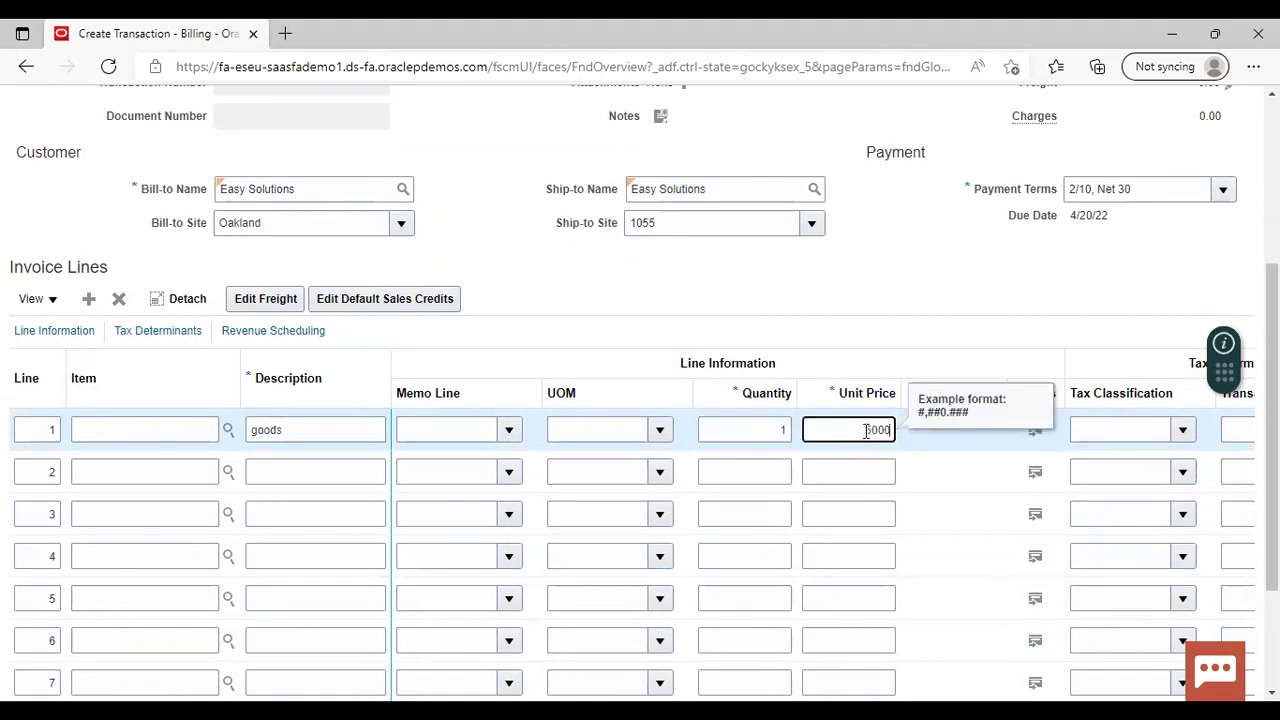
click(866, 267)
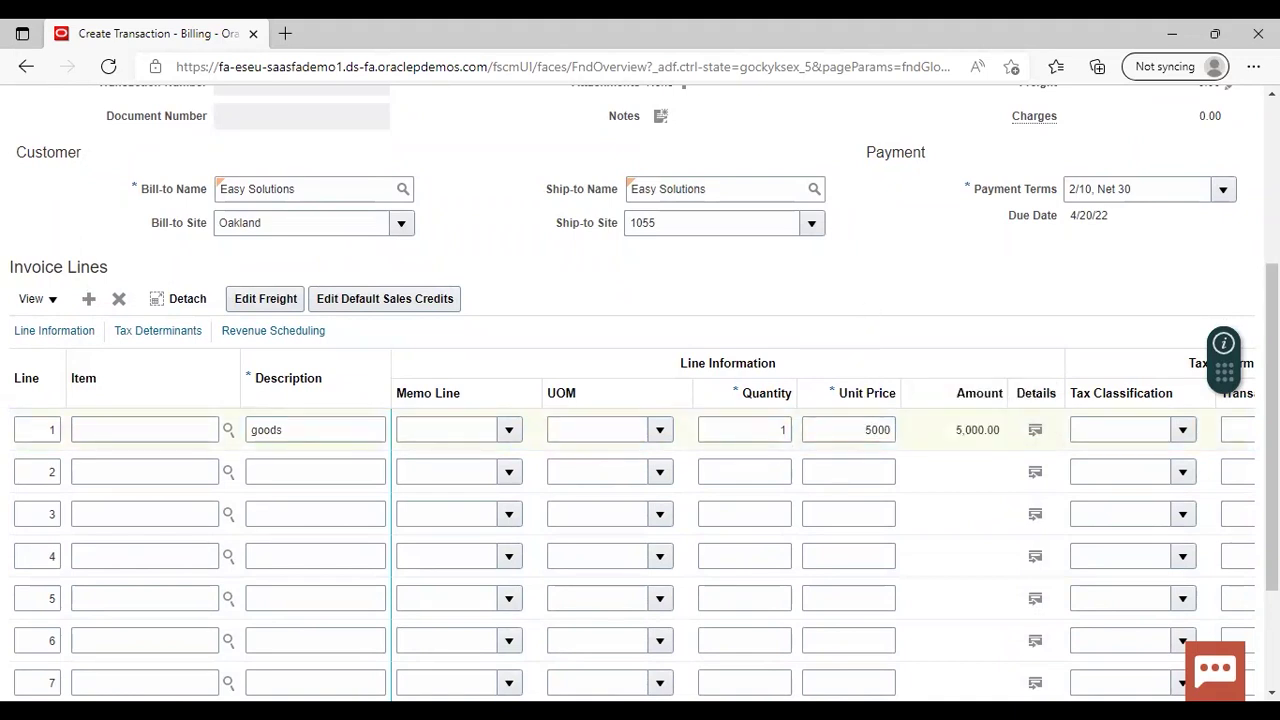
Step: Complete the invoice with the Complete and Review option
scroll(640, 400, up, 3)
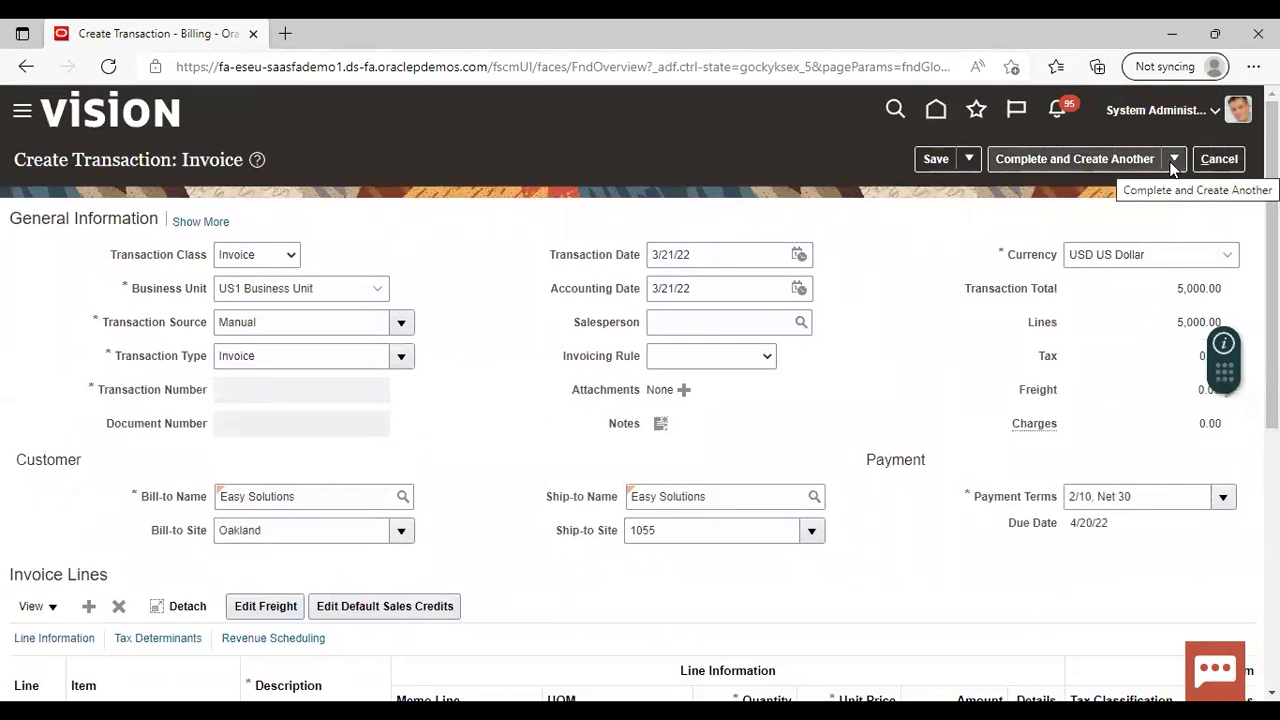
click(1171, 164)
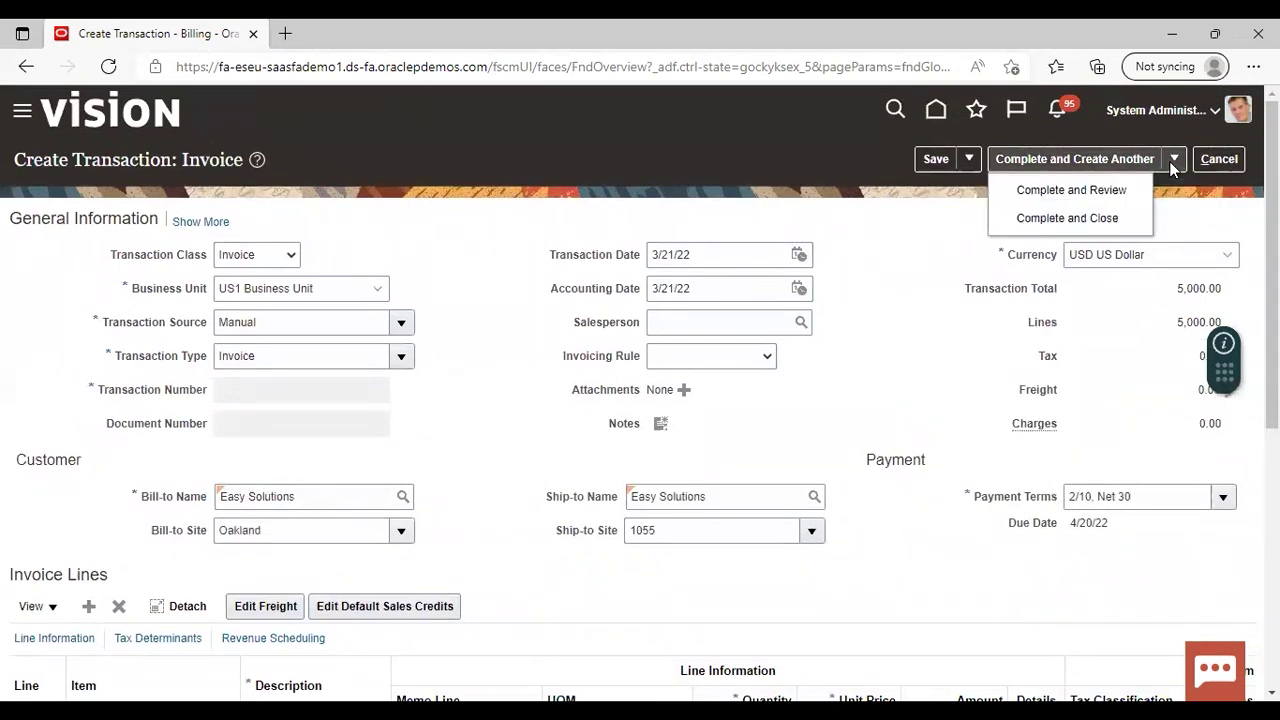
click(1071, 192)
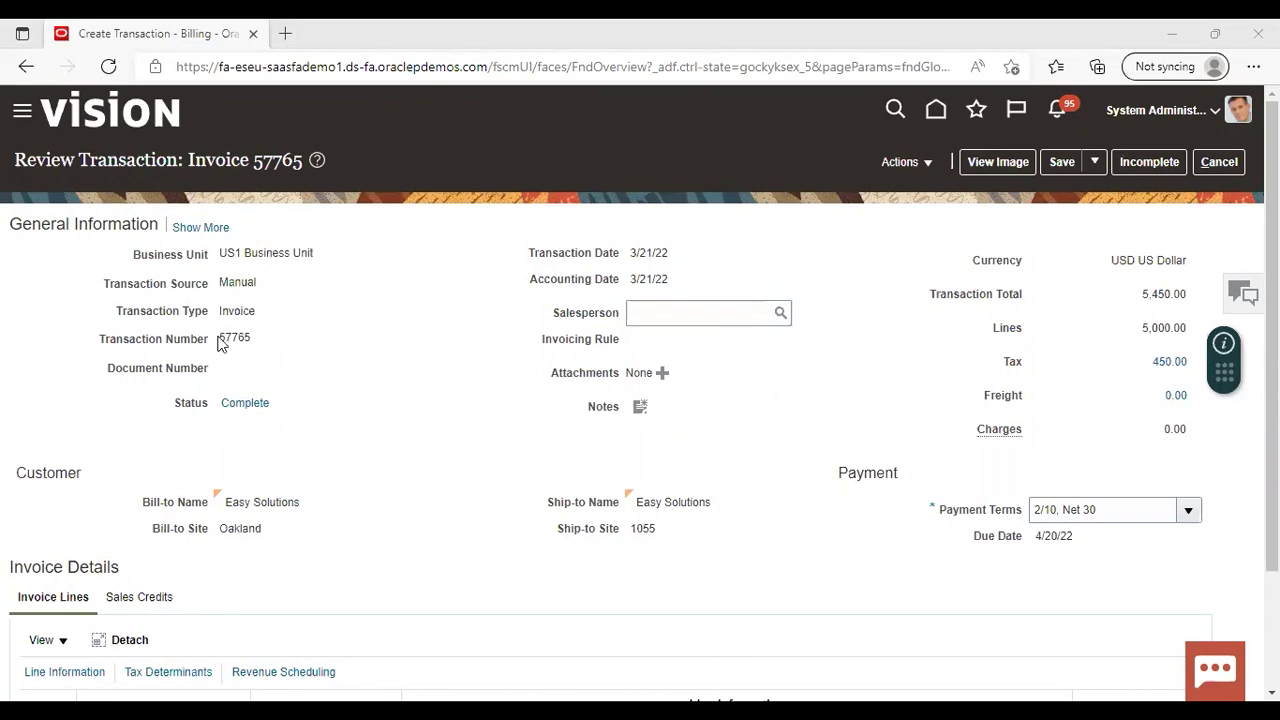
Step: Highlight the new invoice's transaction number and leave the review page without saving further changes
drag(220, 340, 263, 351)
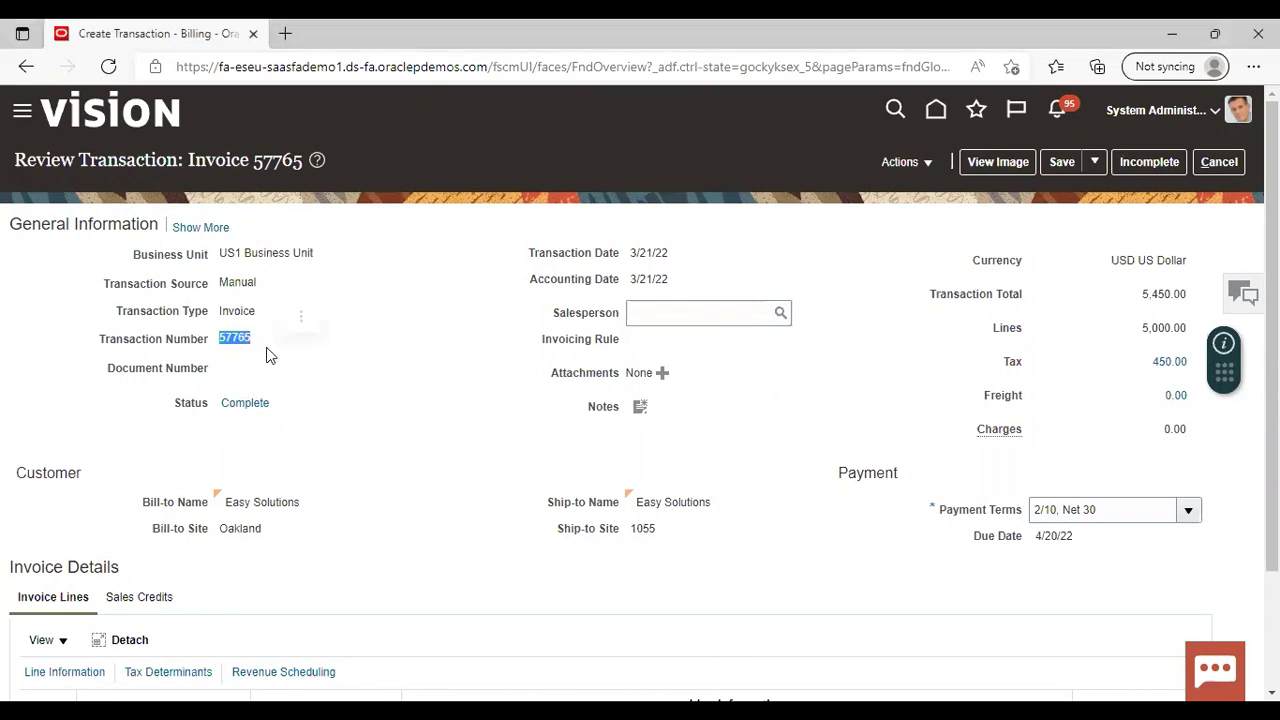
click(390, 375)
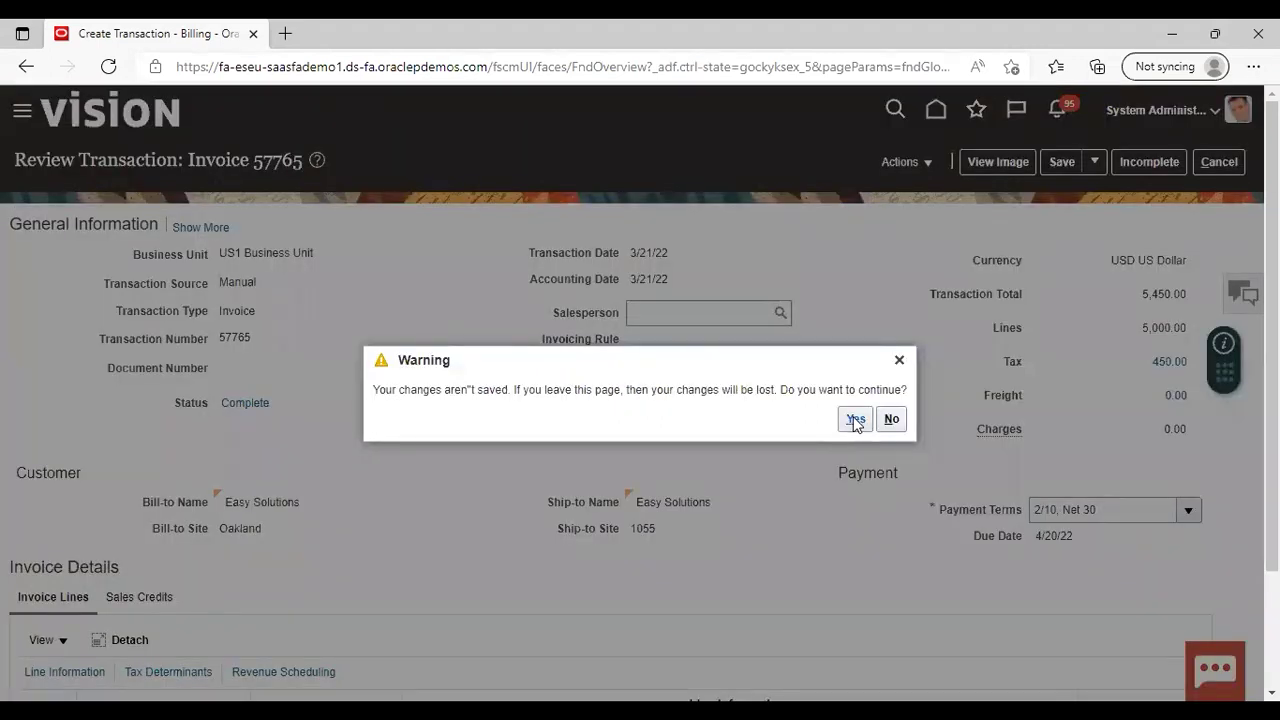
click(855, 421)
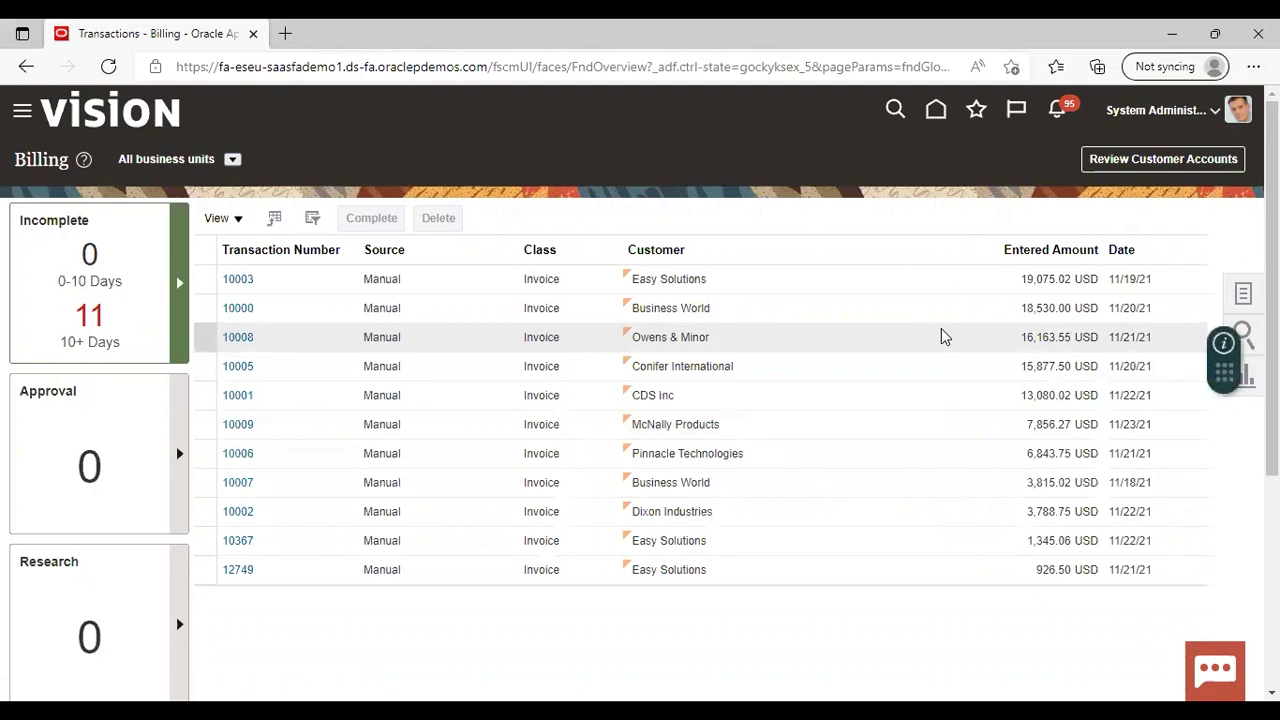
Step: Start another new transaction with transaction class Credit memo and the regular Credit Memo transaction type
click(1242, 300)
click(1146, 172)
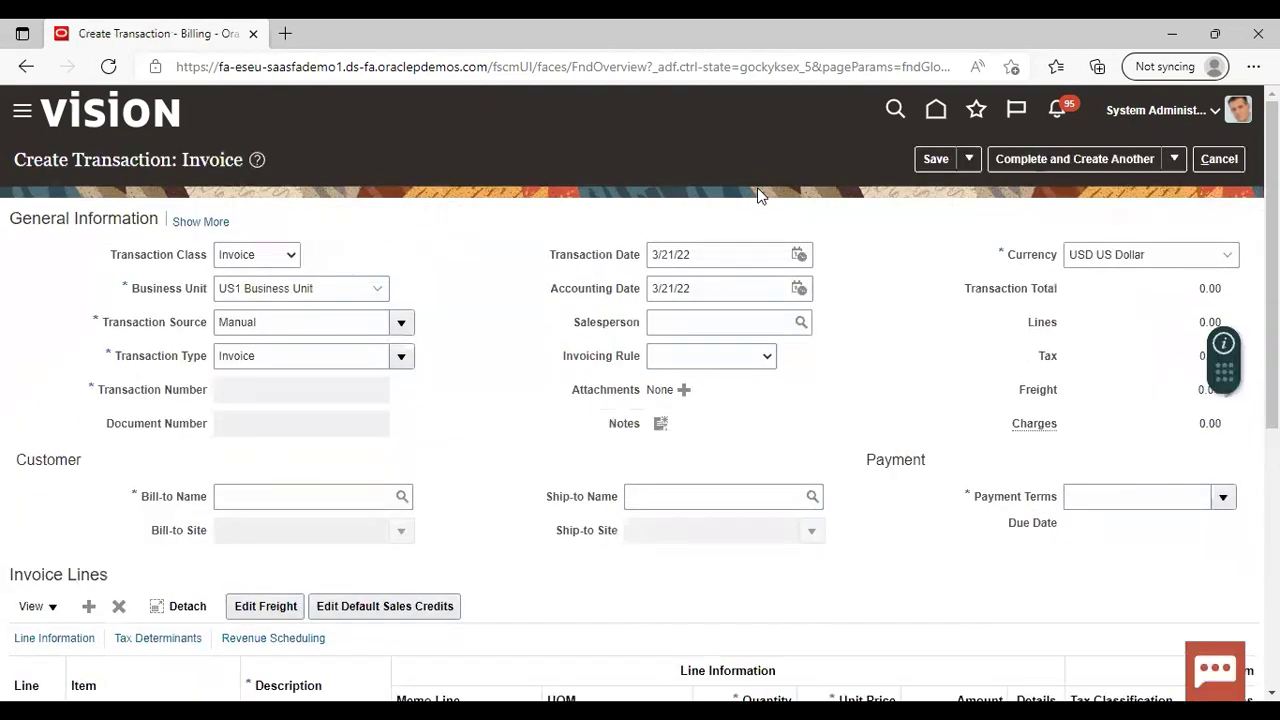
click(292, 259)
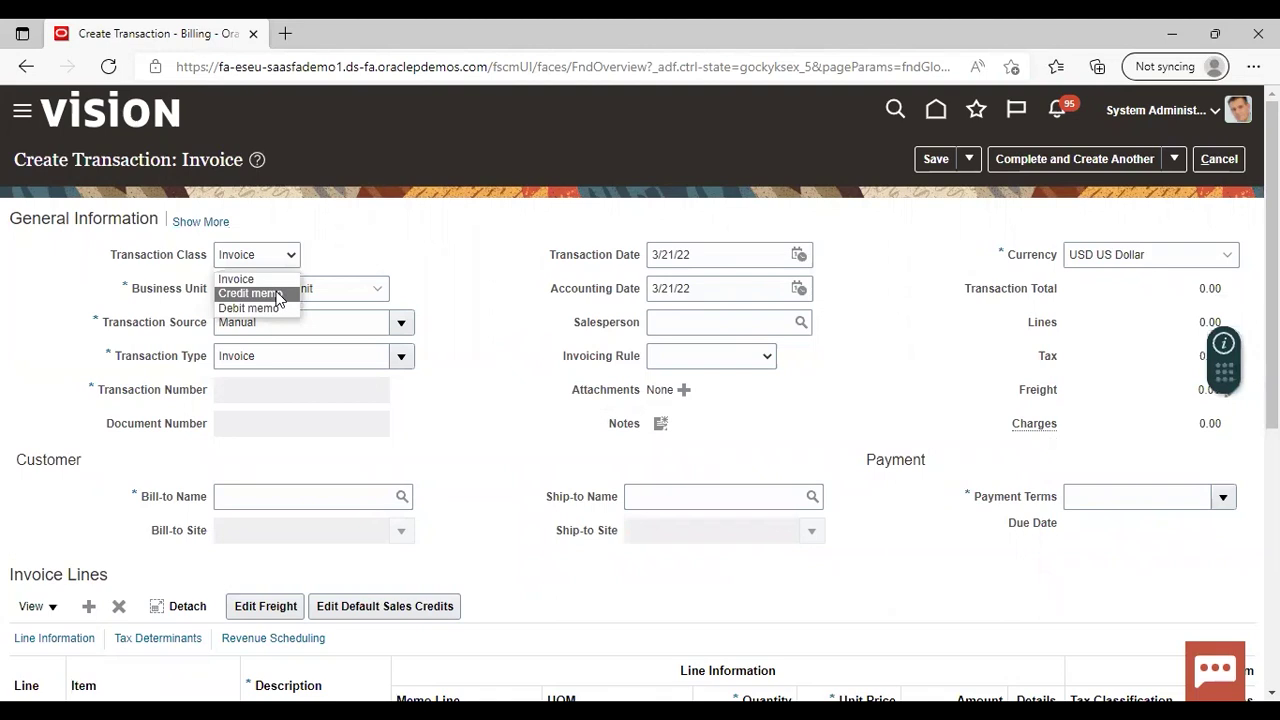
click(279, 295)
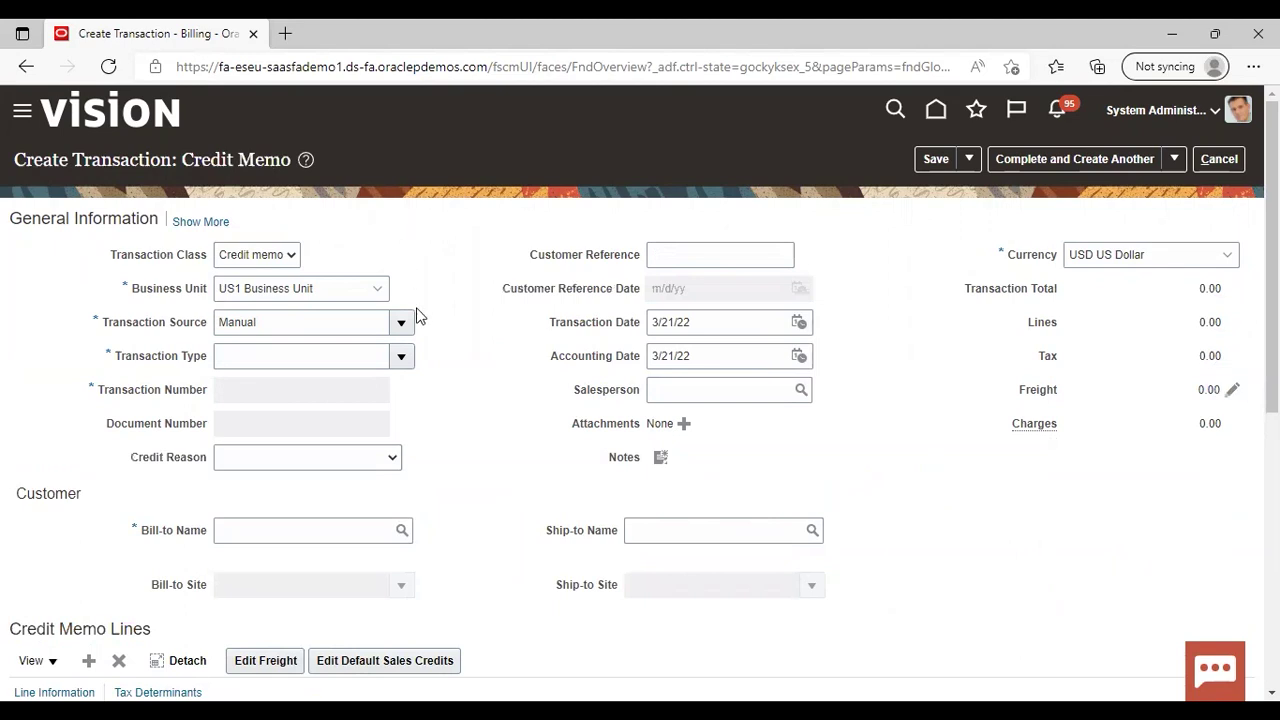
click(402, 357)
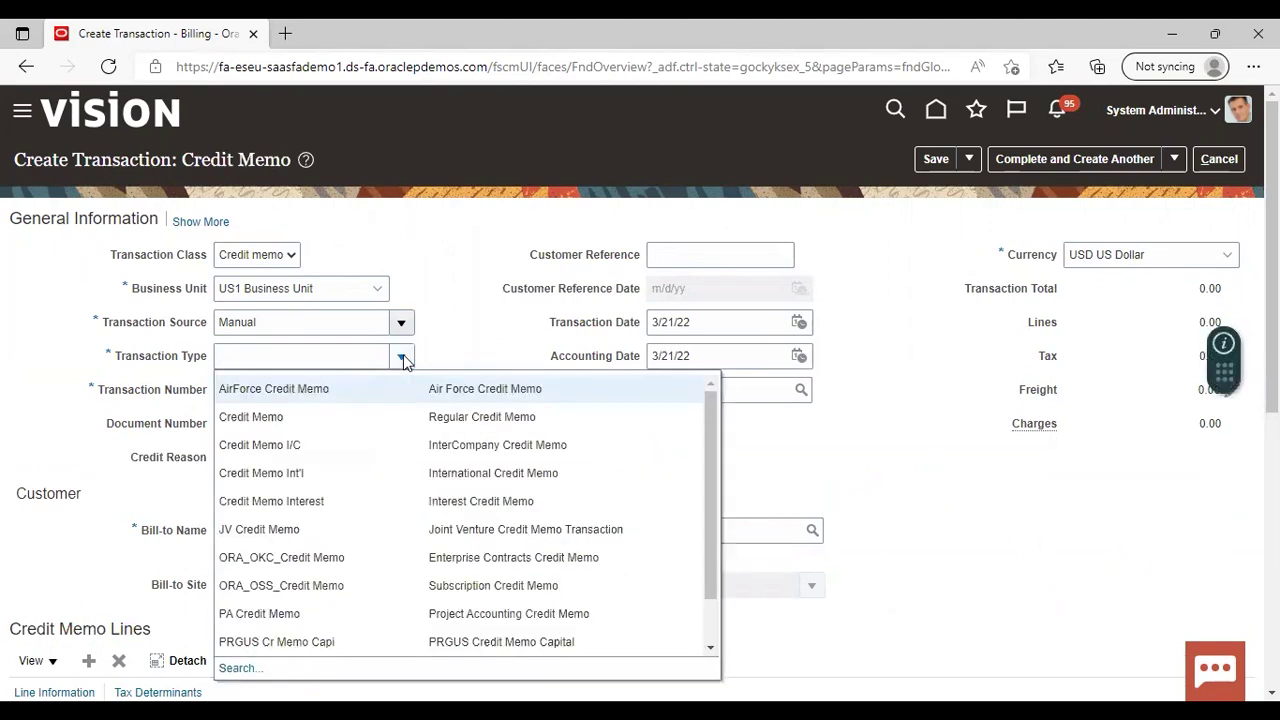
click(358, 426)
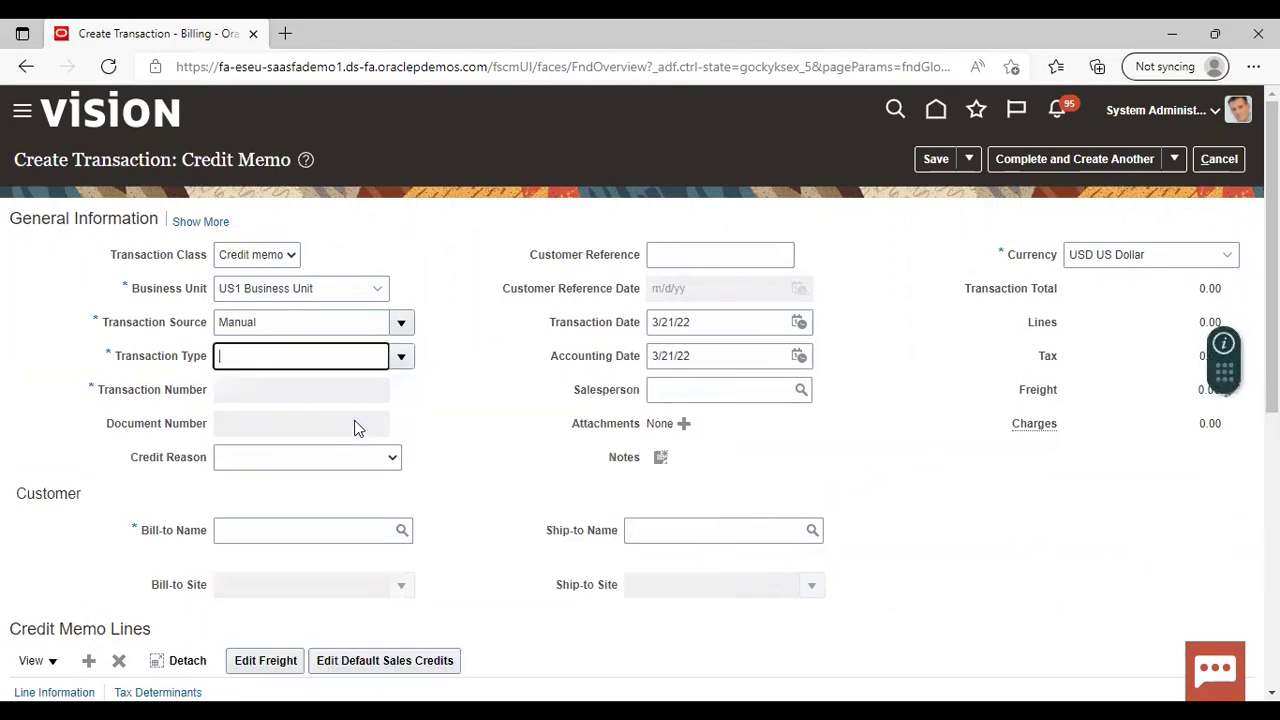
click(480, 410)
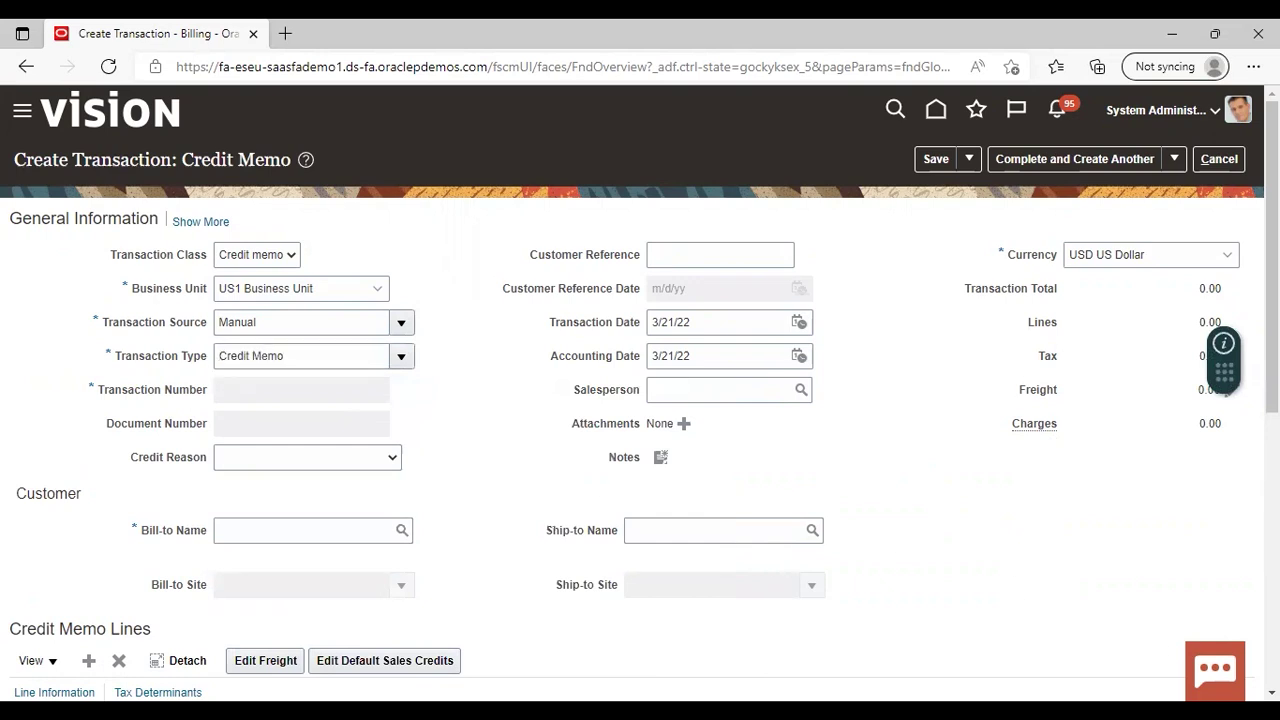
Step: Find "easy" among the bill-to customers and assign Easy Solutions as the credit memo's bill-to name
scroll(640, 400, down, 5)
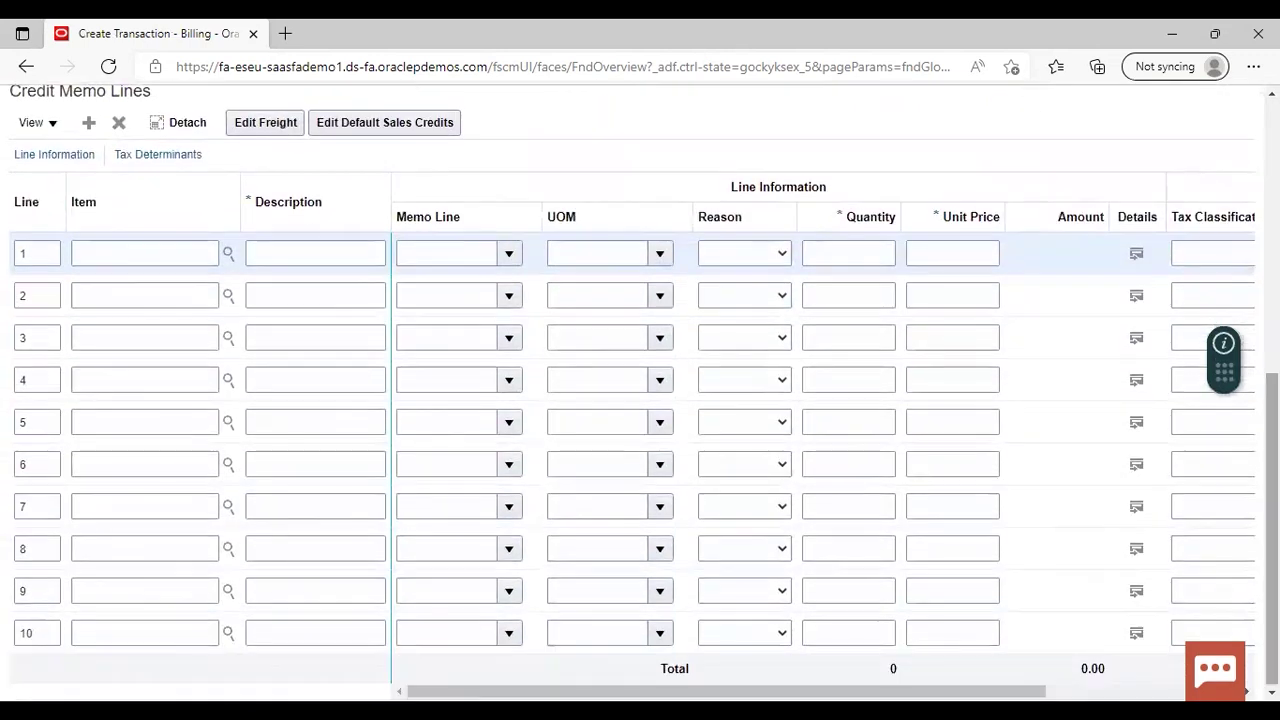
scroll(640, 400, up, 5)
scroll(866, 269, up, 1)
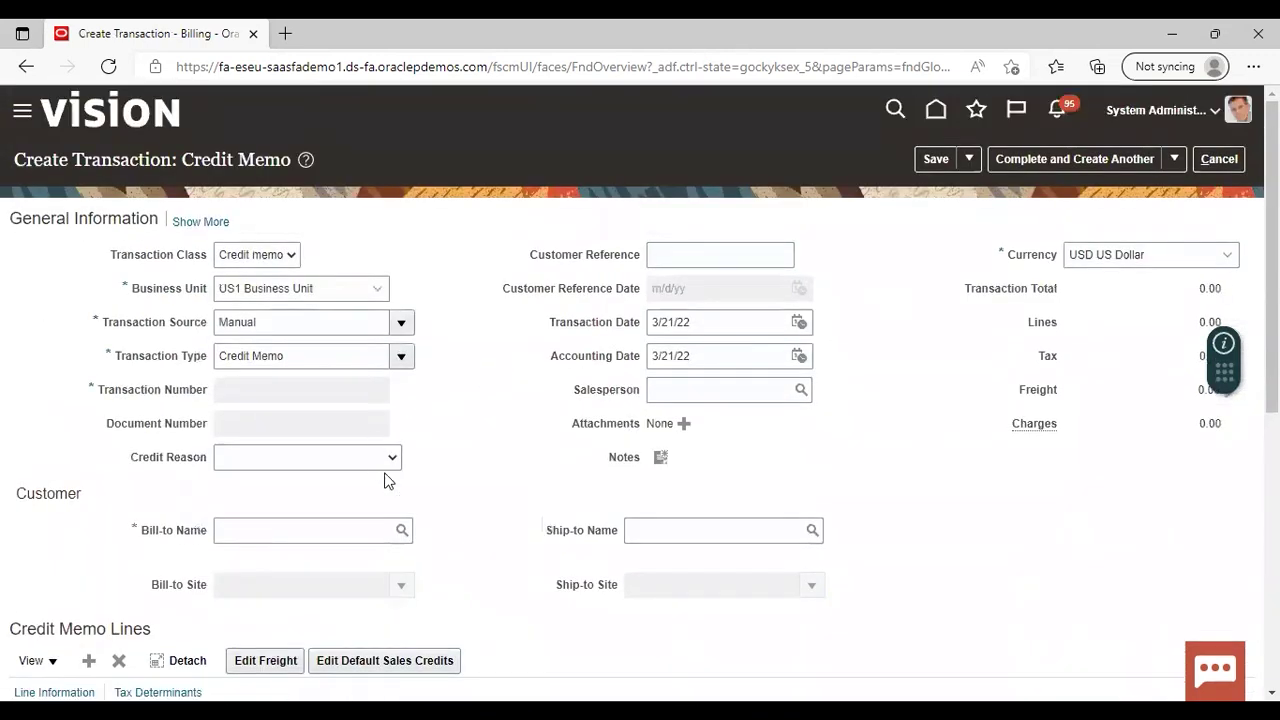
click(400, 538)
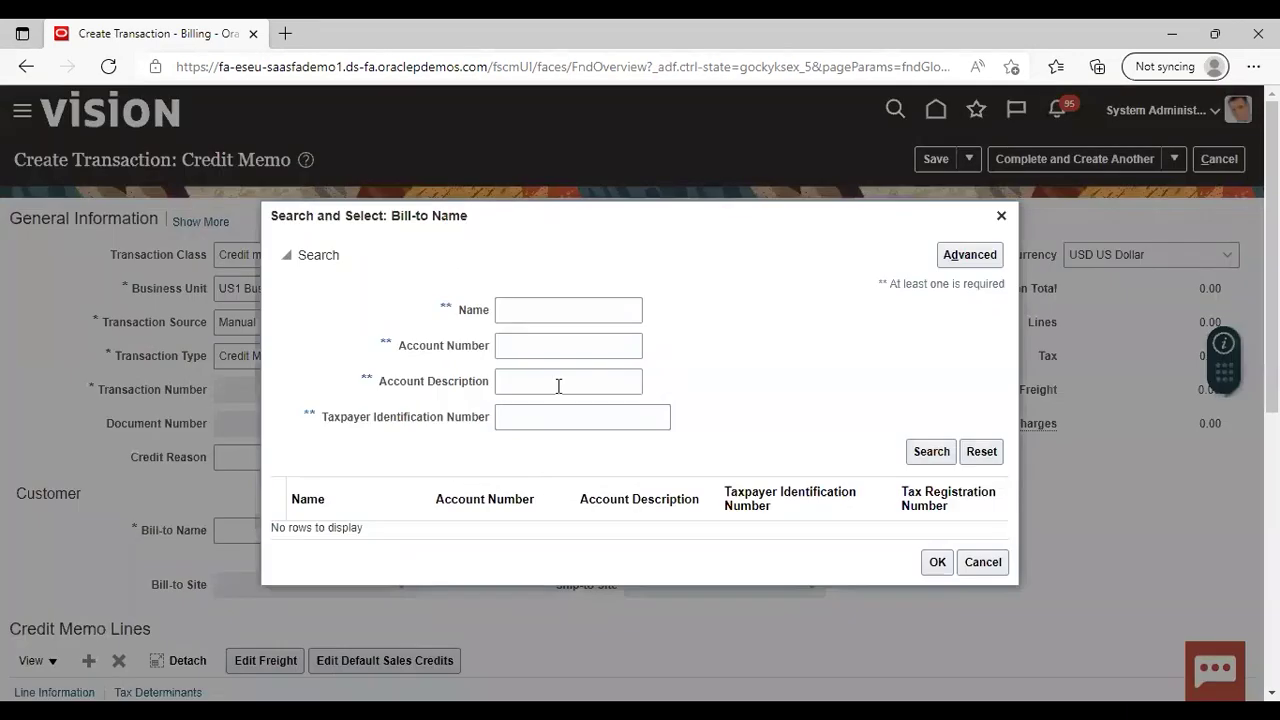
click(534, 309)
text(easy)
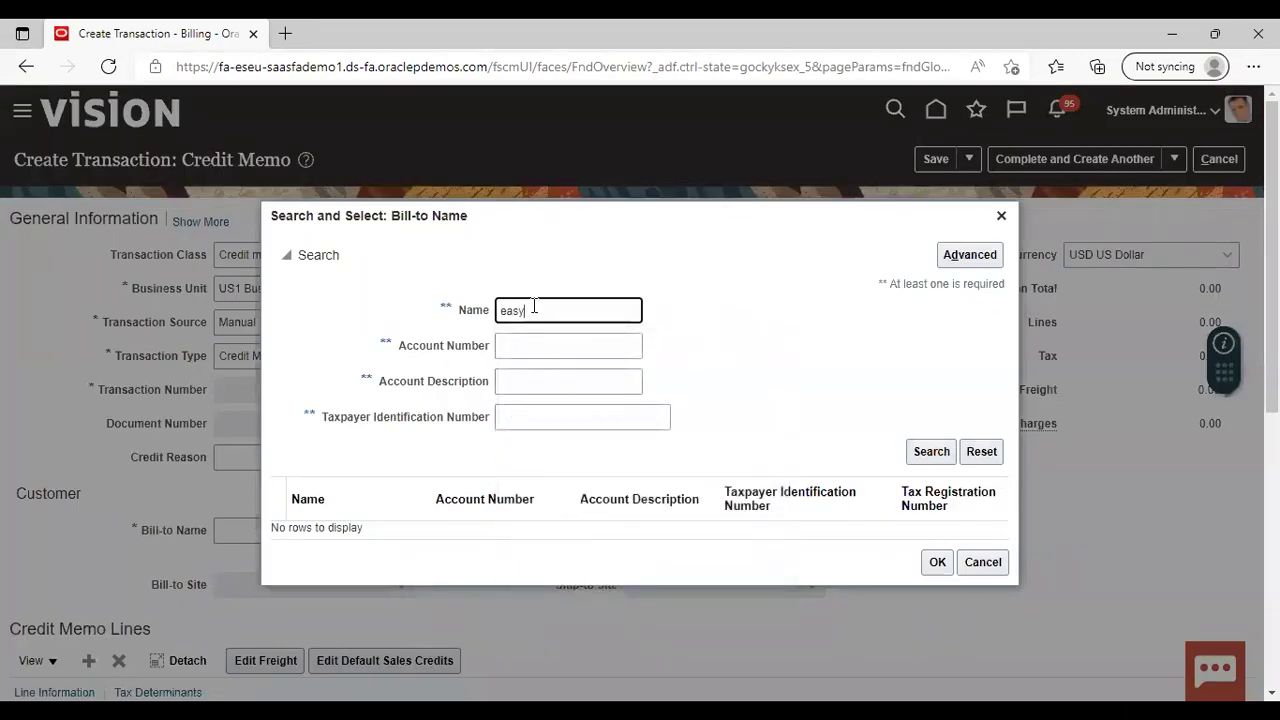
key(Return)
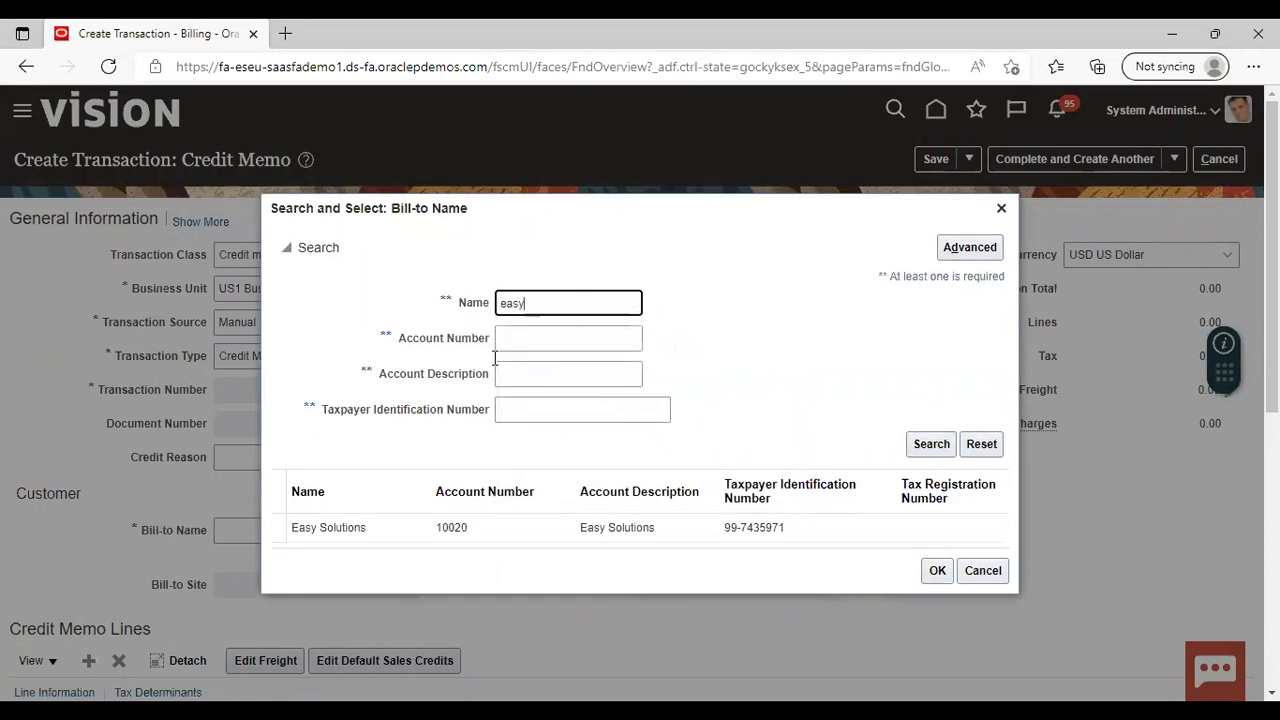
click(364, 528)
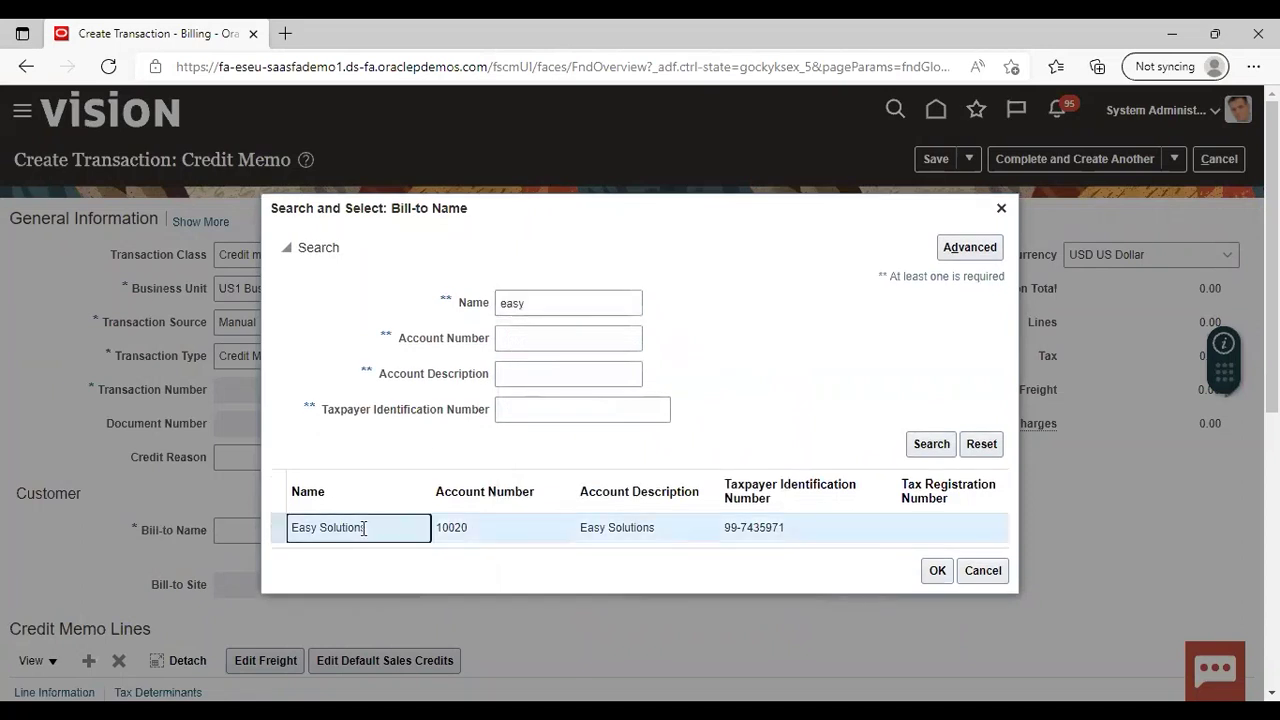
click(937, 570)
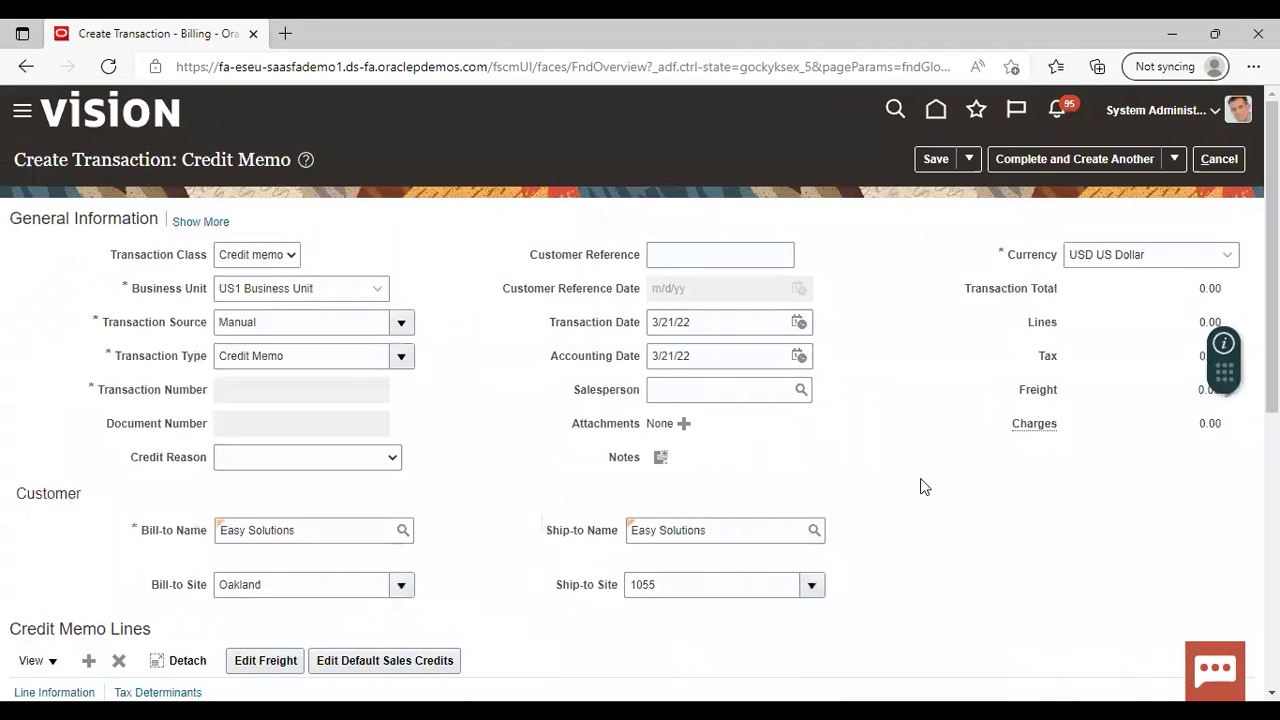
Step: Fill in credit memo line 1 with description "correction", quantity 1 and unit price 2000
scroll(675, 340, down, 5)
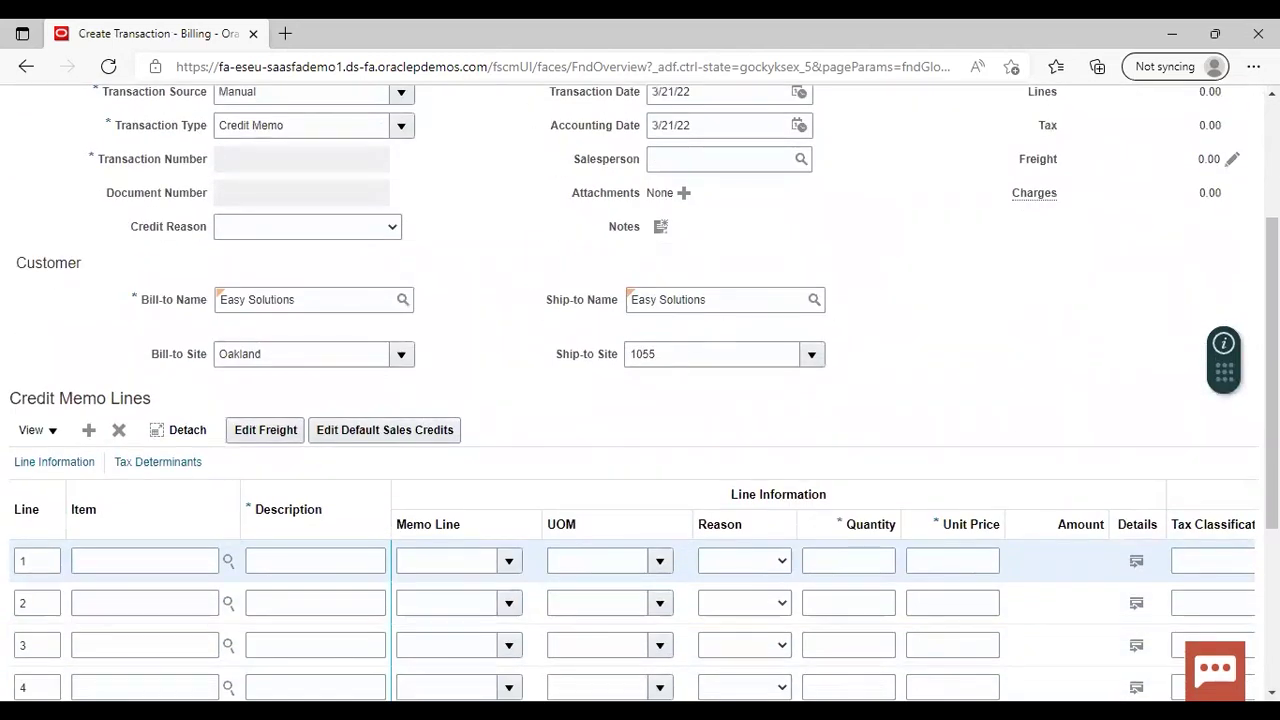
scroll(1049, 496, down, 6)
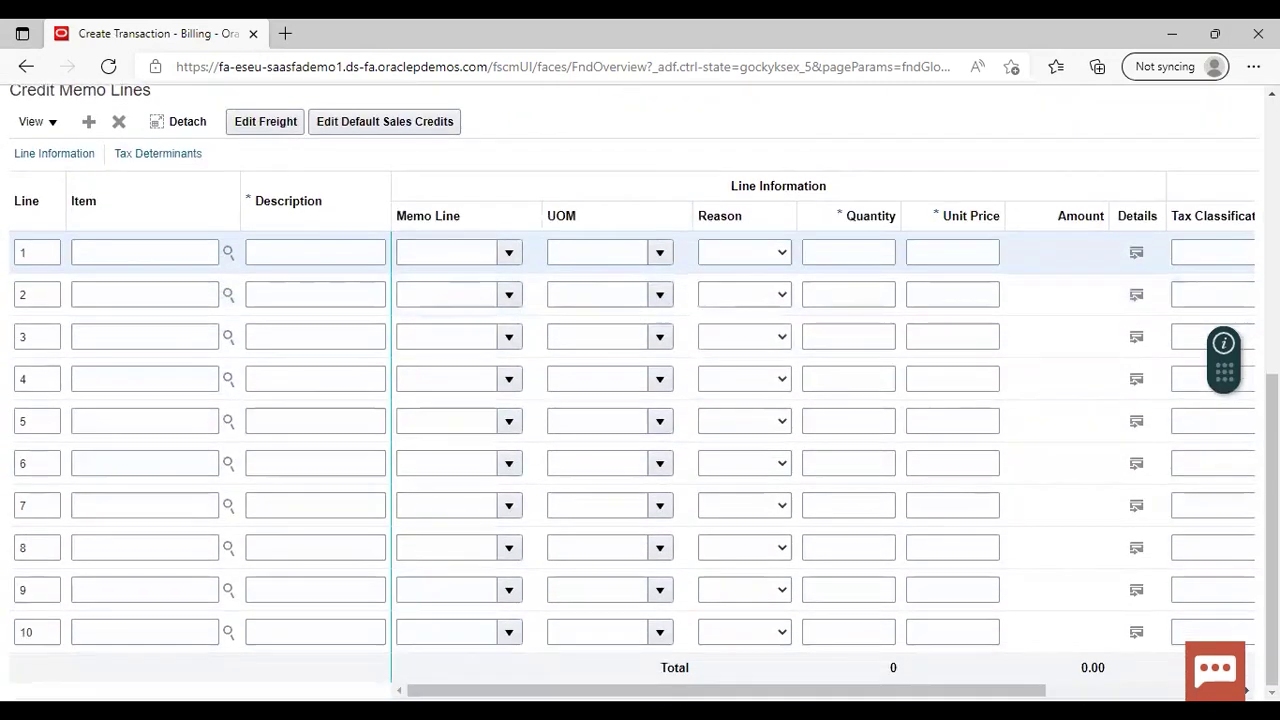
click(349, 252)
text(co)
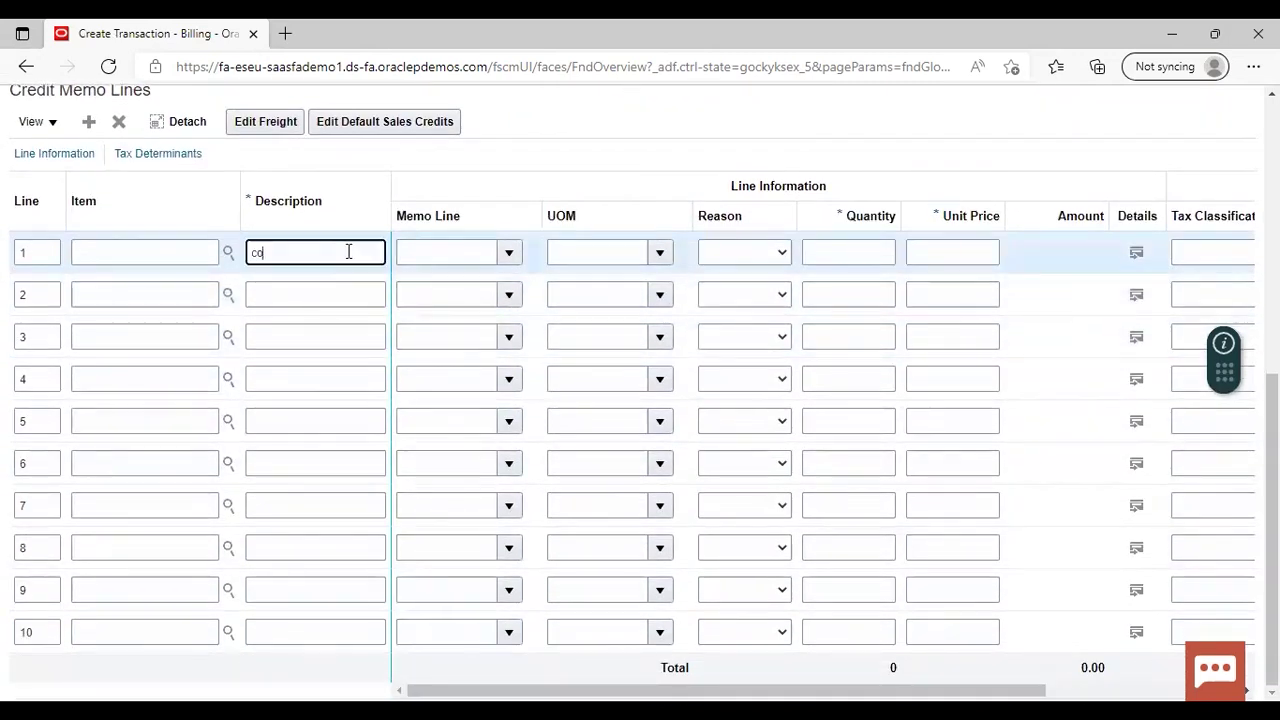
text(rrection)
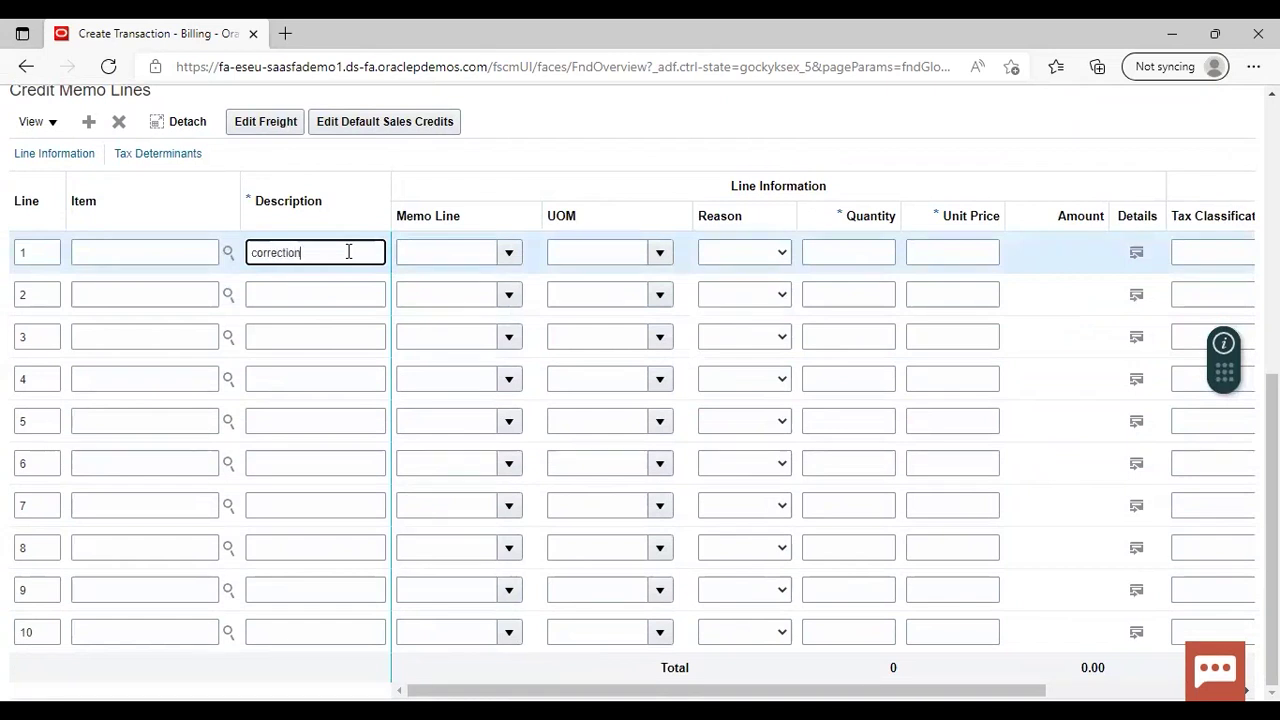
click(858, 254)
text(1)
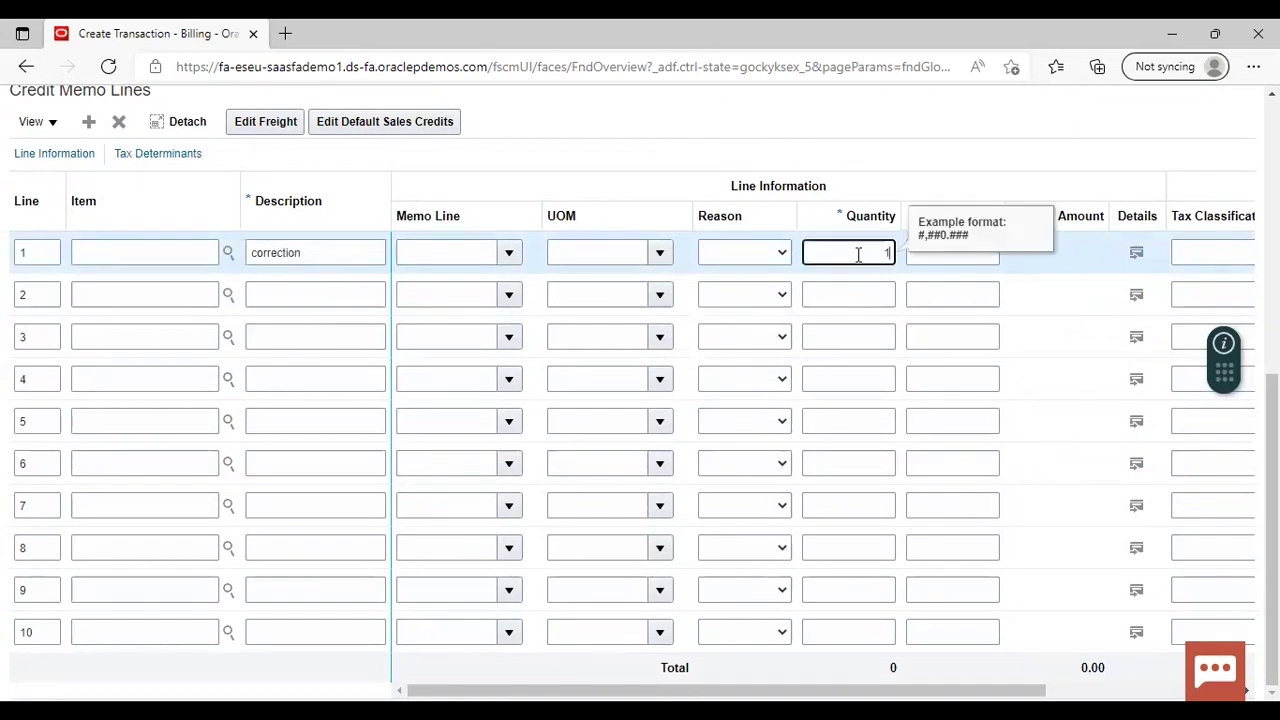
click(975, 253)
text(1000)
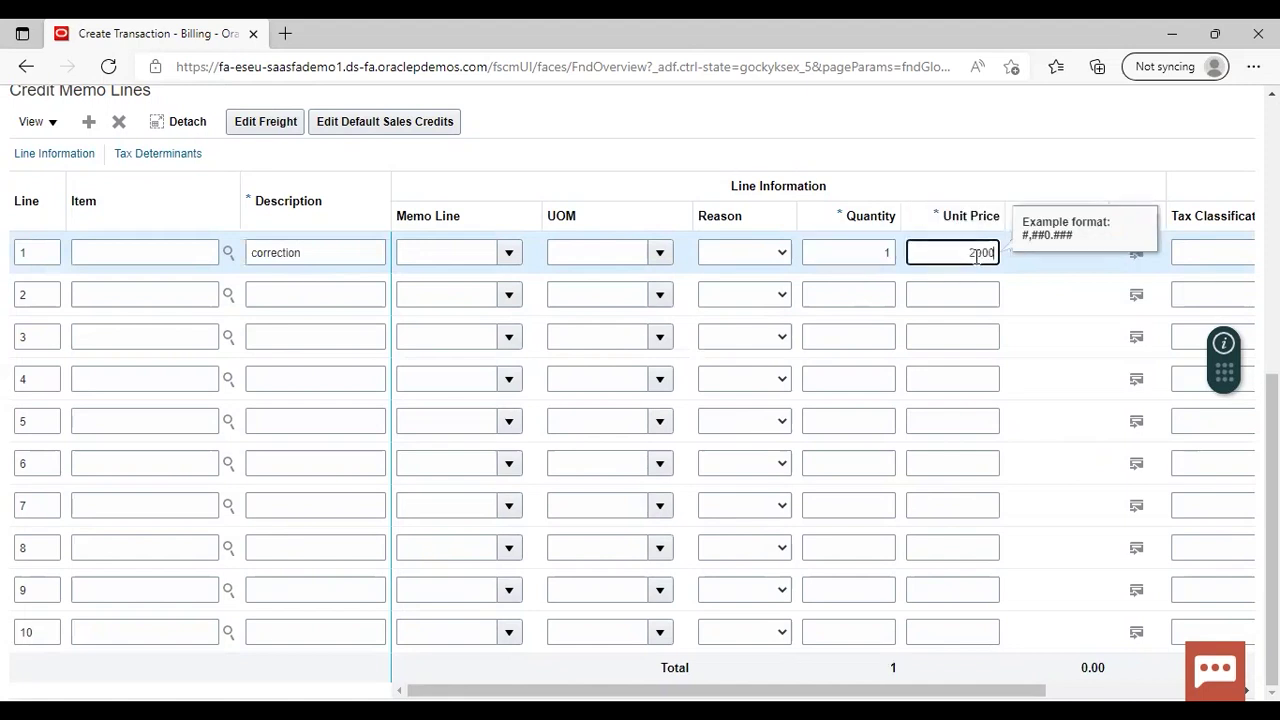
click(952, 125)
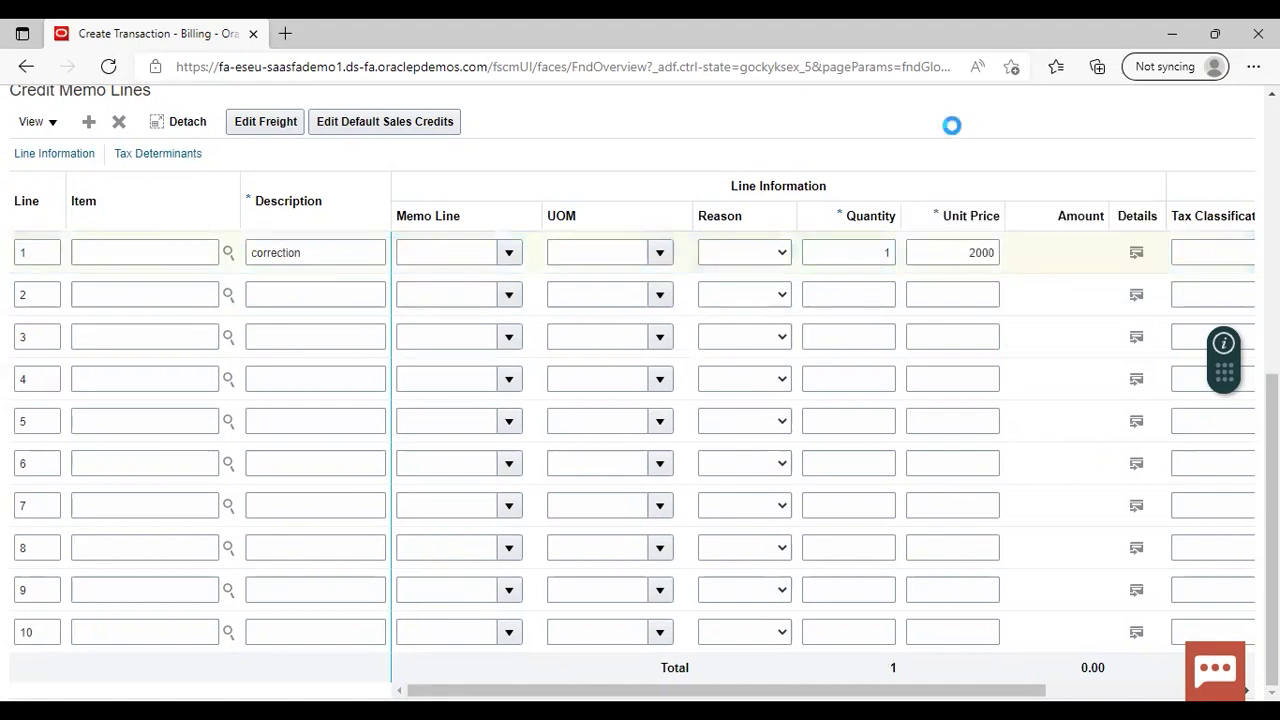
Step: Try to complete the credit memo with the Complete and Review option
scroll(953, 130, up, 4)
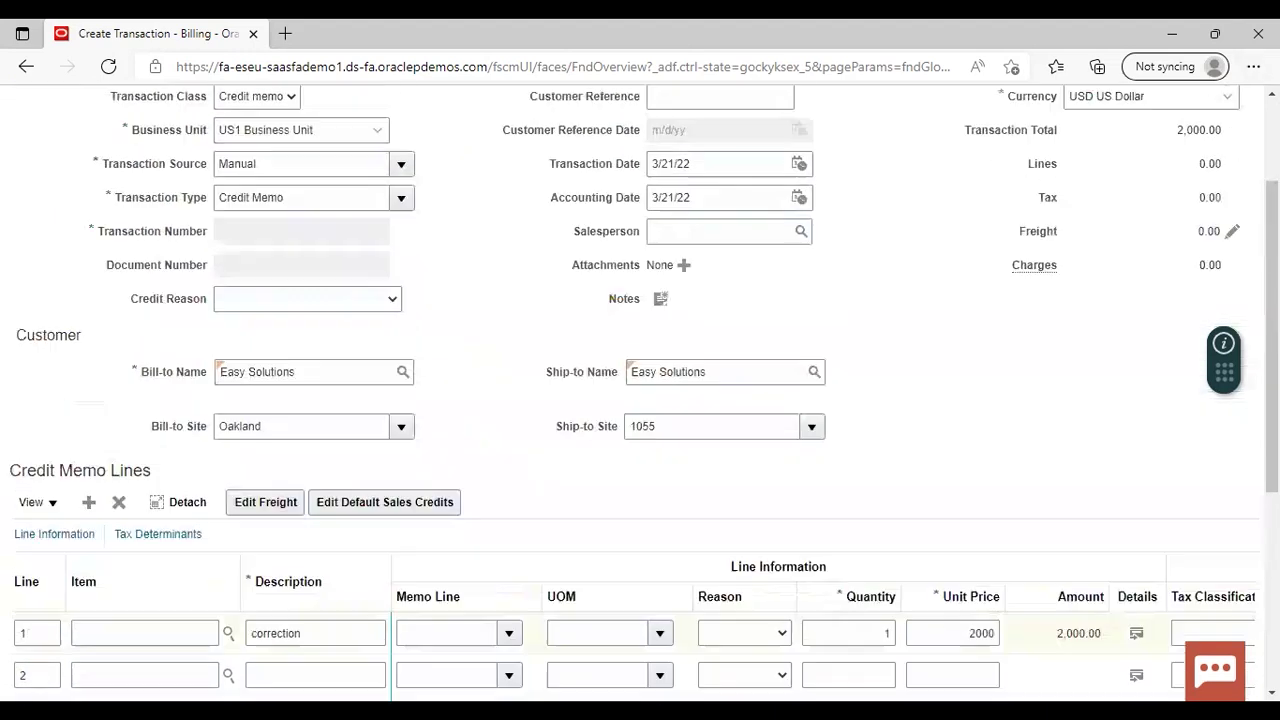
scroll(953, 130, up, 2)
click(1174, 158)
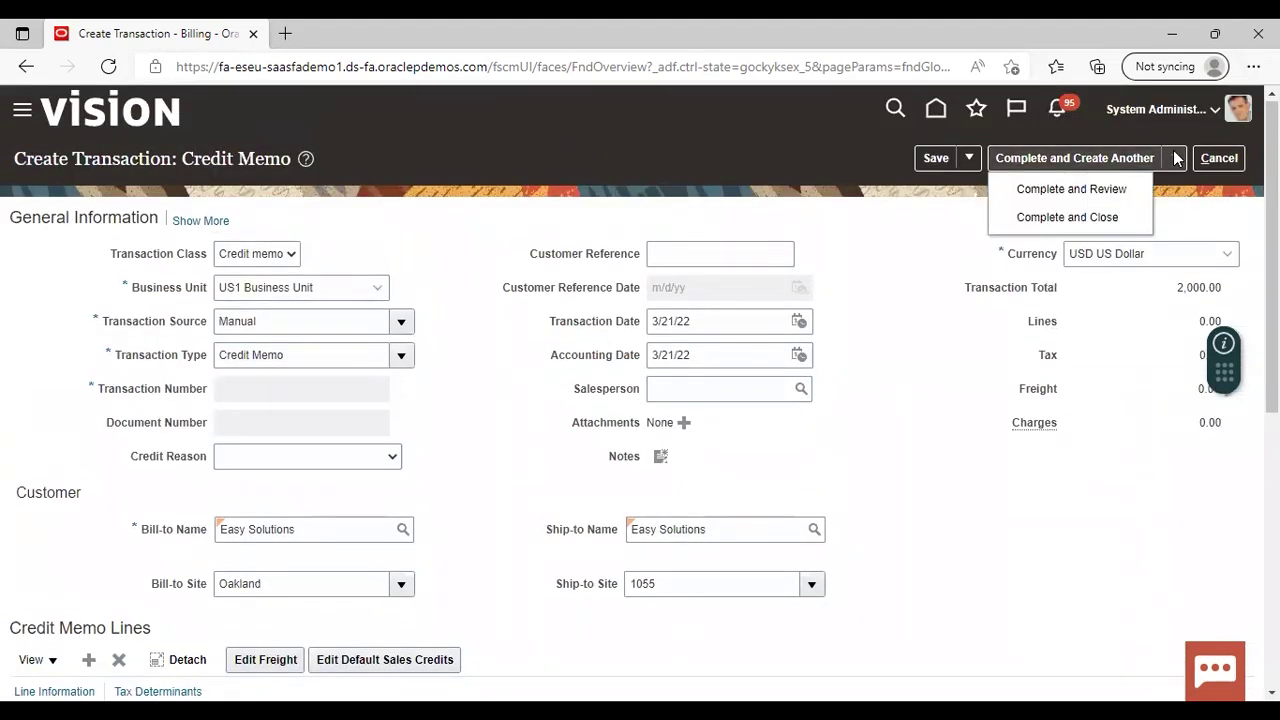
click(1120, 190)
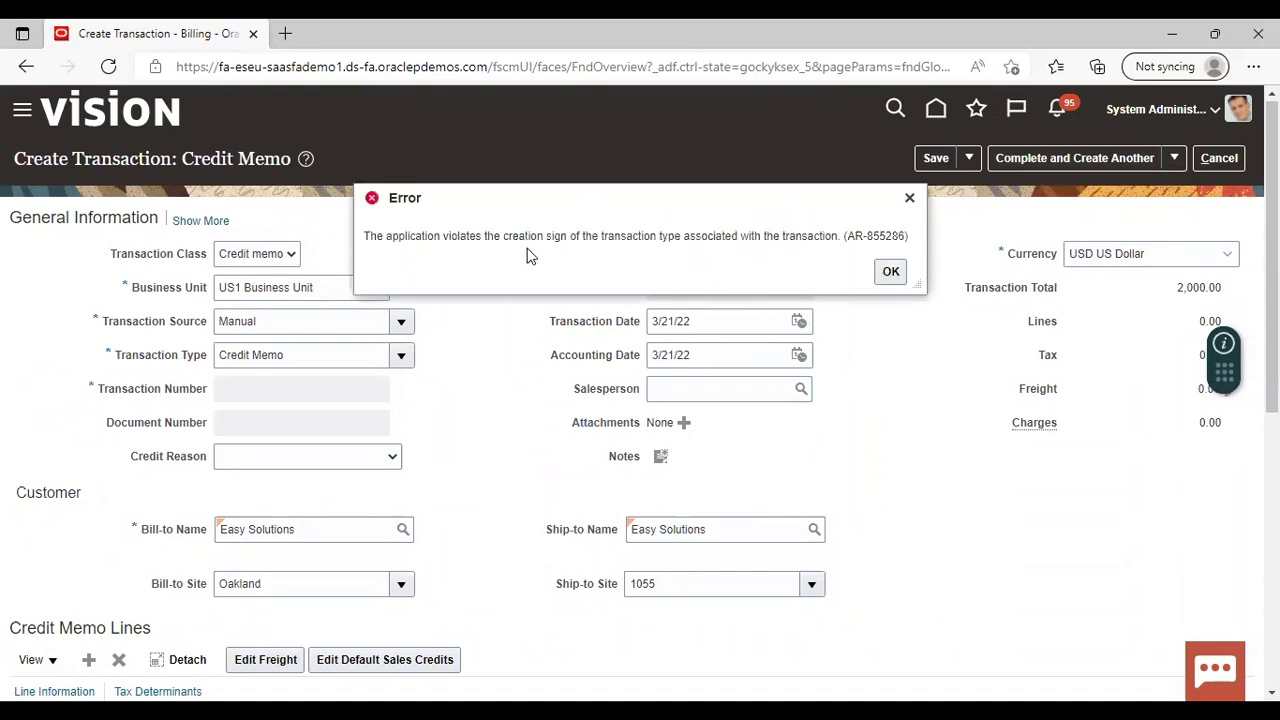
click(893, 273)
Step: Change the unit price of the correction line to -2,000
scroll(688, 190, down, 3)
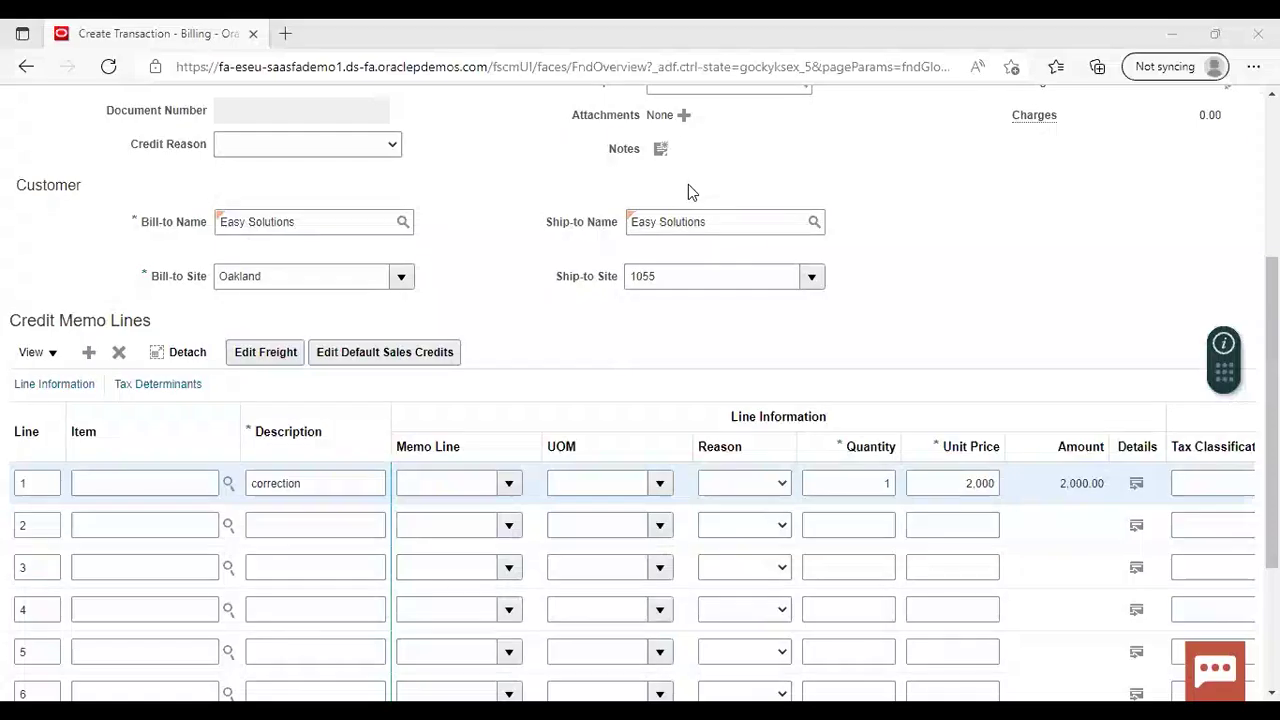
click(963, 488)
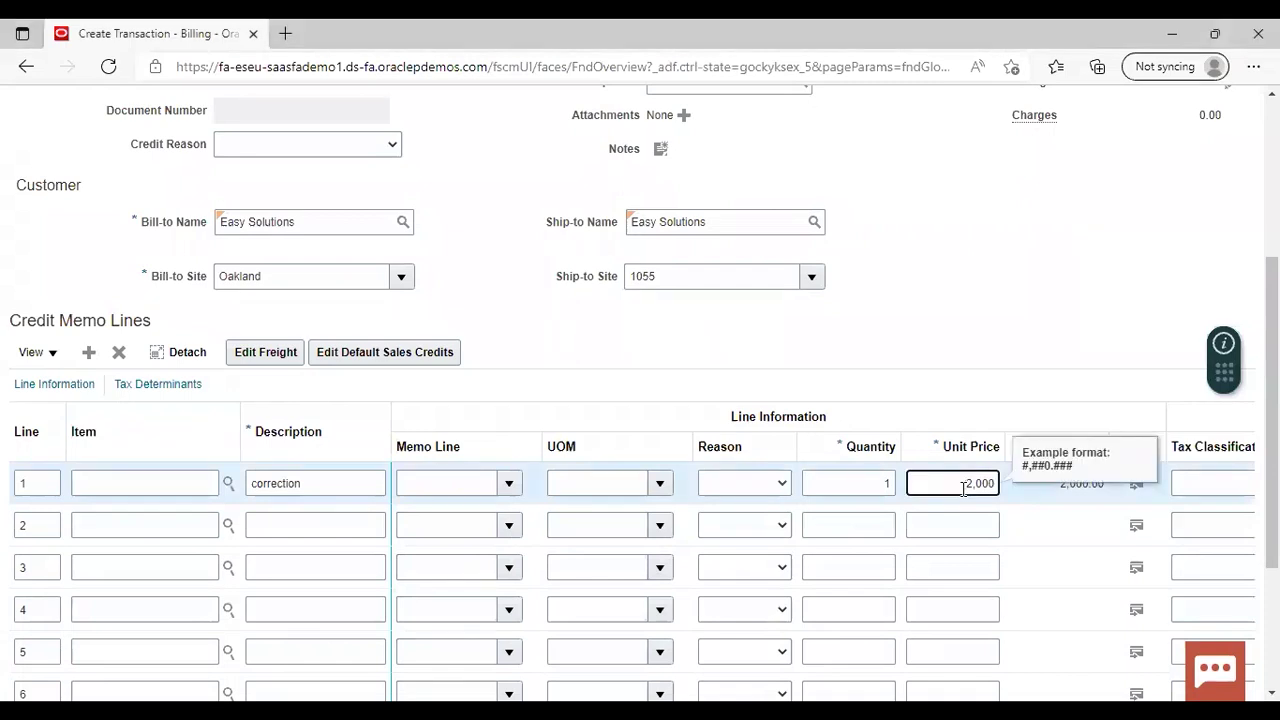
text(-)
click(940, 362)
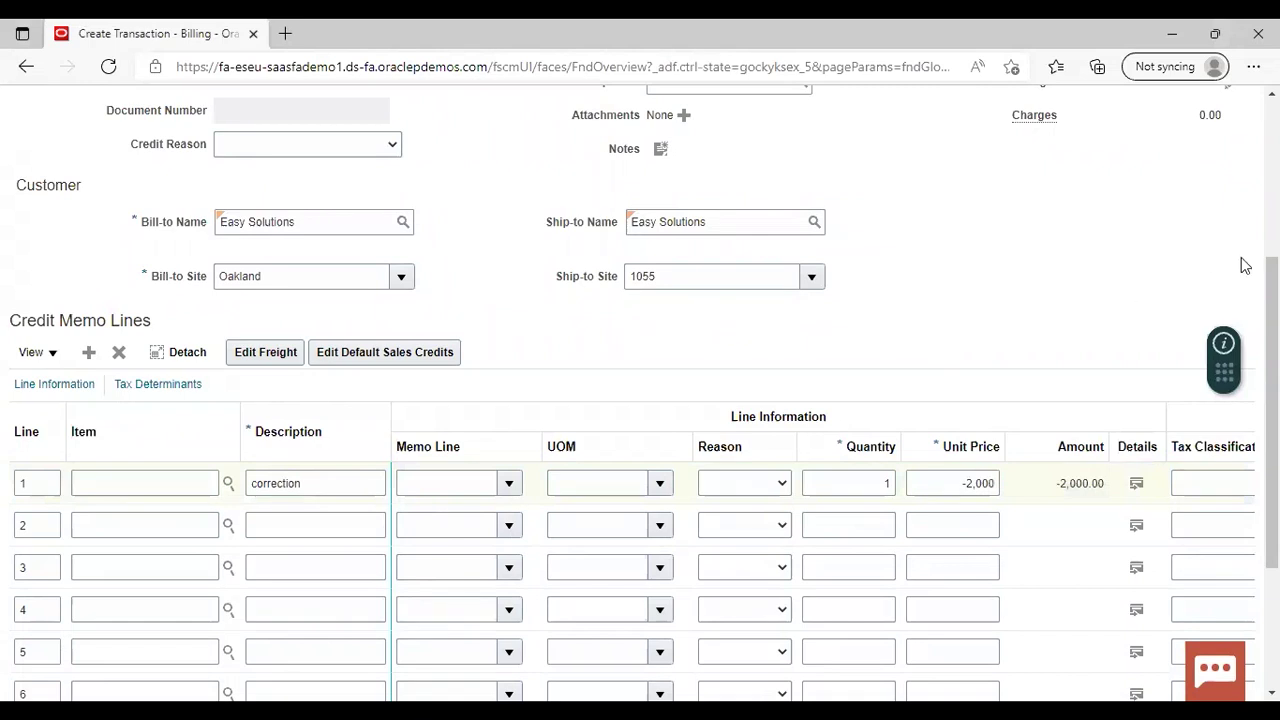
Step: Complete the negative-amount credit memo with the Complete and Review option
scroll(1266, 263, up, 3)
scroll(1173, 163, up, 2)
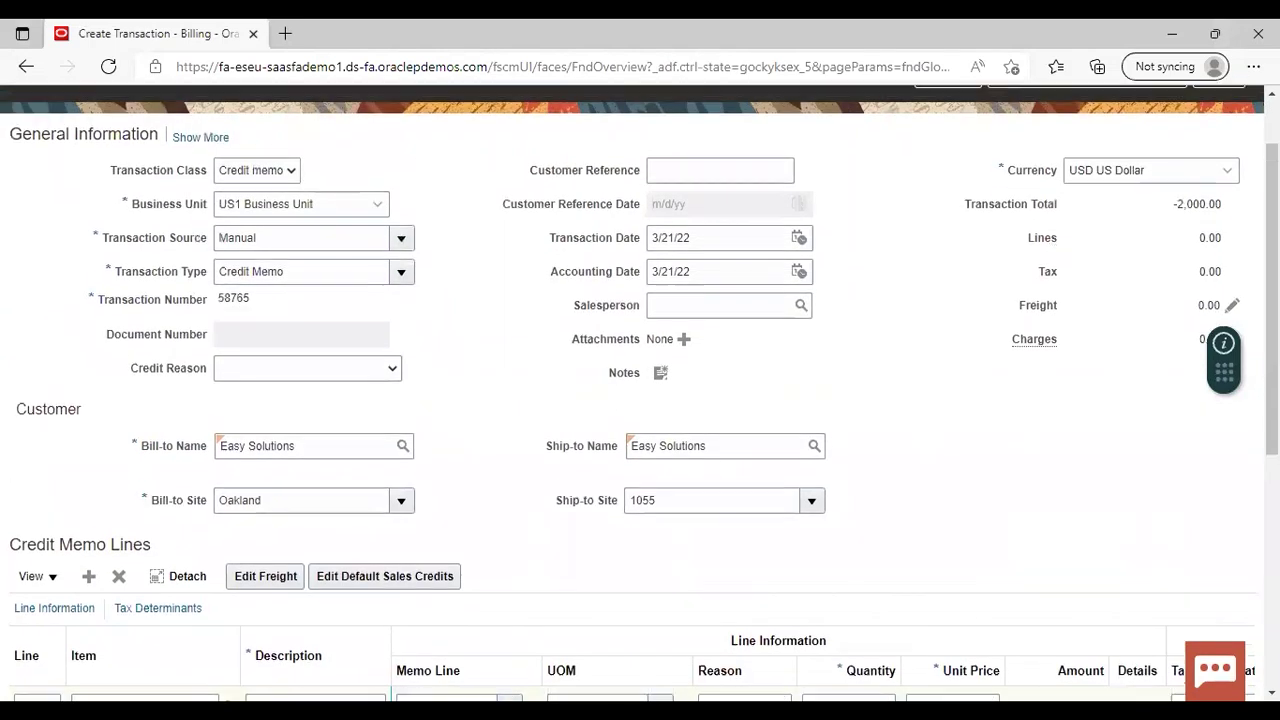
click(1174, 158)
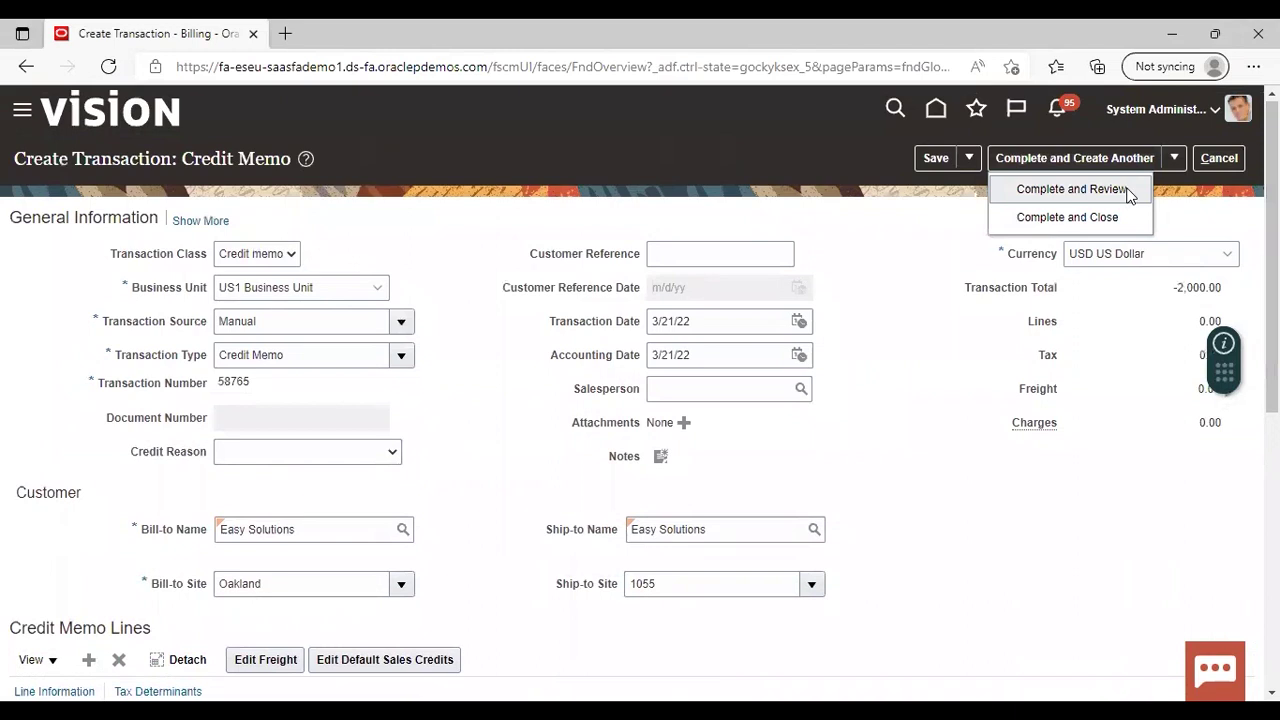
click(1130, 189)
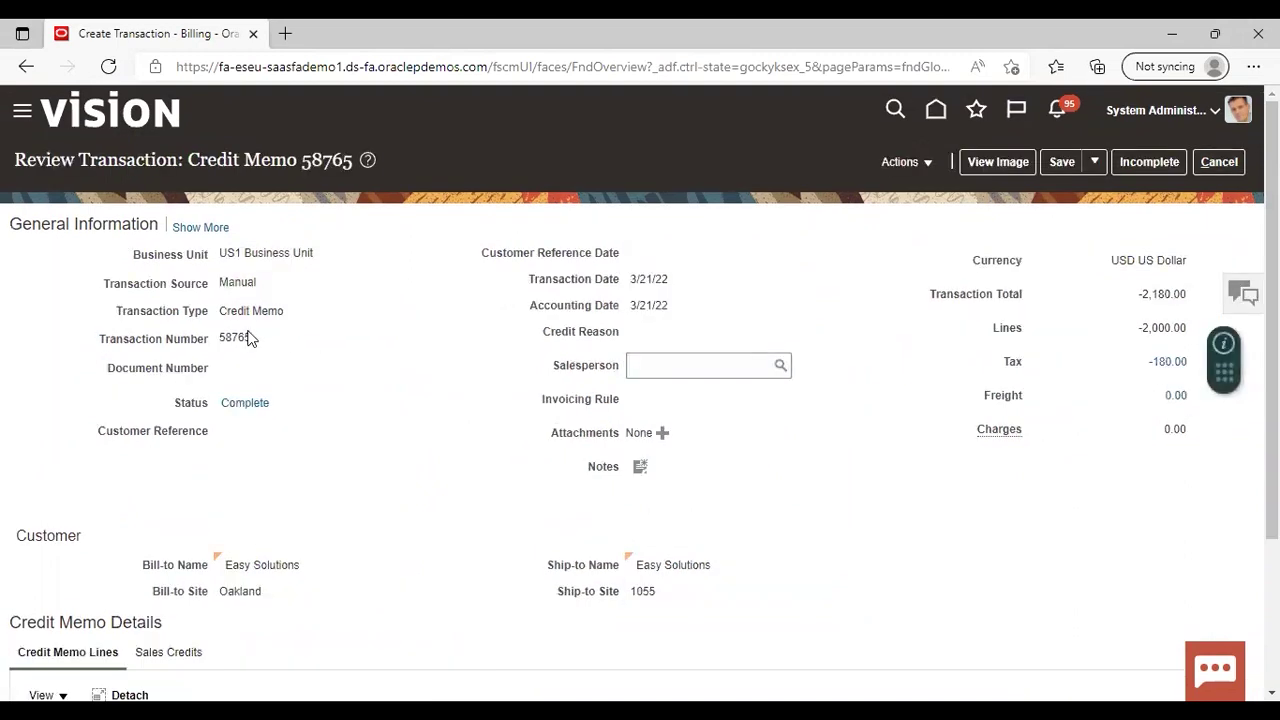
Step: Highlight the credit memo's transaction number and leave its review page without saving further changes
drag(219, 338, 255, 344)
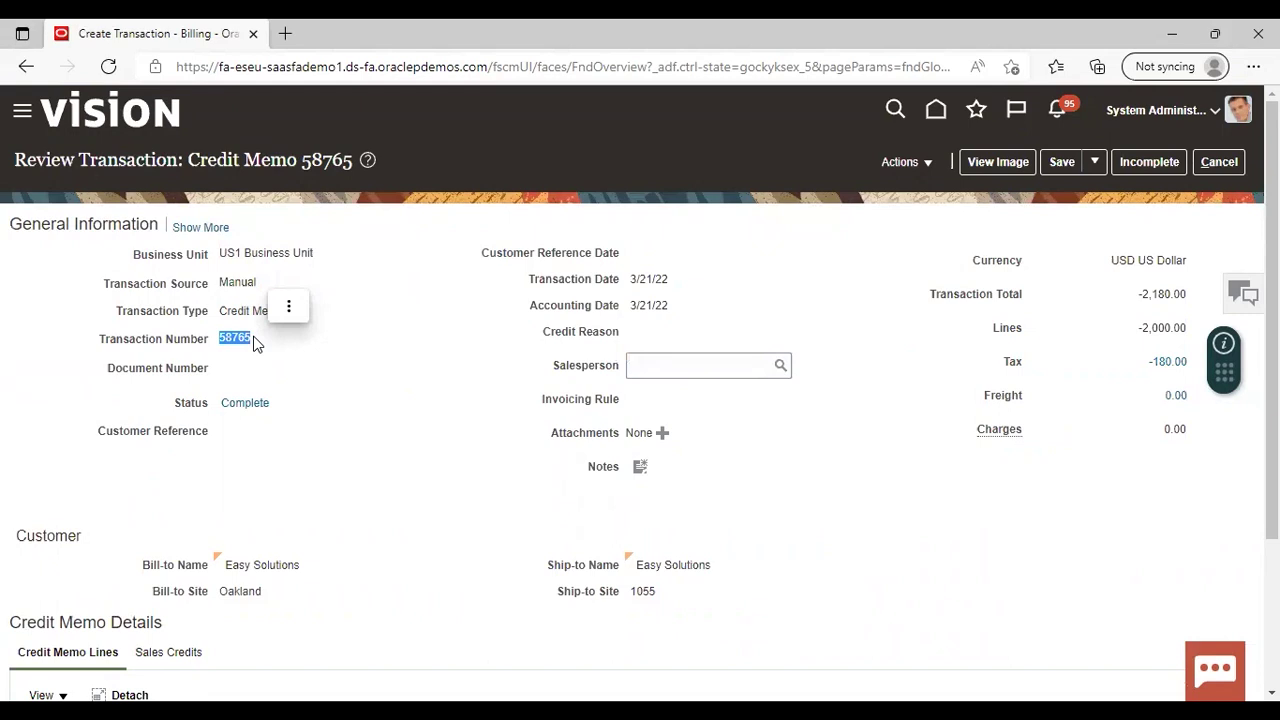
click(789, 477)
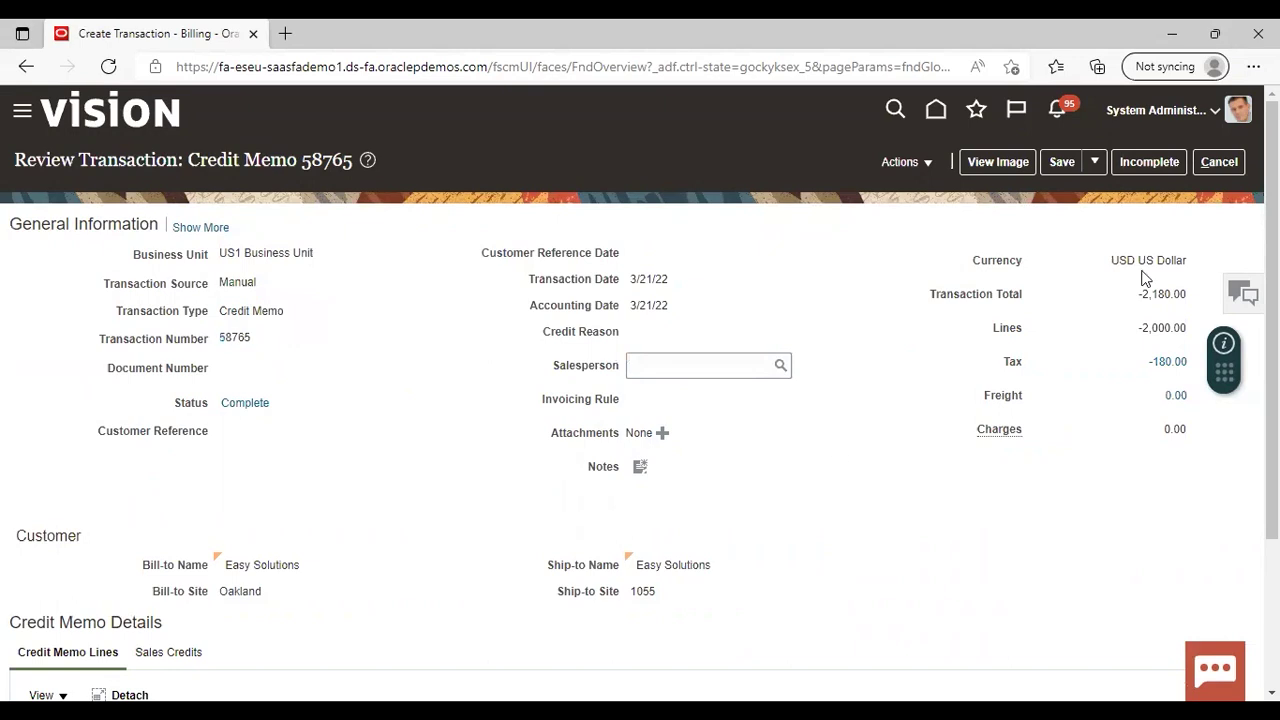
click(1219, 163)
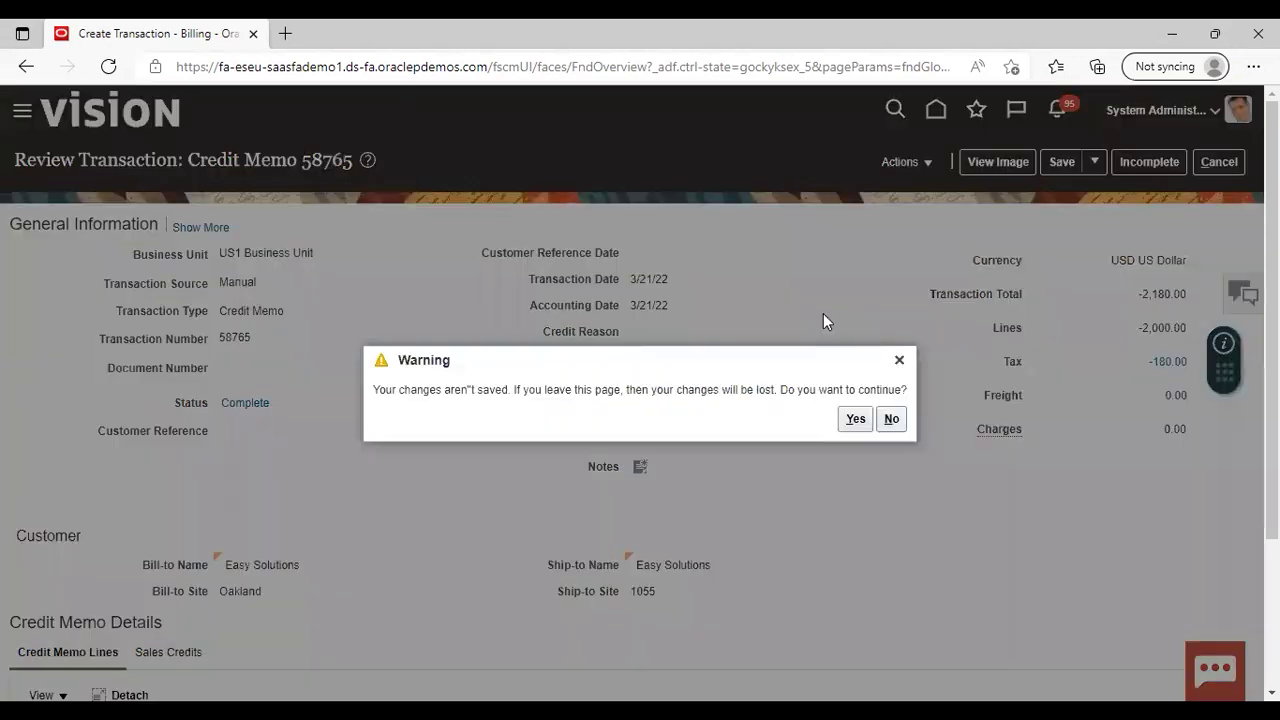
click(855, 419)
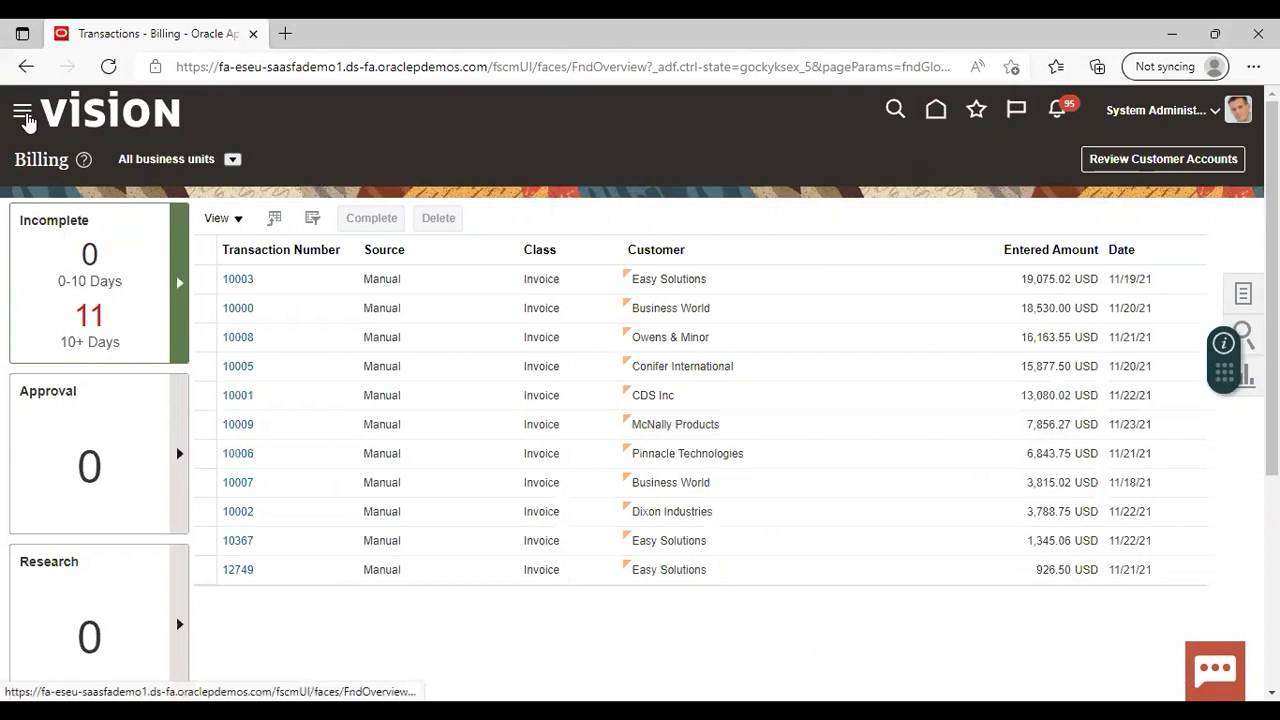
Step: Go to the Accounts Receivable work area and start the Manage Credit Memo Applications task
click(22, 114)
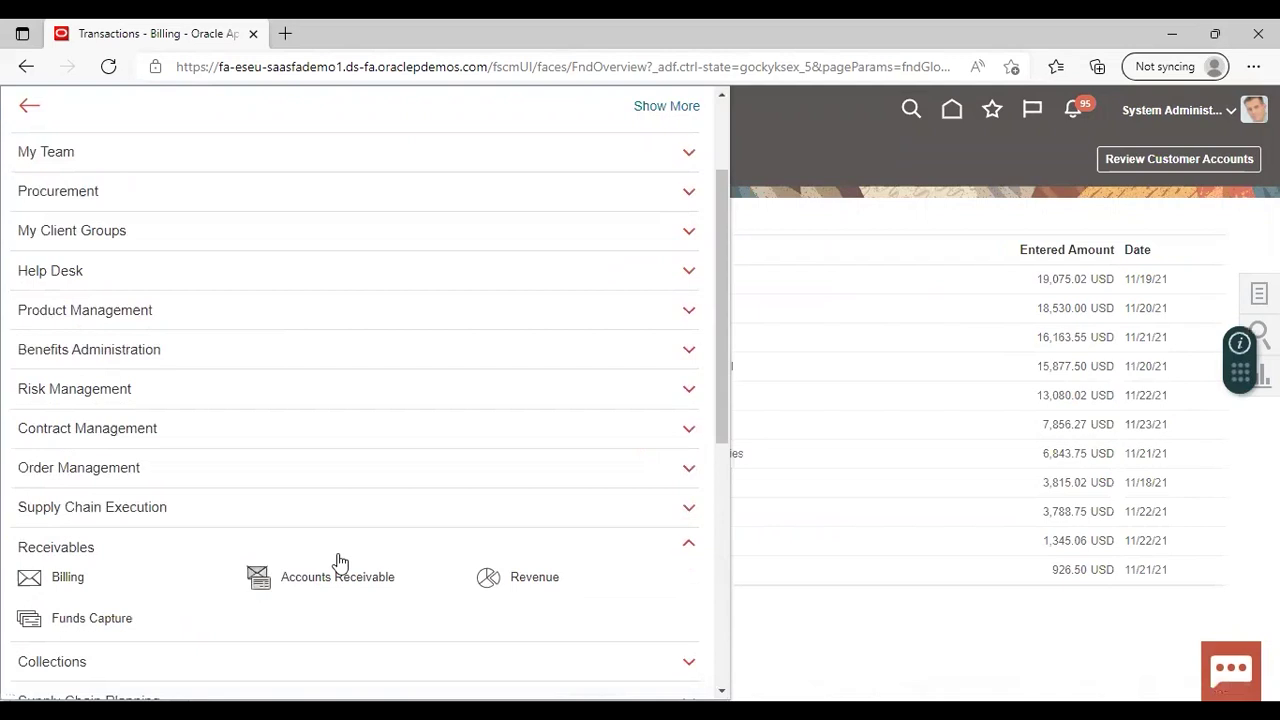
click(263, 577)
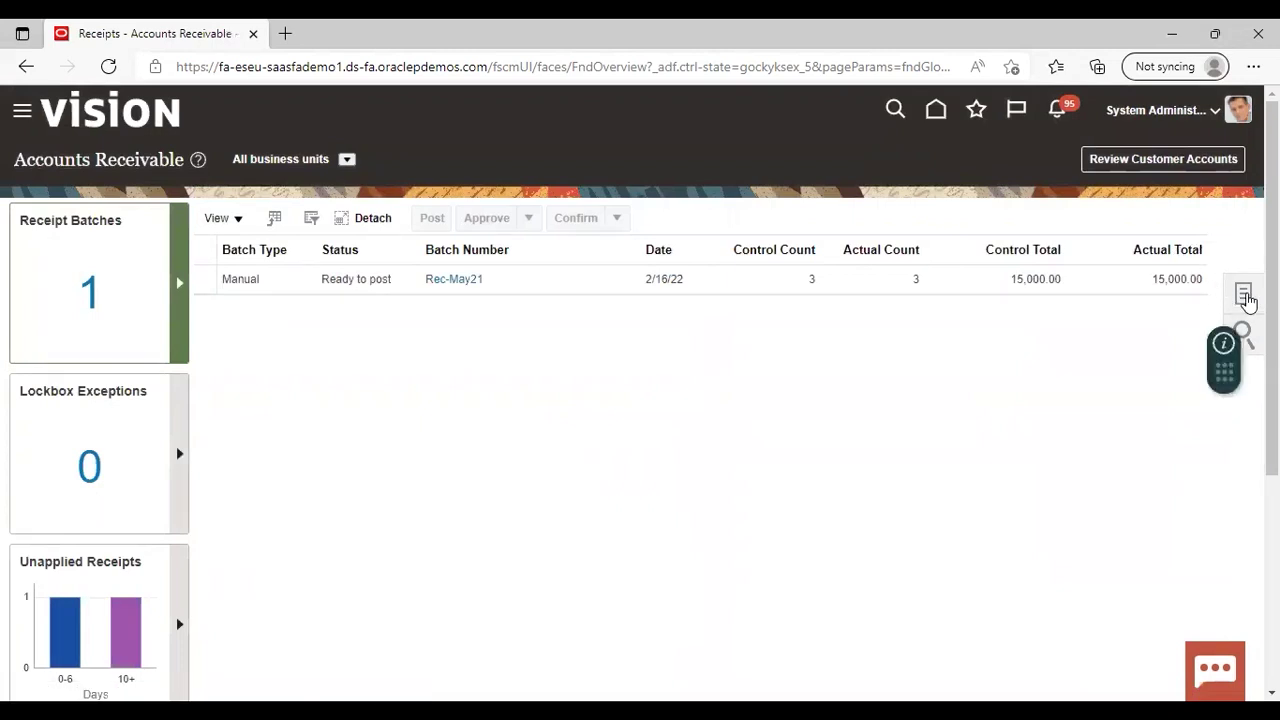
click(1245, 298)
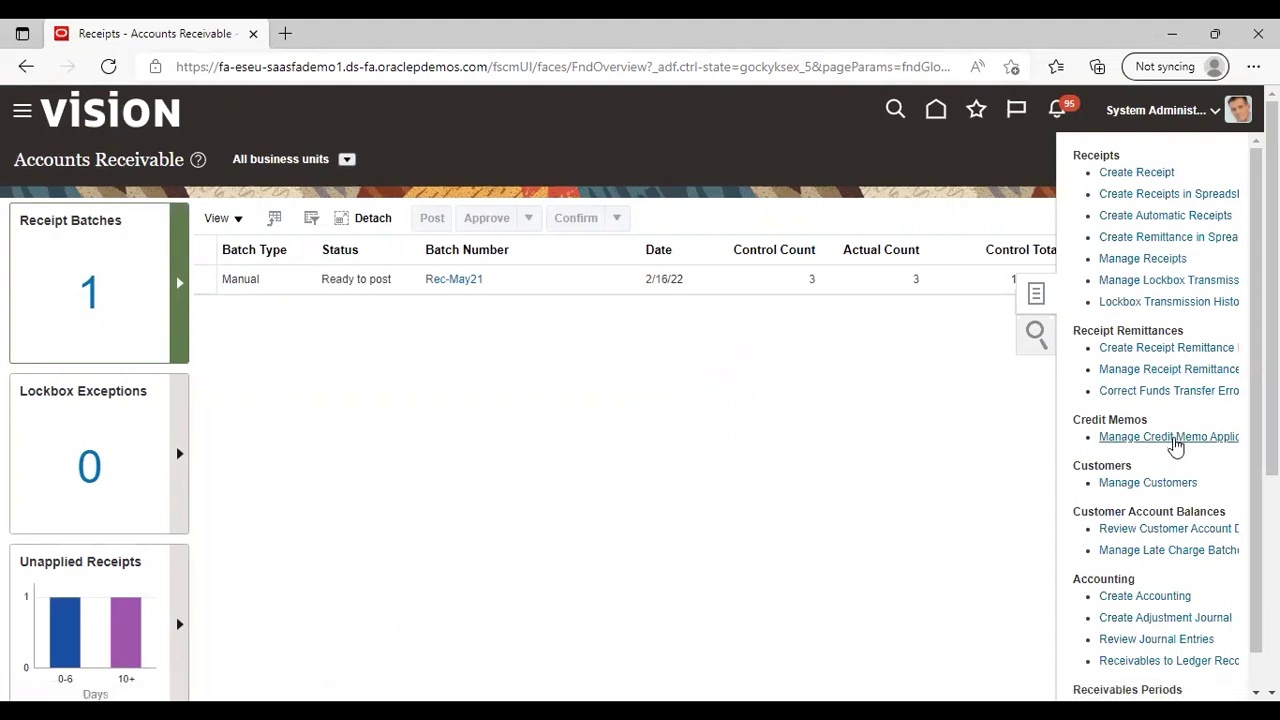
click(1173, 437)
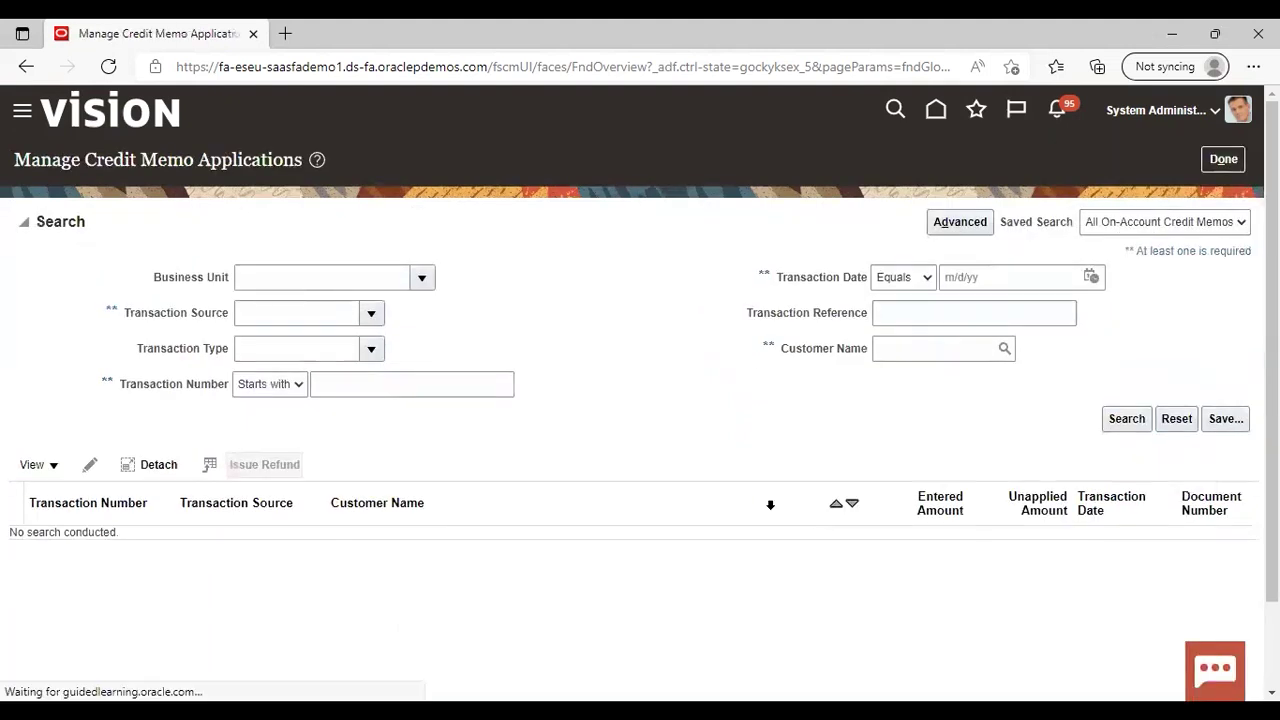
Step: Search for the credit memo by transaction number 58765 and open it for application
click(403, 376)
text(58765)
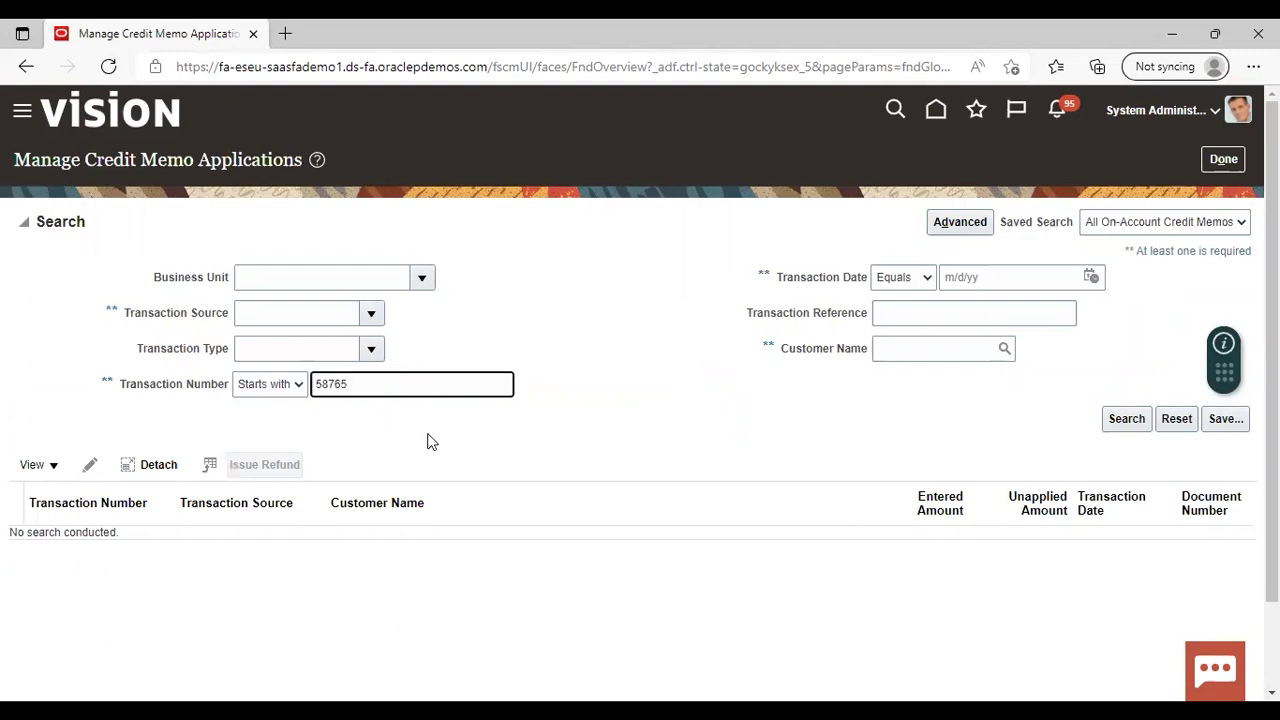
key(Return)
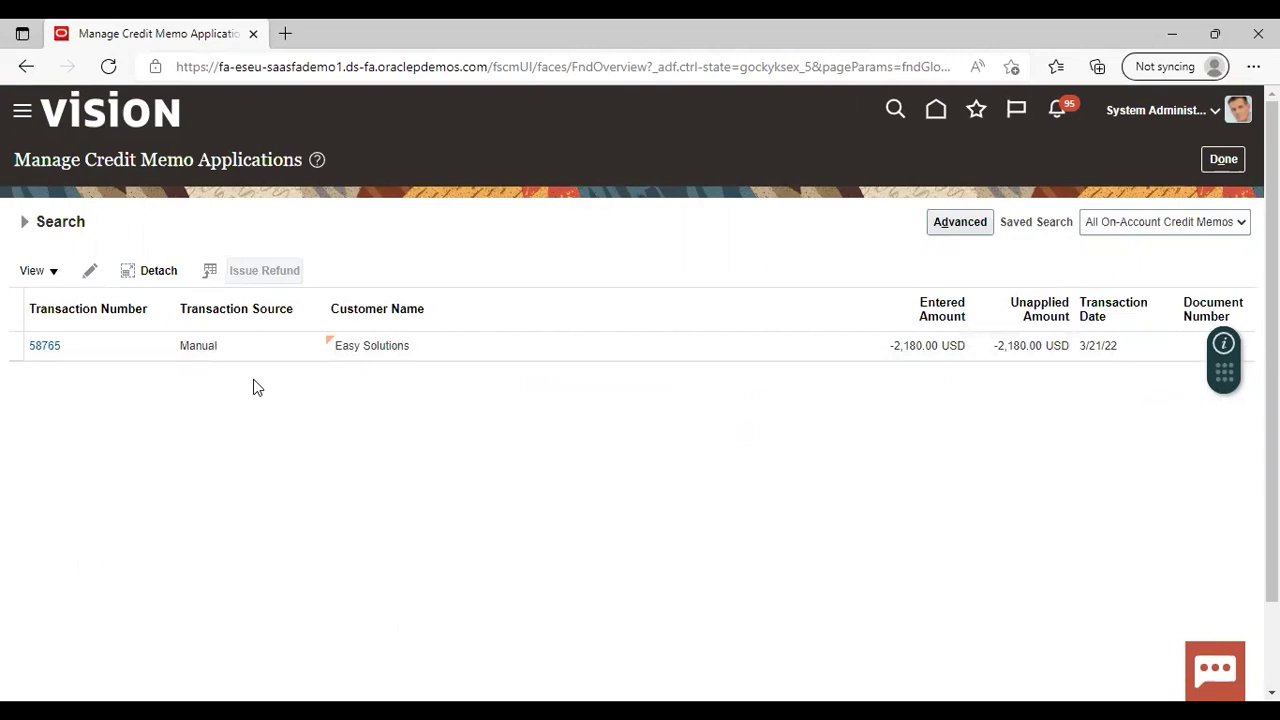
click(46, 344)
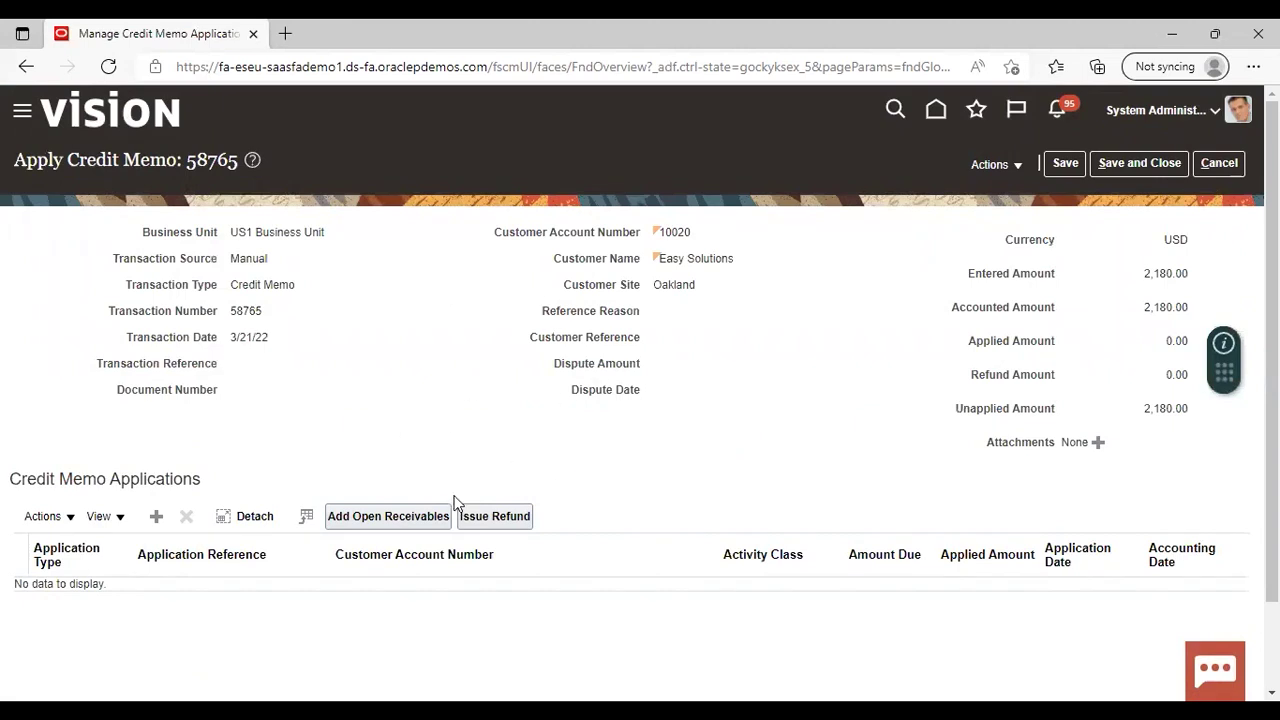
Step: Search the open receivables for the invoice with transaction number 57765
click(407, 516)
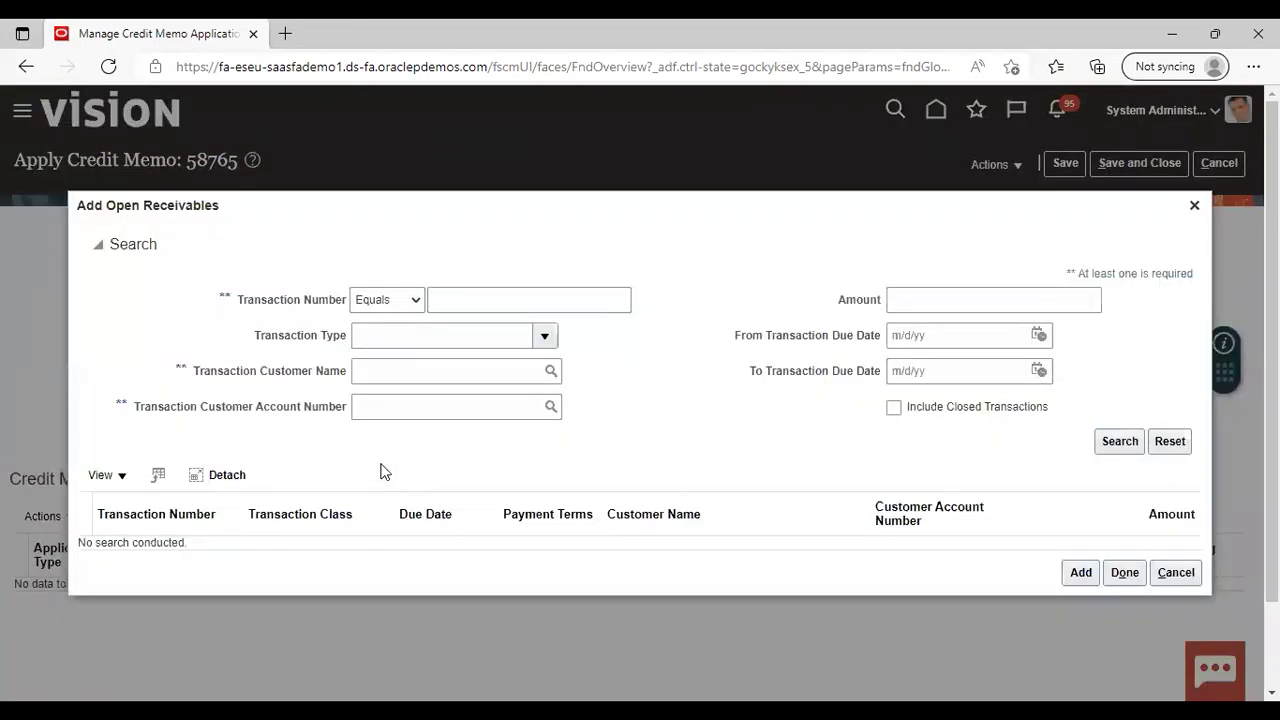
click(540, 301)
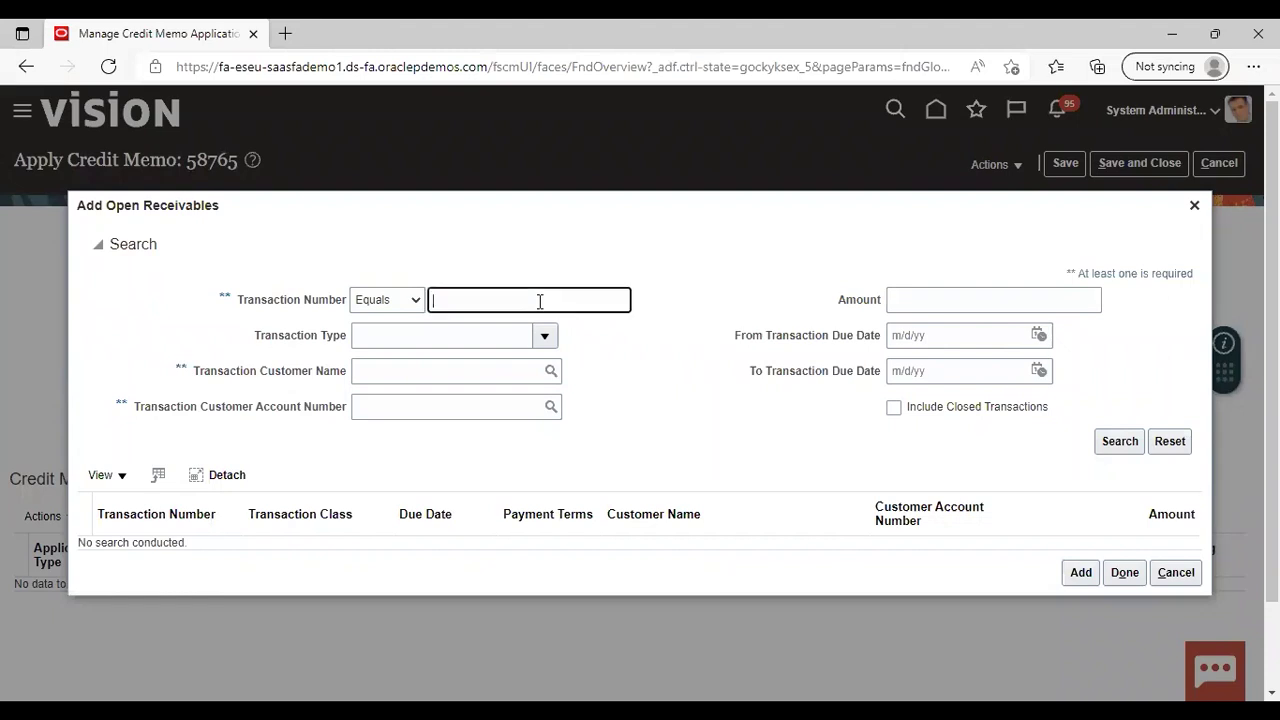
text(57765)
click(648, 357)
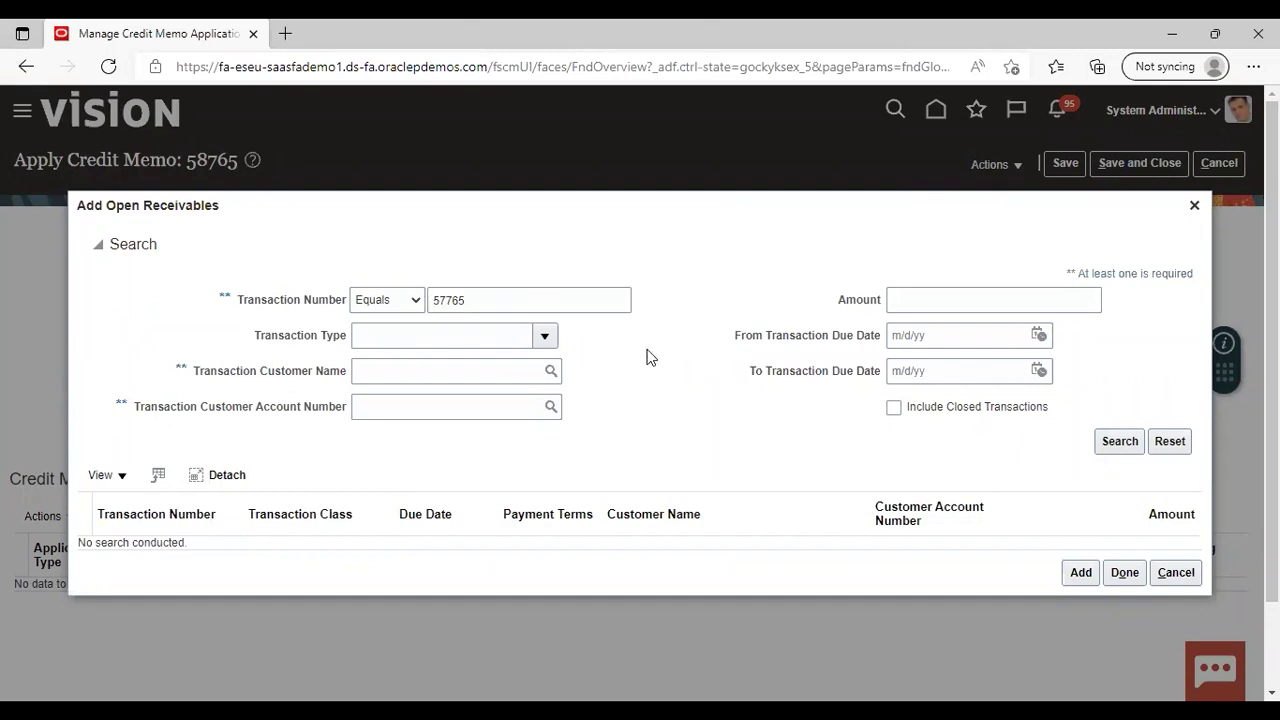
click(1110, 440)
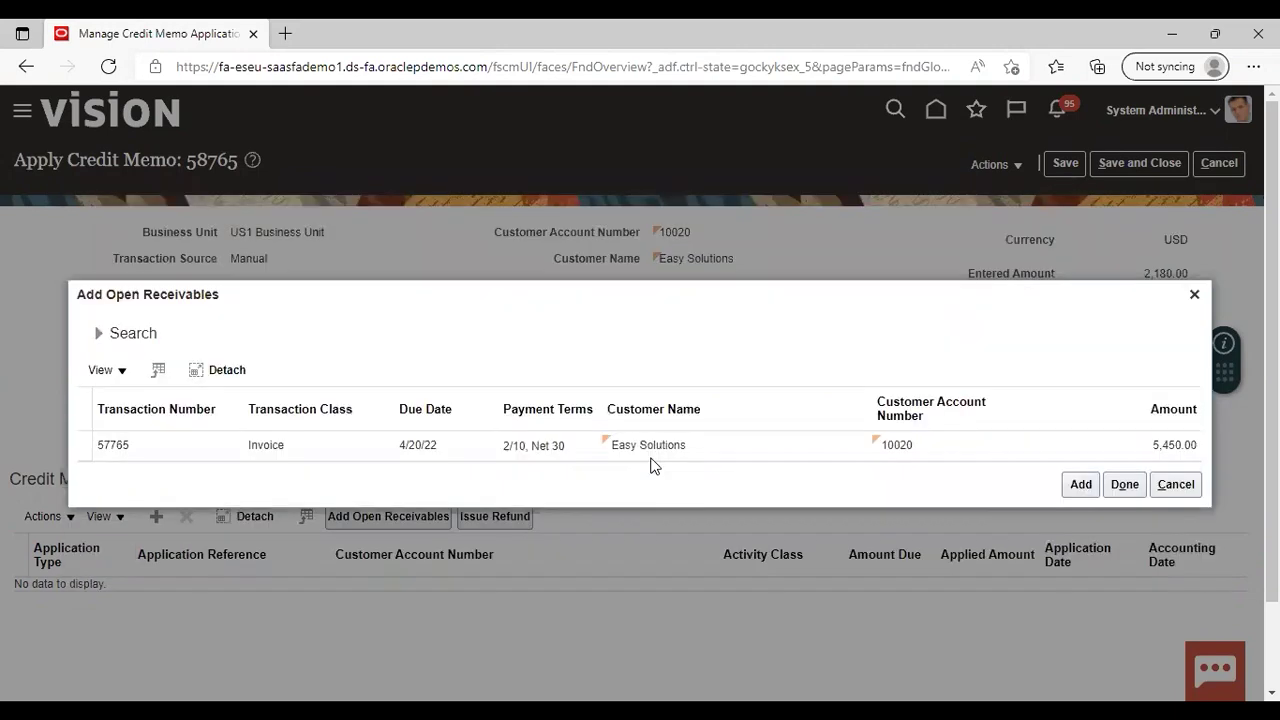
Step: Add the found Easy Solutions invoice to the credit memo's applications, then save and close the application
click(237, 449)
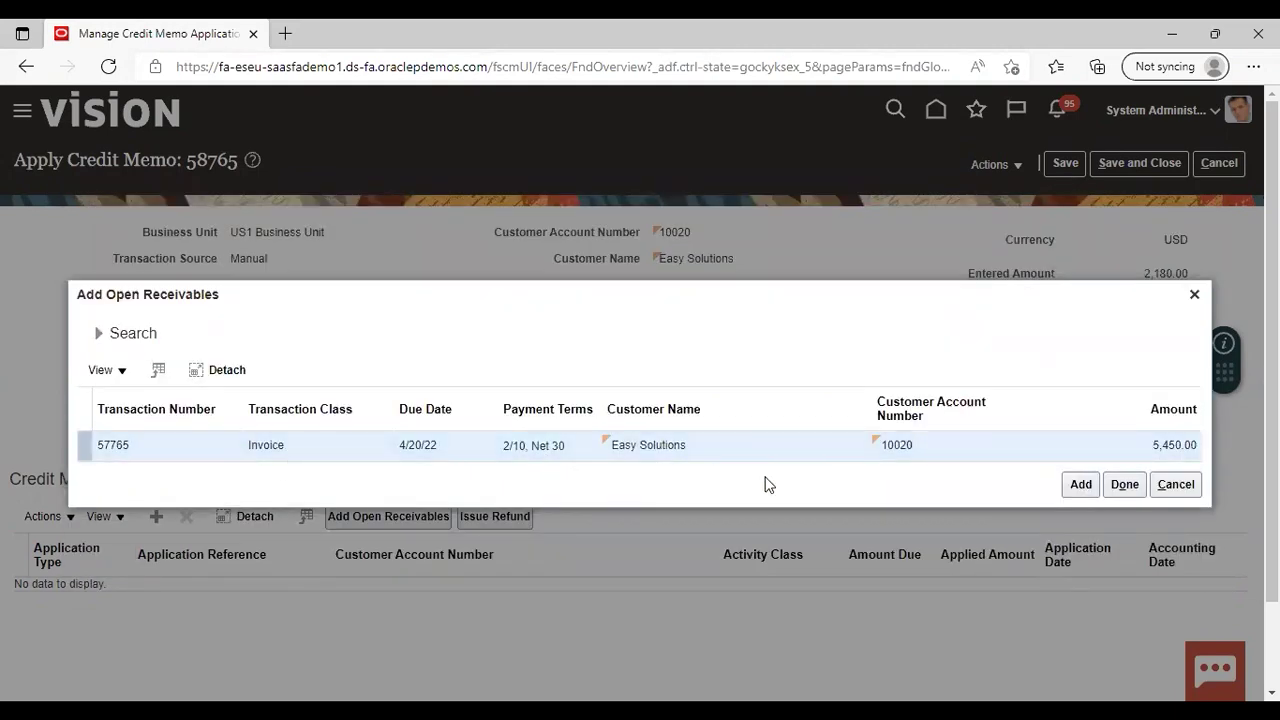
click(1080, 485)
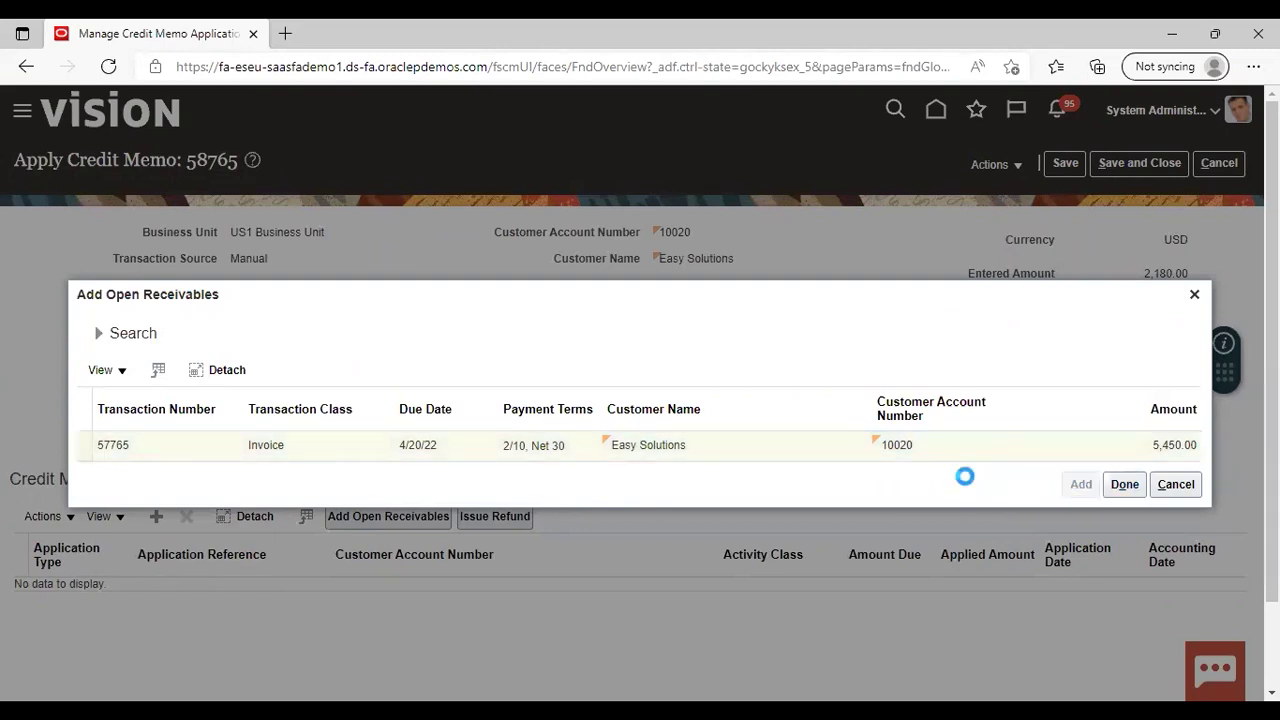
click(1124, 484)
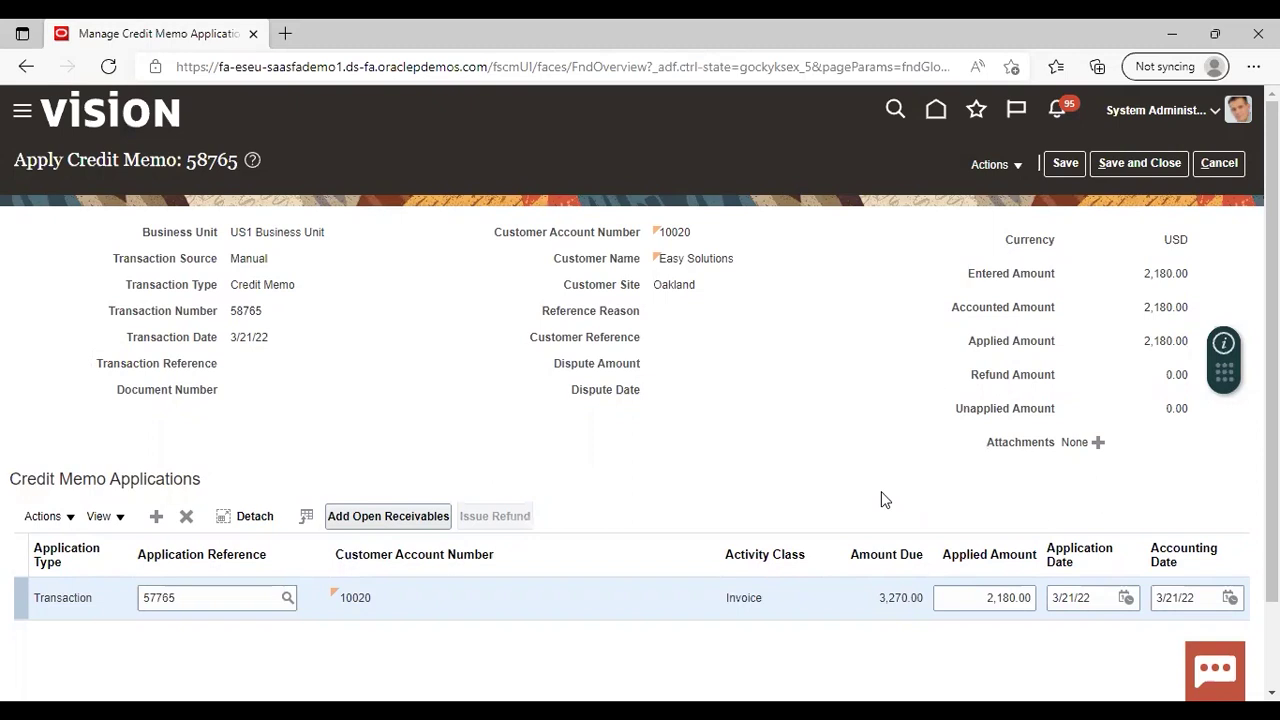
click(1138, 163)
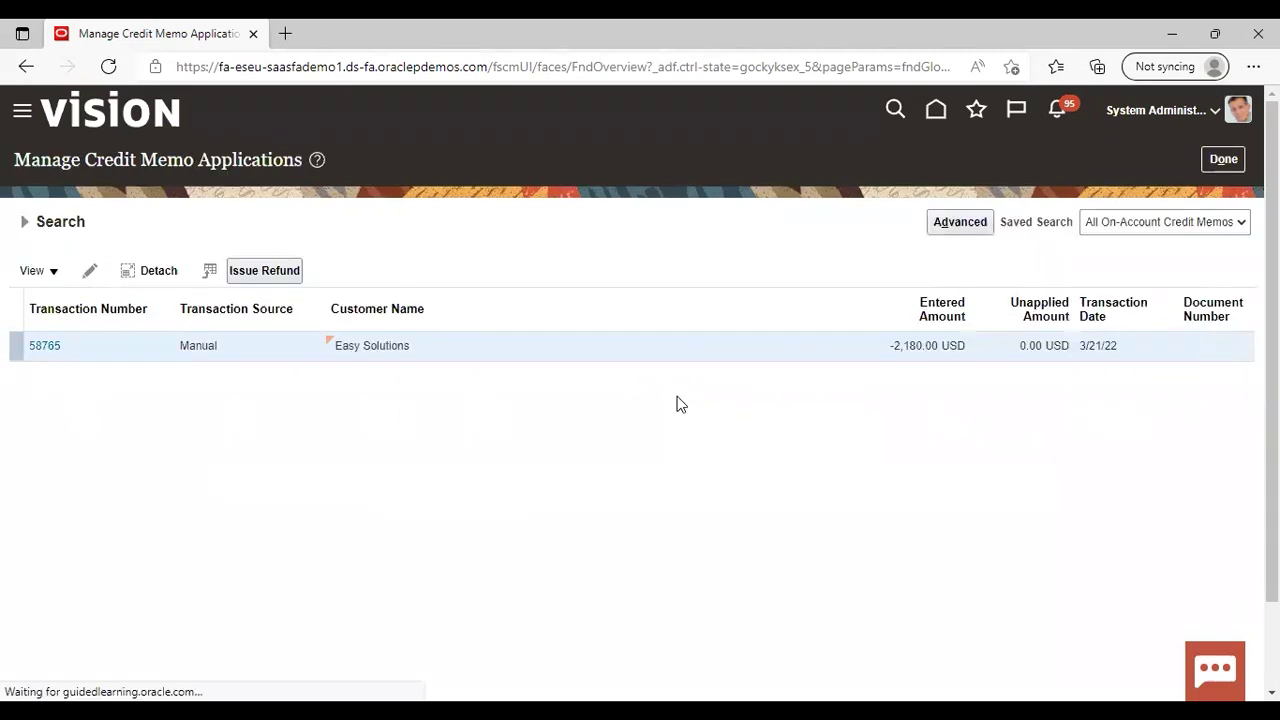
Step: Leave the credit memo applications, go to the Billing work area and start the Manage Transactions task
click(1226, 169)
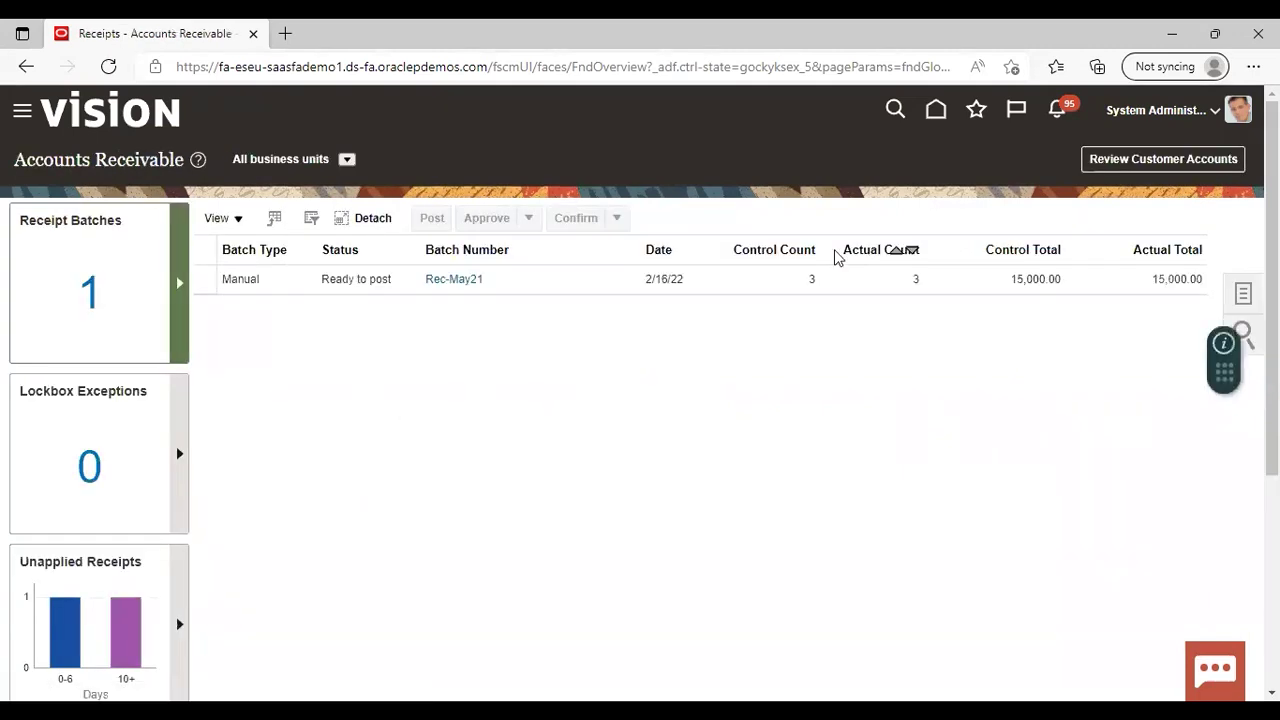
click(22, 112)
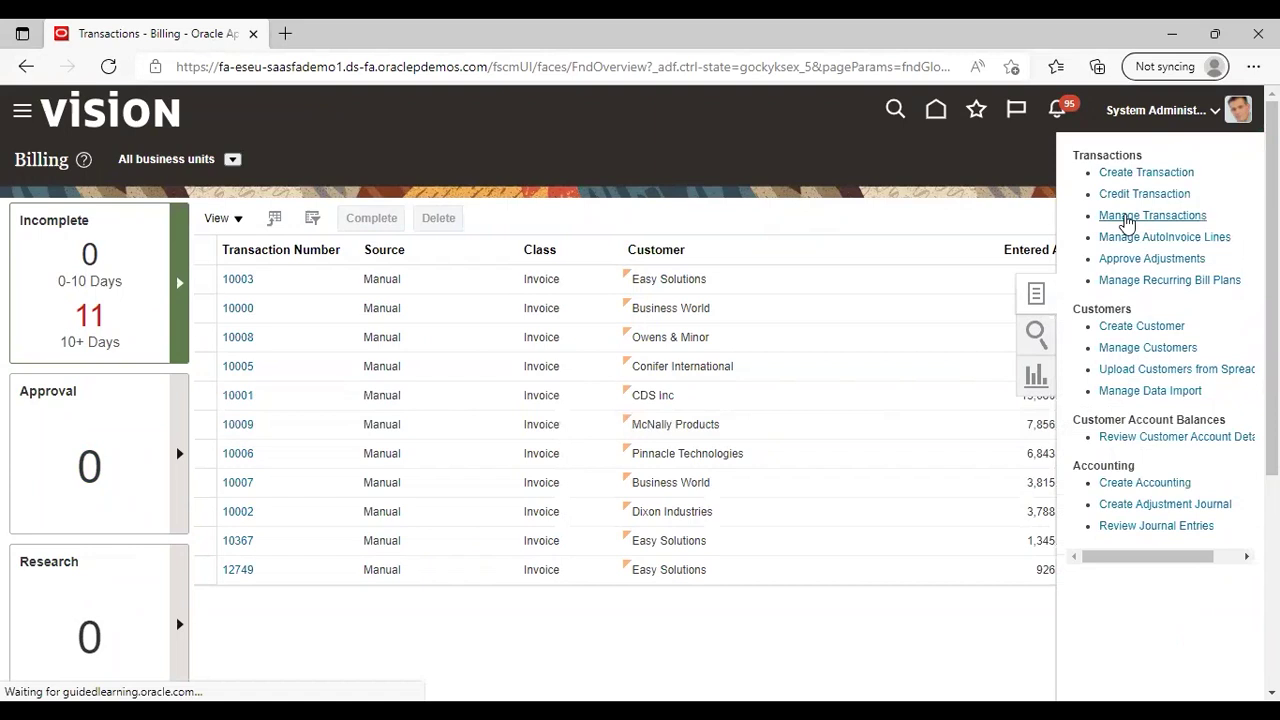
click(1124, 216)
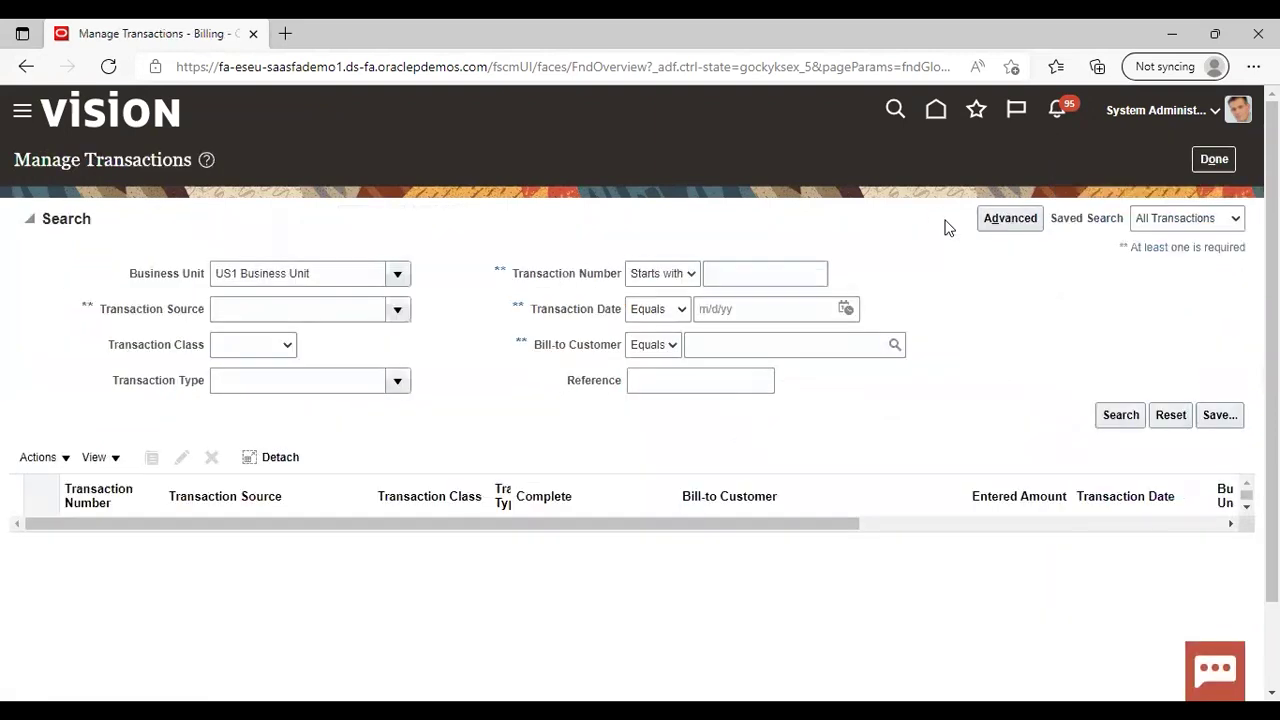
Step: Search the transactions for number 57765 and open the Easy Solutions invoice
click(797, 272)
text(5)
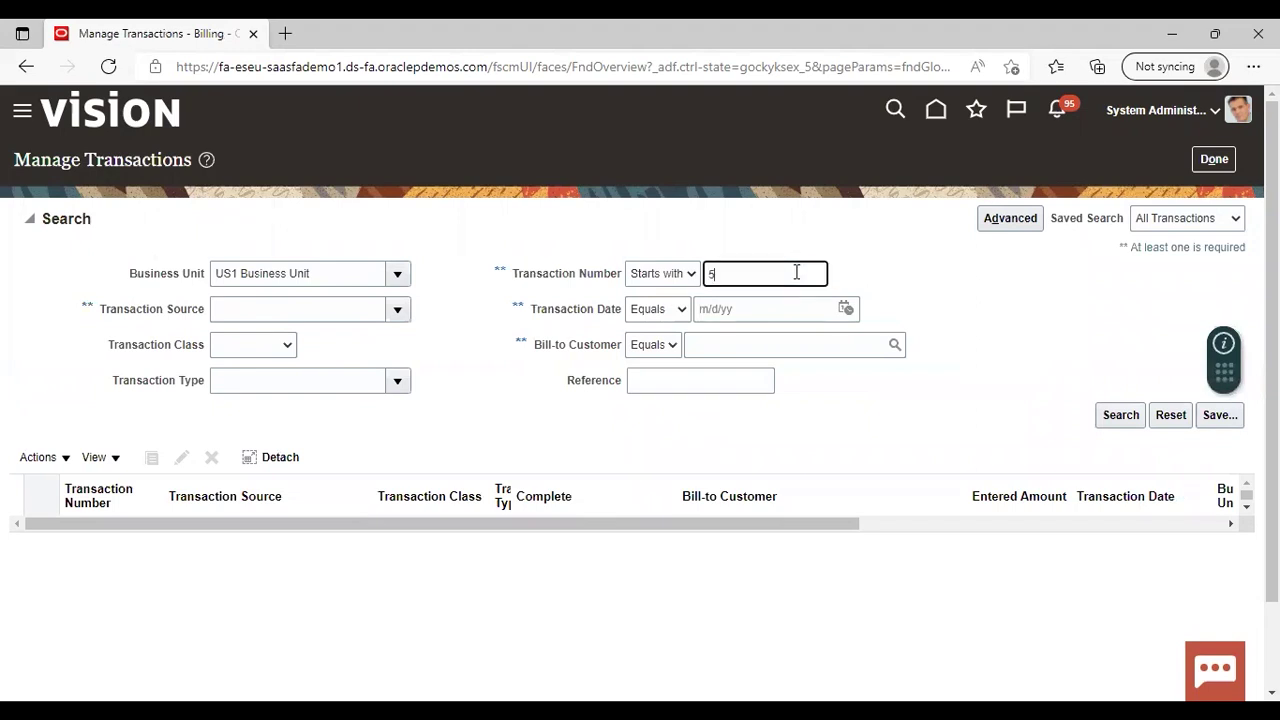
text(7765)
click(1125, 416)
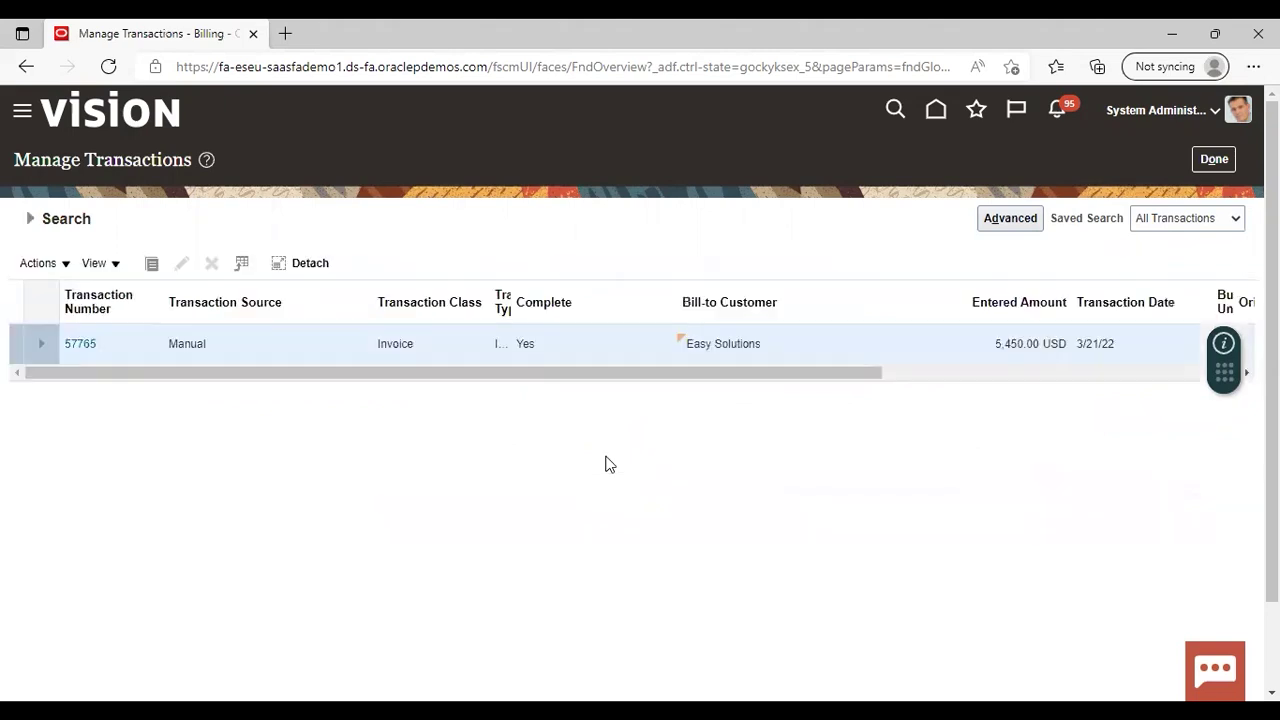
click(84, 346)
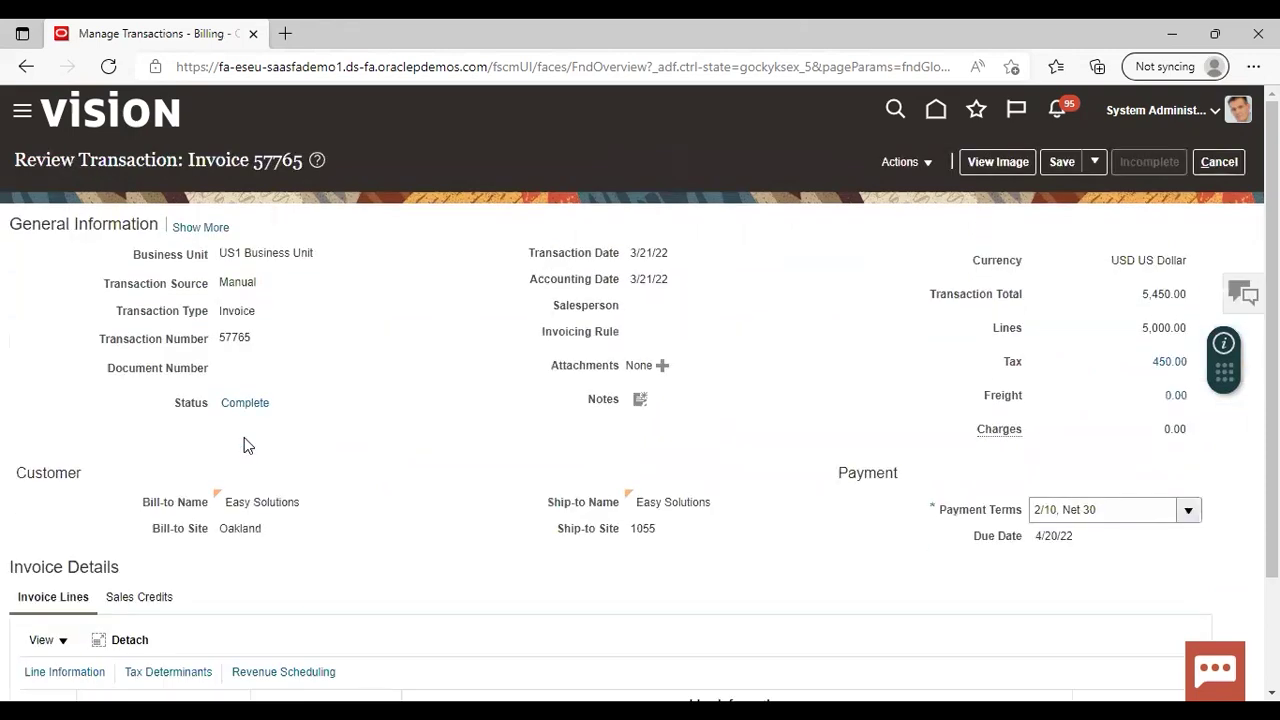
Step: Review the balance details of invoice 57765, then leave the invoice and finish managing transactions
click(902, 162)
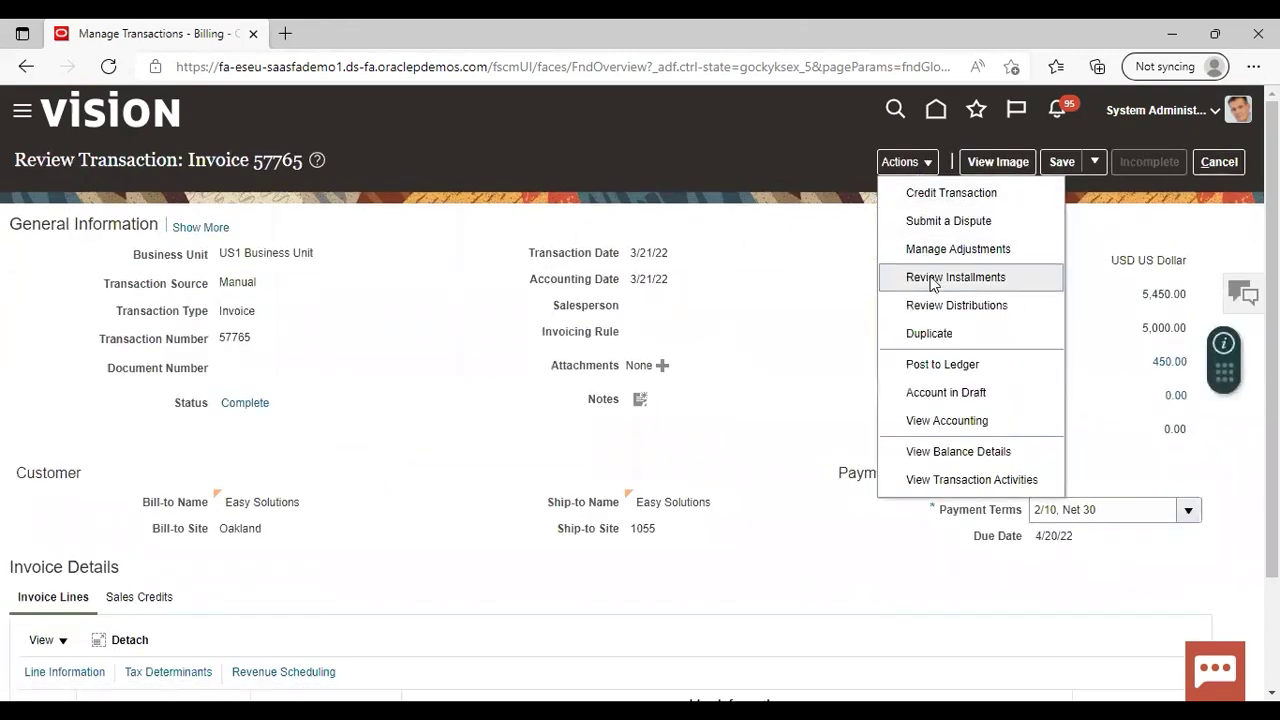
click(932, 455)
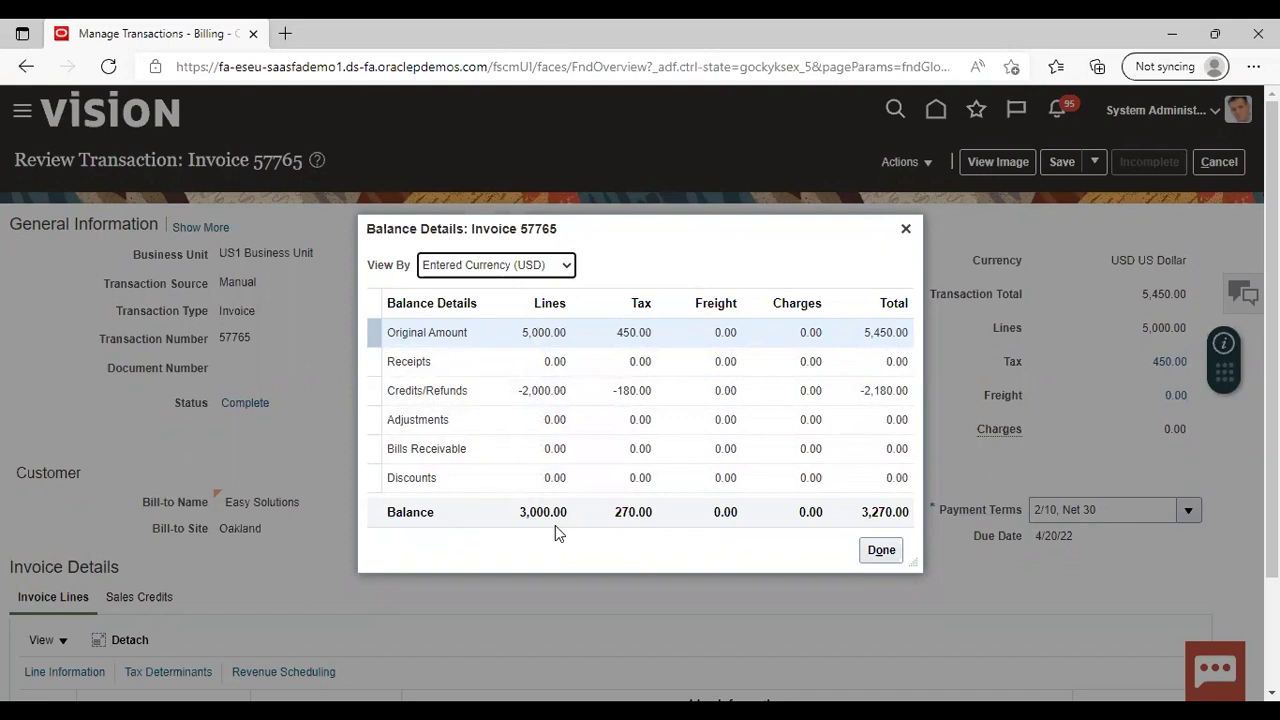
click(878, 551)
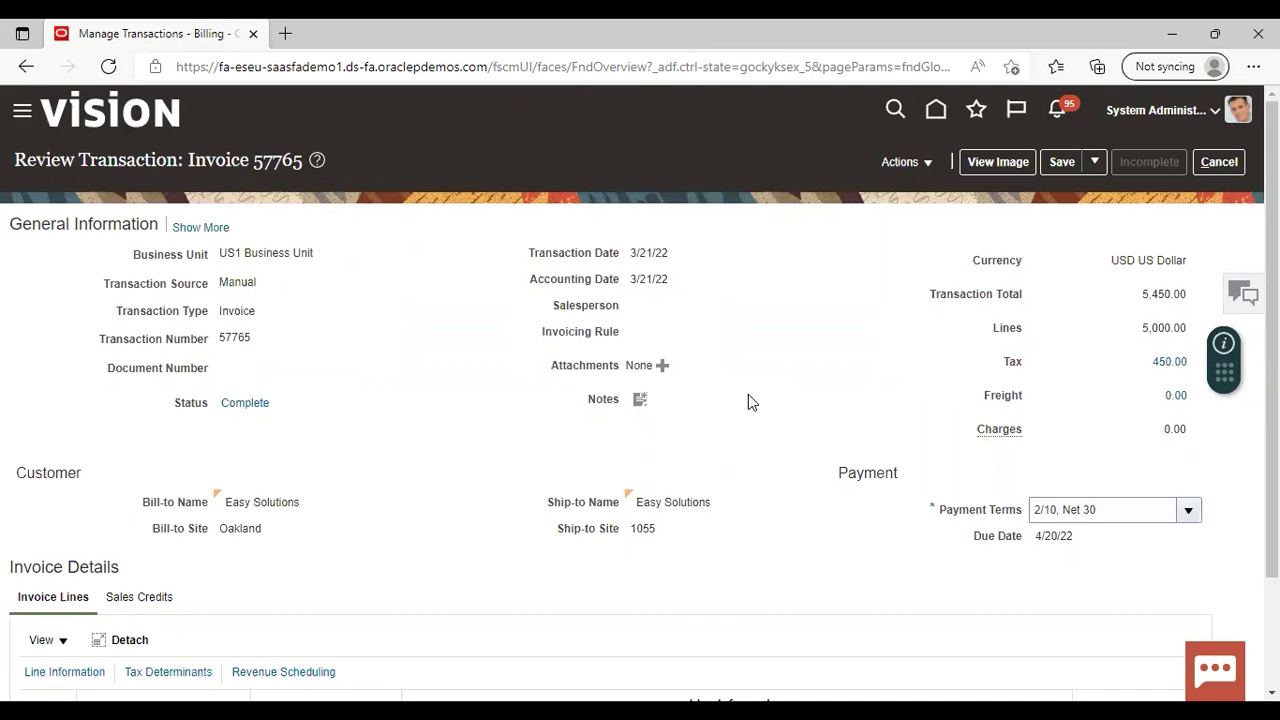
click(1219, 162)
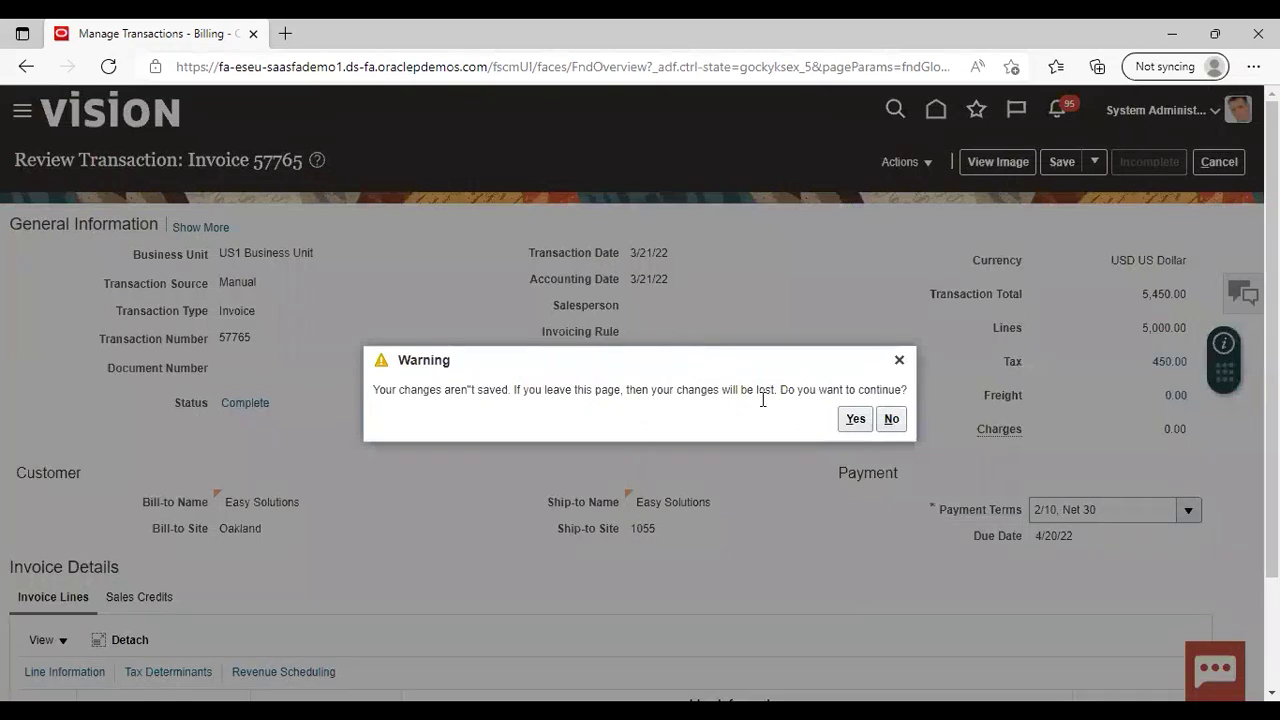
click(855, 420)
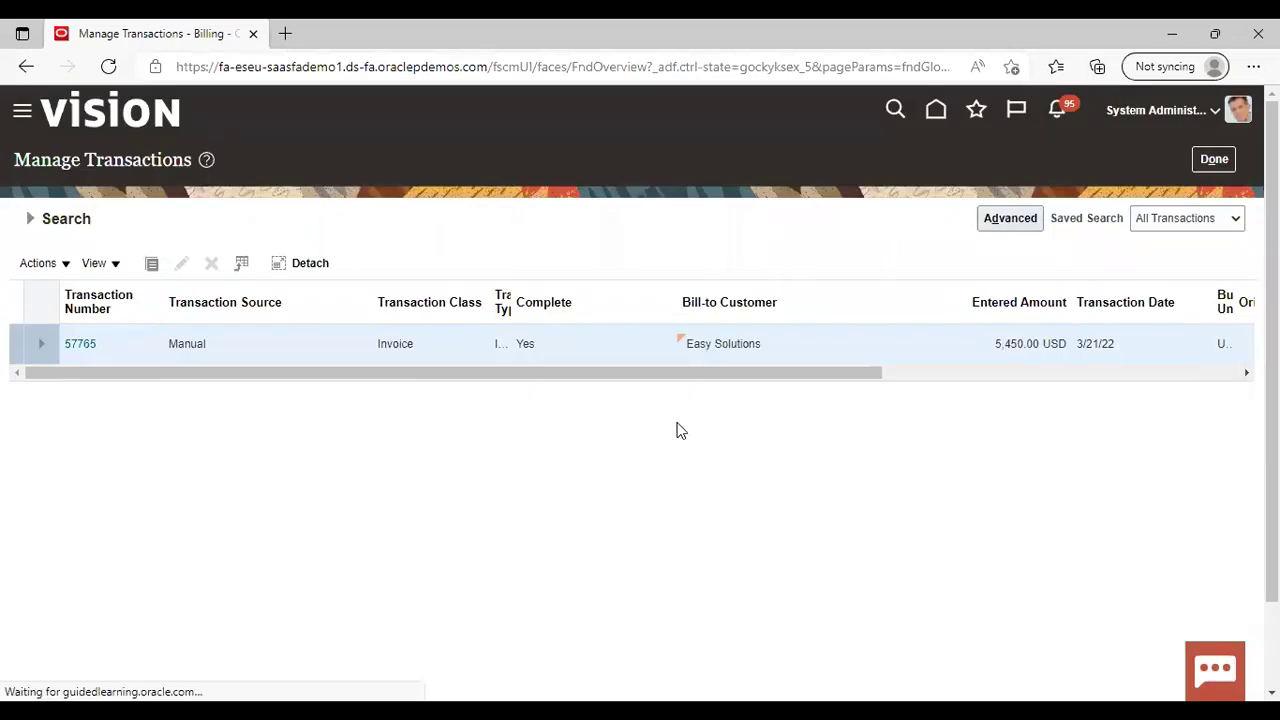
click(1210, 161)
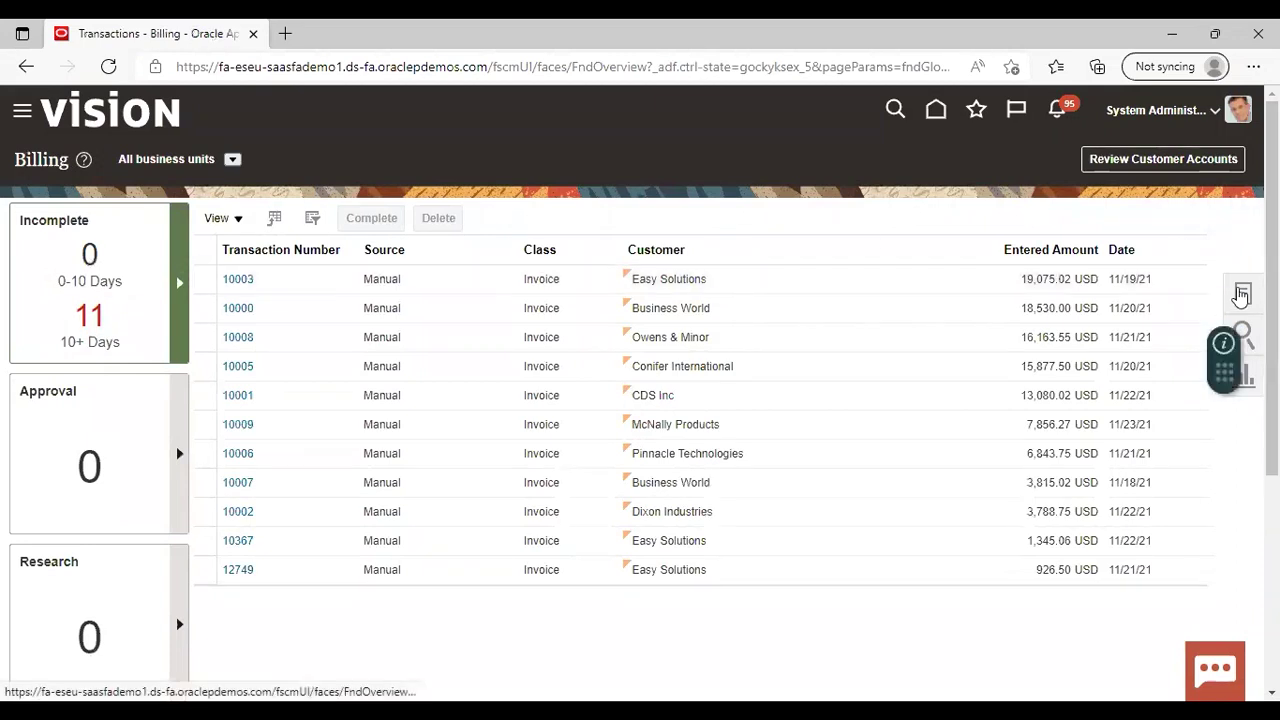
Step: Start a new invoice transaction and set its bill-to customer to Easy Solutions by searching for "easy"
click(1240, 295)
click(1143, 172)
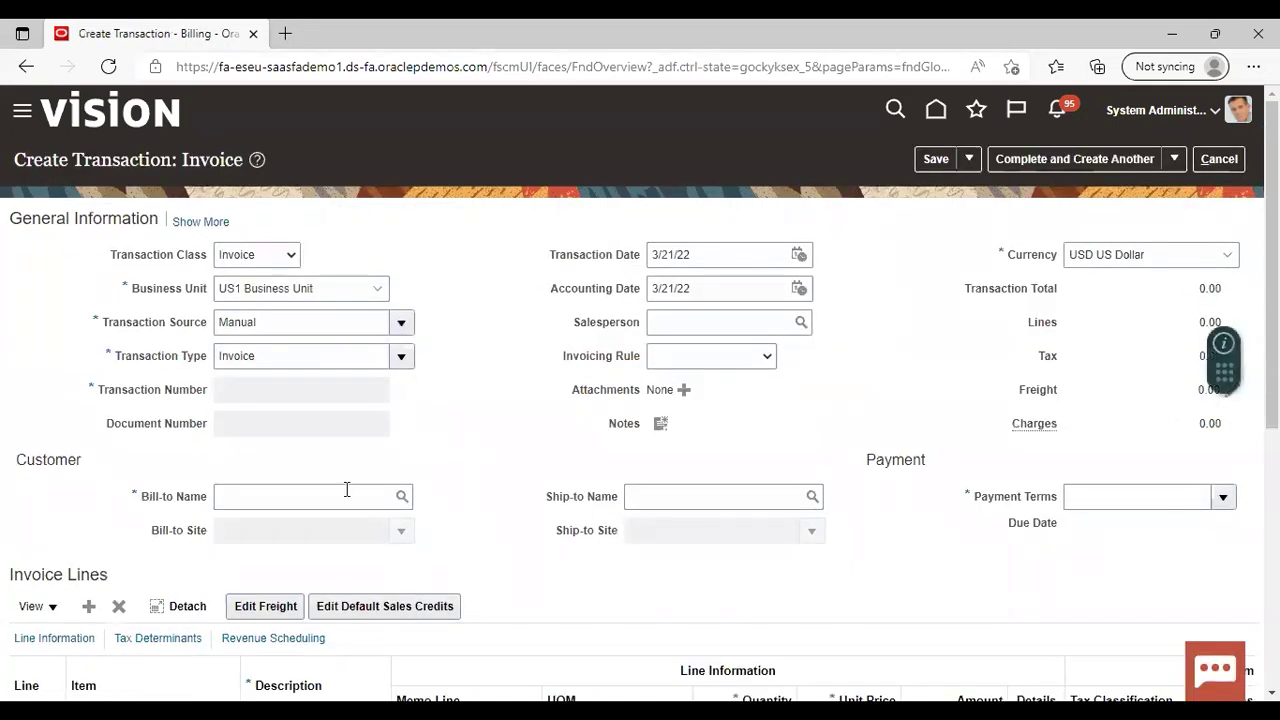
click(402, 498)
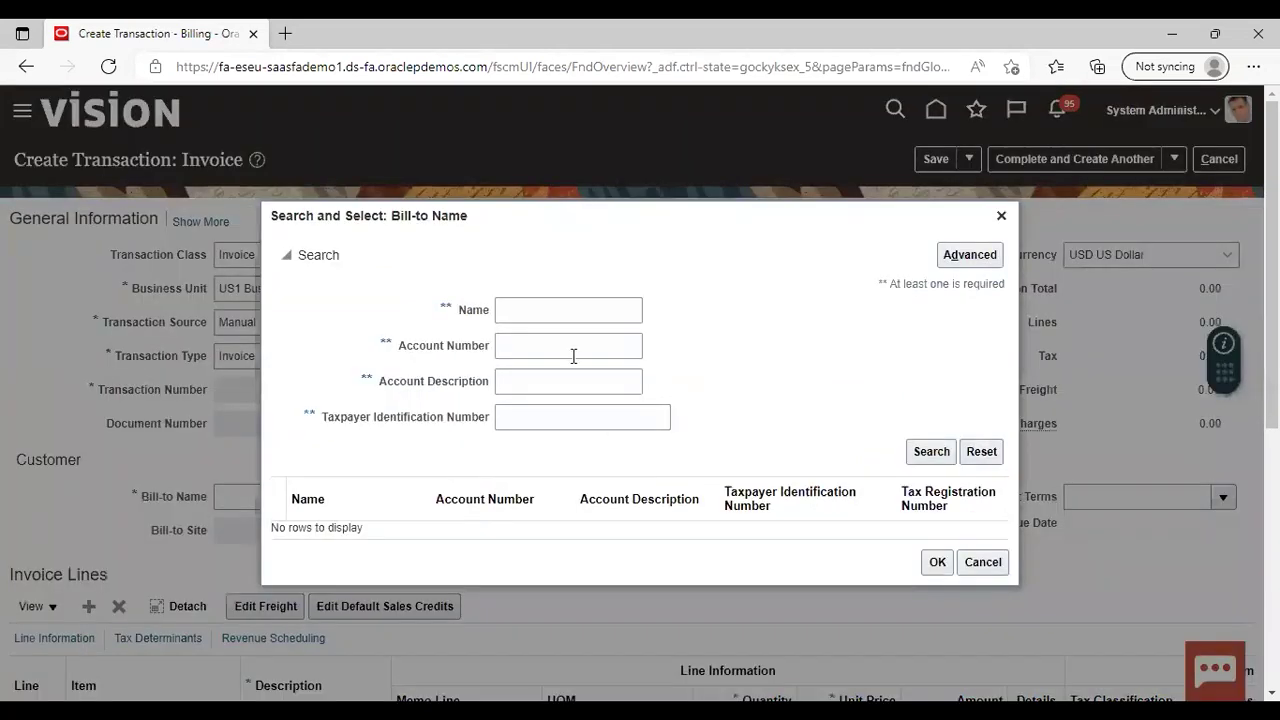
click(592, 314)
text(easy)
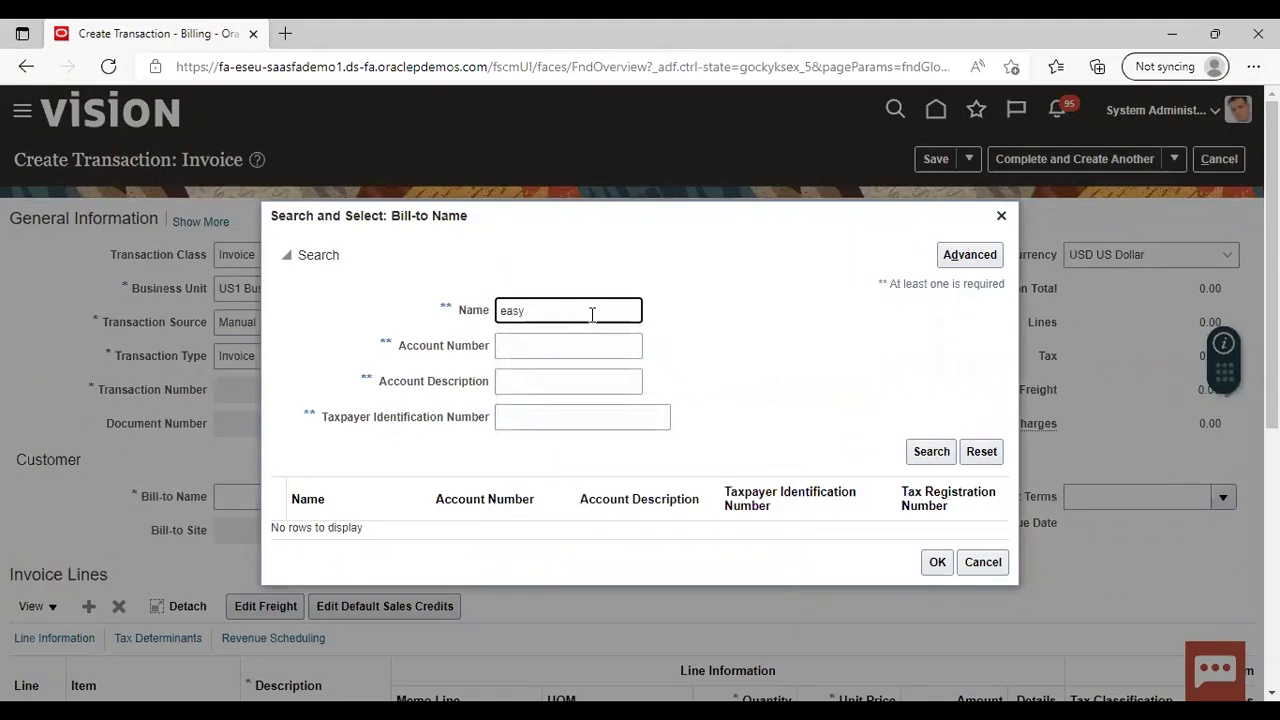
key(Return)
click(420, 528)
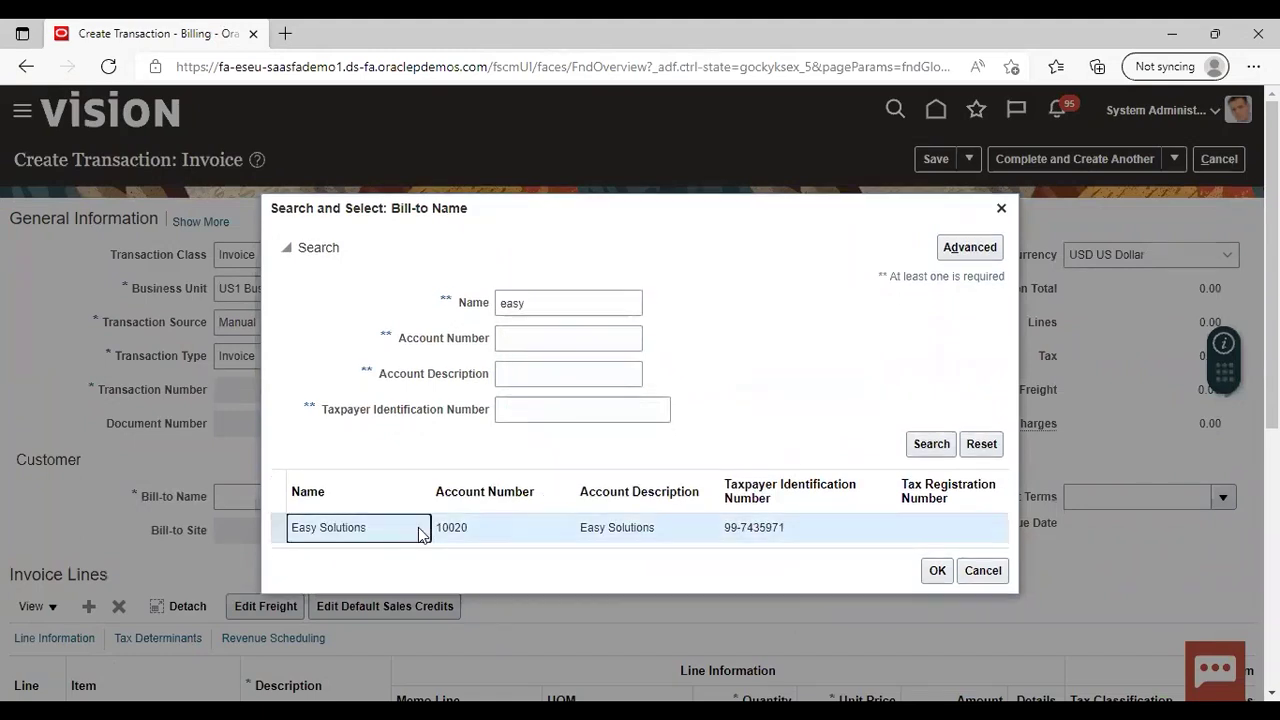
click(935, 571)
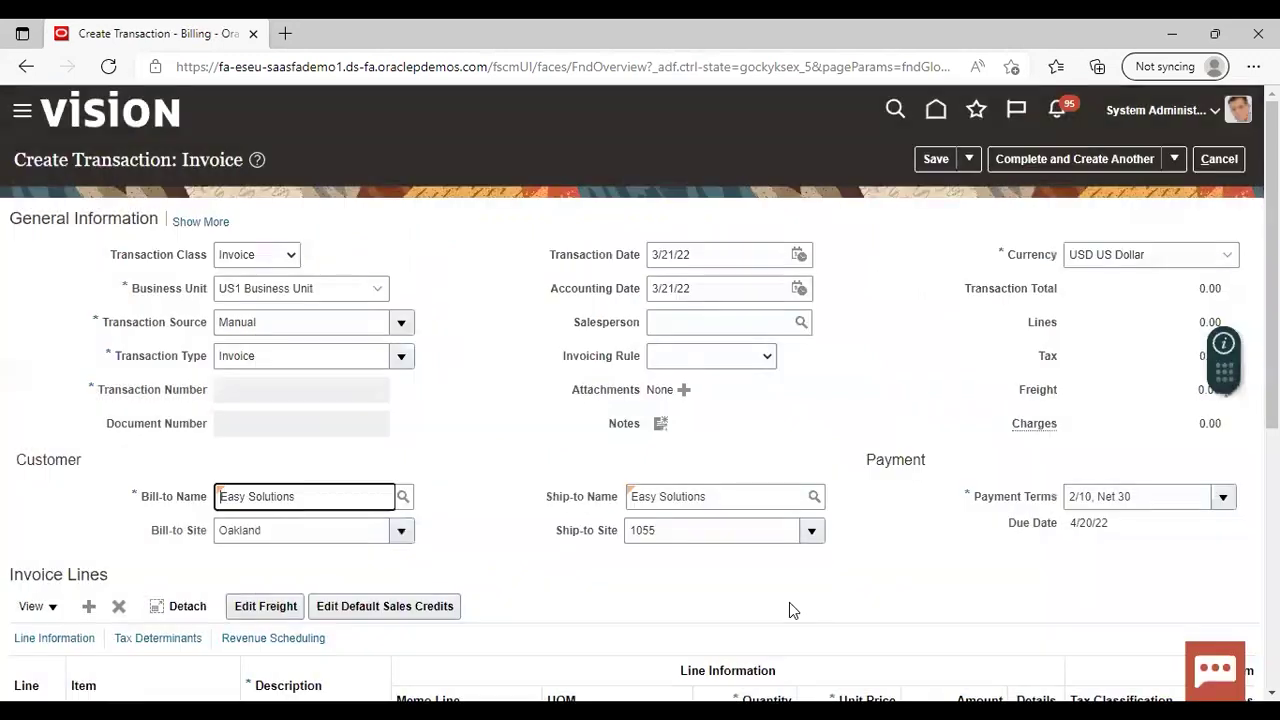
Step: Fill in invoice line 1 with description "good", quantity 1 and unit price 3000
scroll(1089, 606, down, 3)
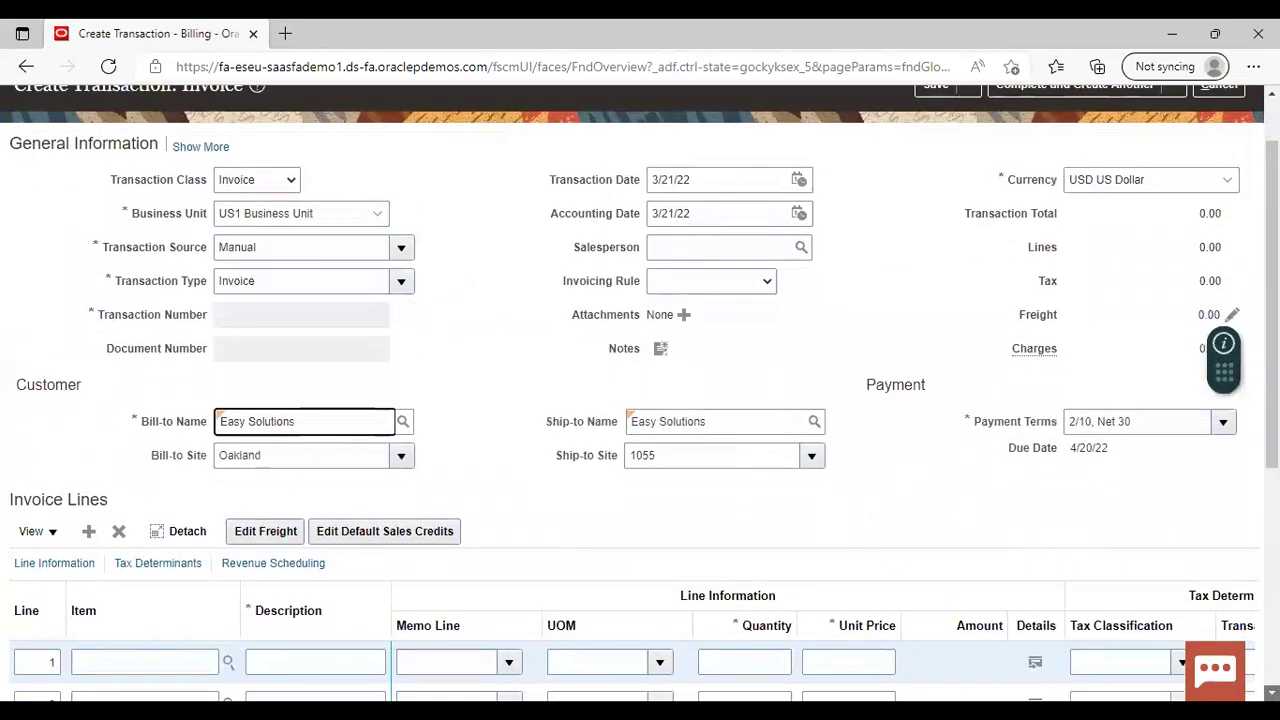
click(358, 506)
text(good)
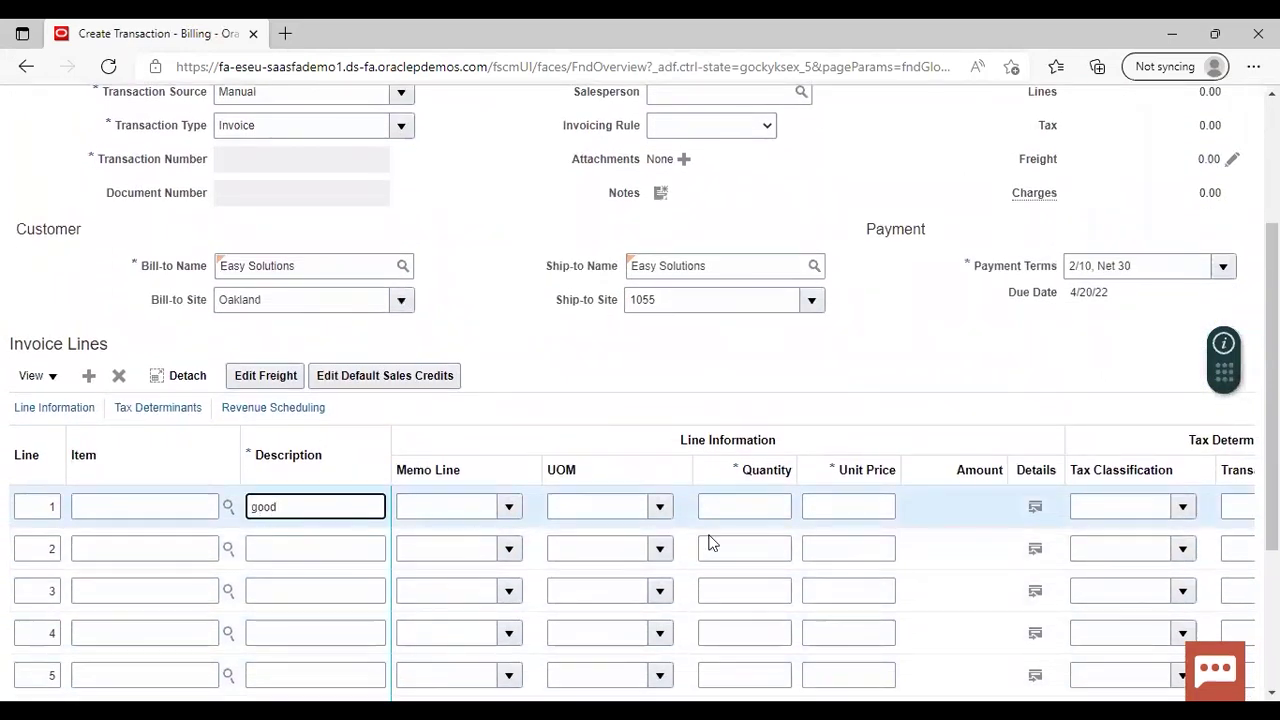
click(763, 506)
text(1)
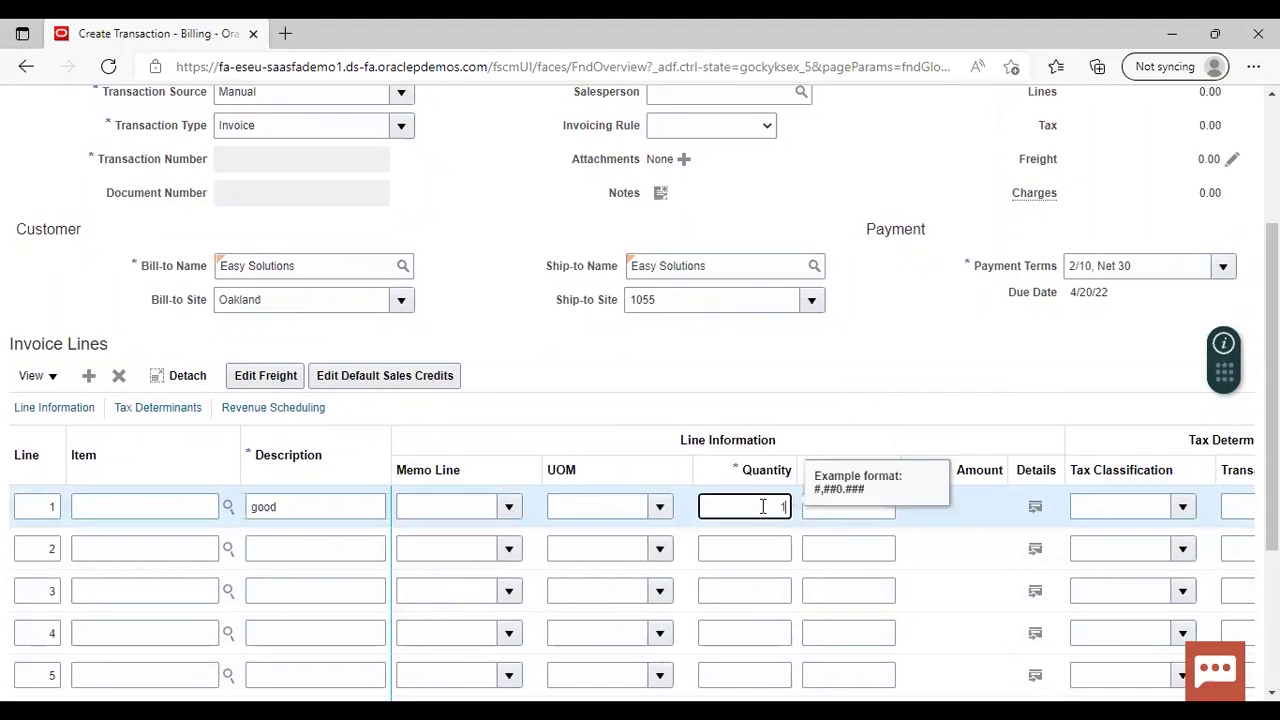
click(877, 510)
text(3000)
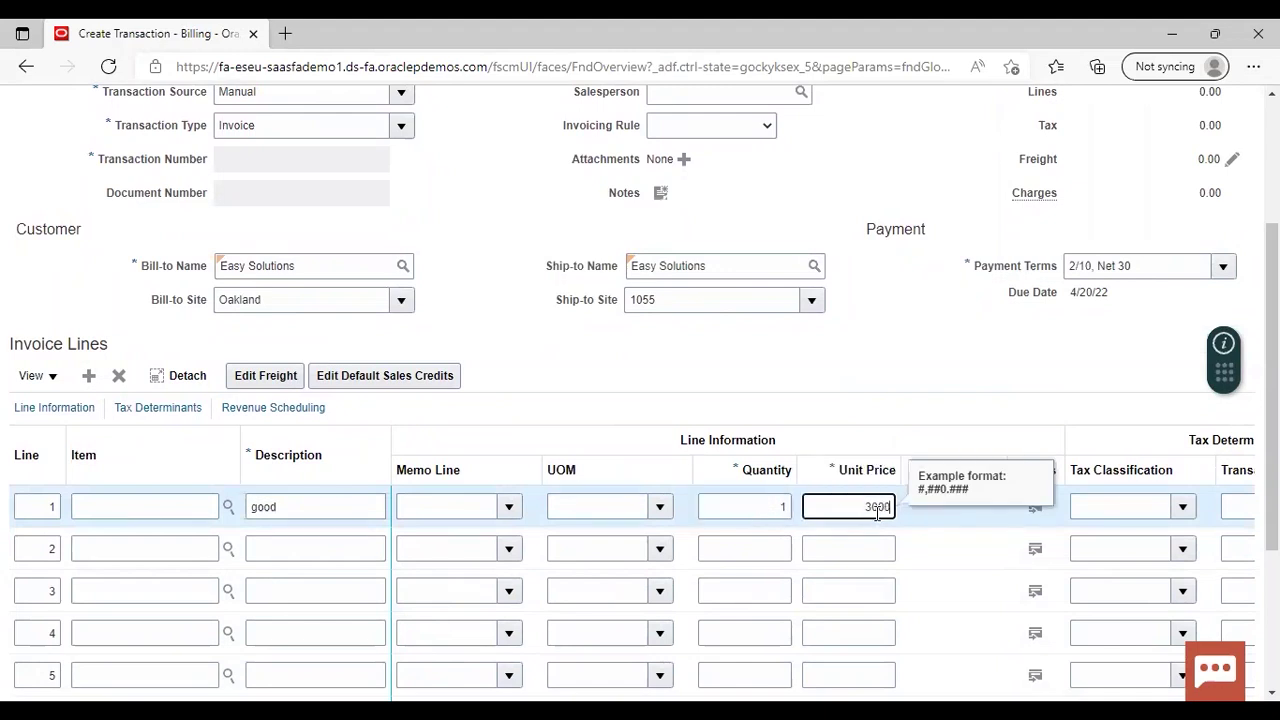
click(879, 368)
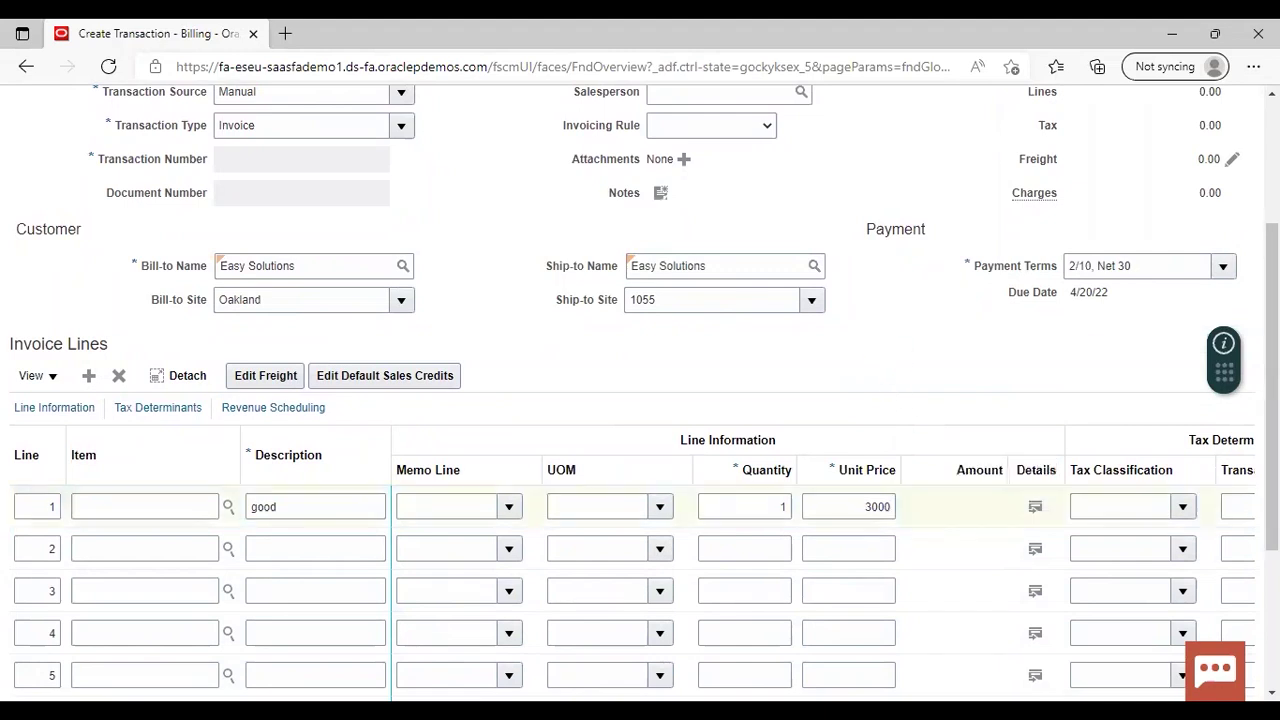
Step: Complete and review the new invoice, then leave its review page and return to Billing
scroll(1197, 200, up, 3)
click(1174, 158)
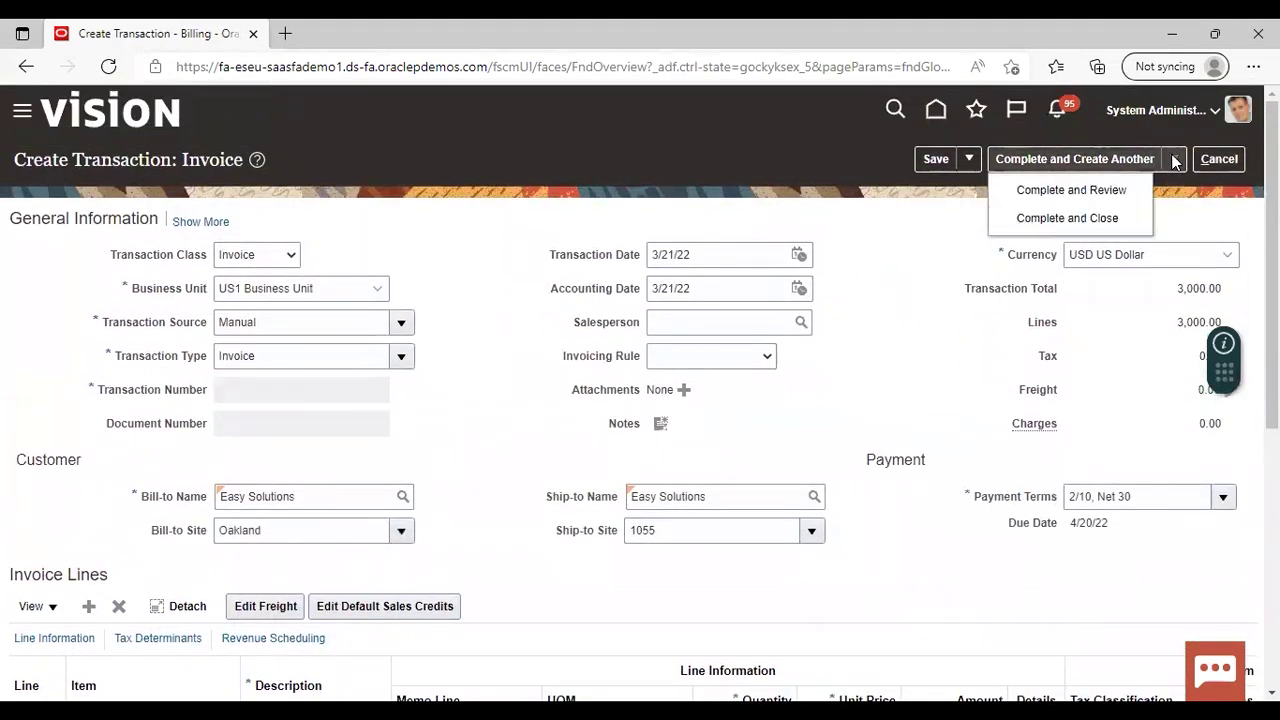
click(1094, 197)
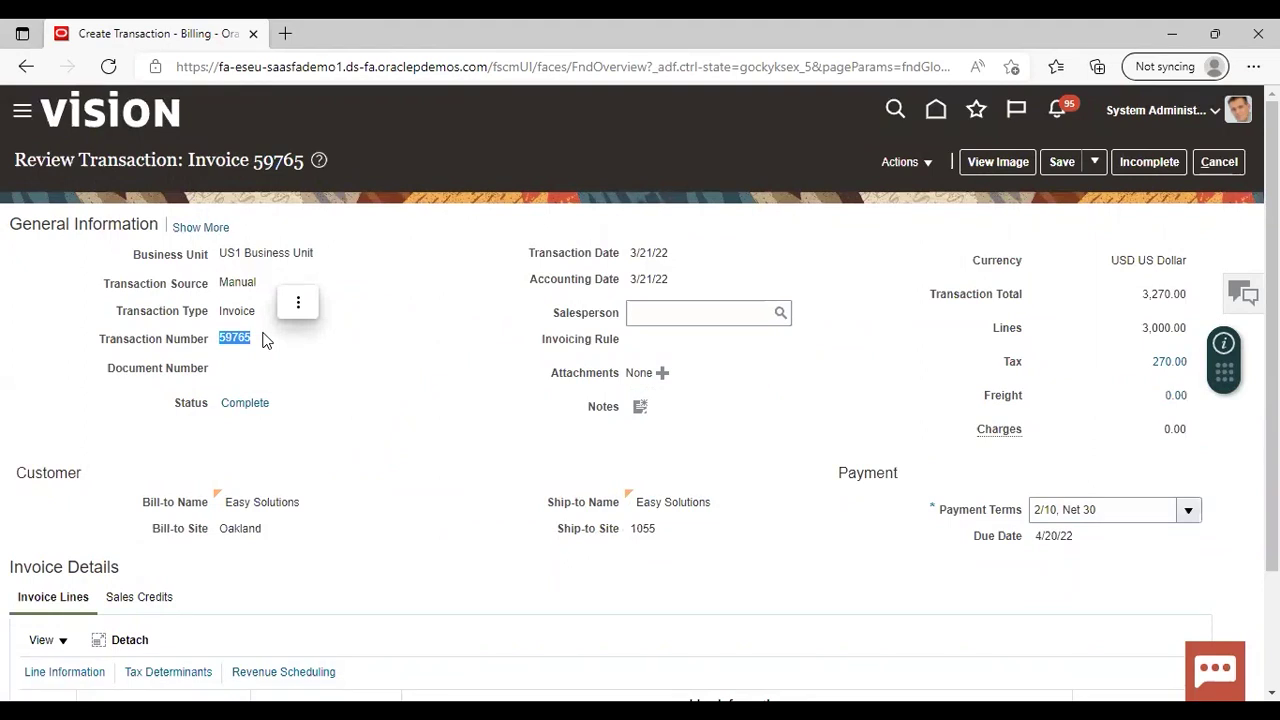
click(328, 401)
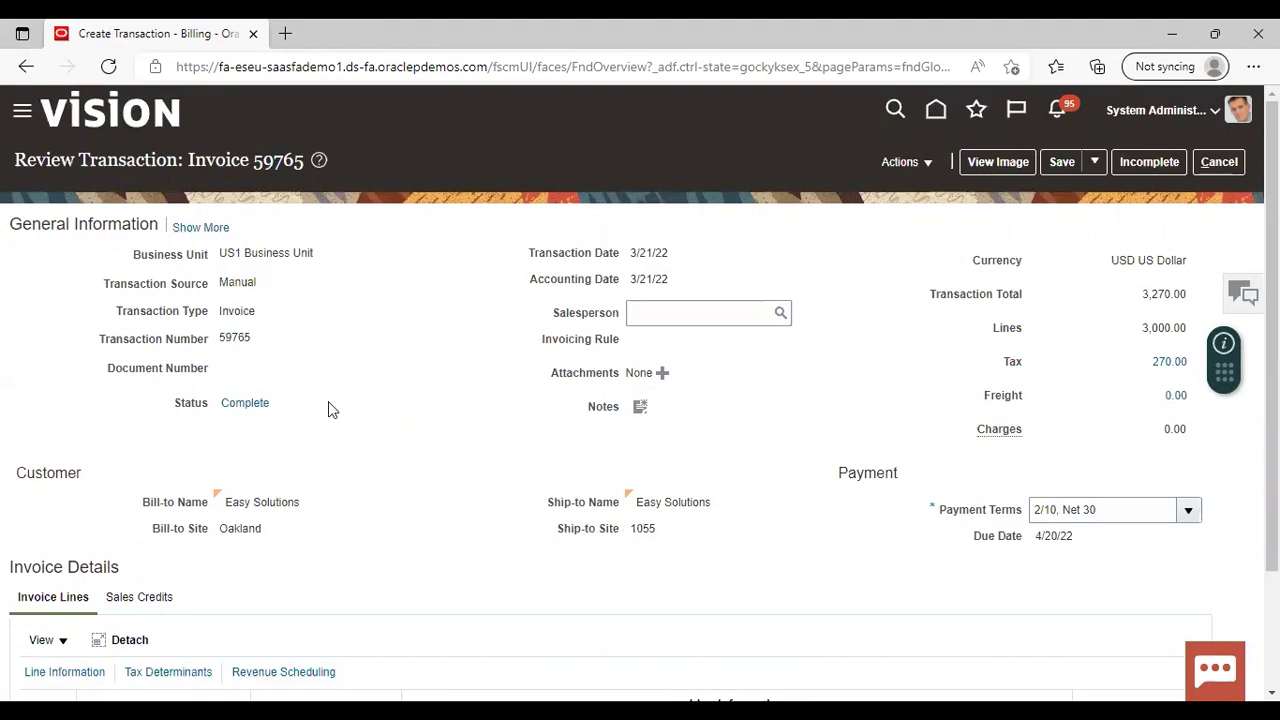
click(1224, 165)
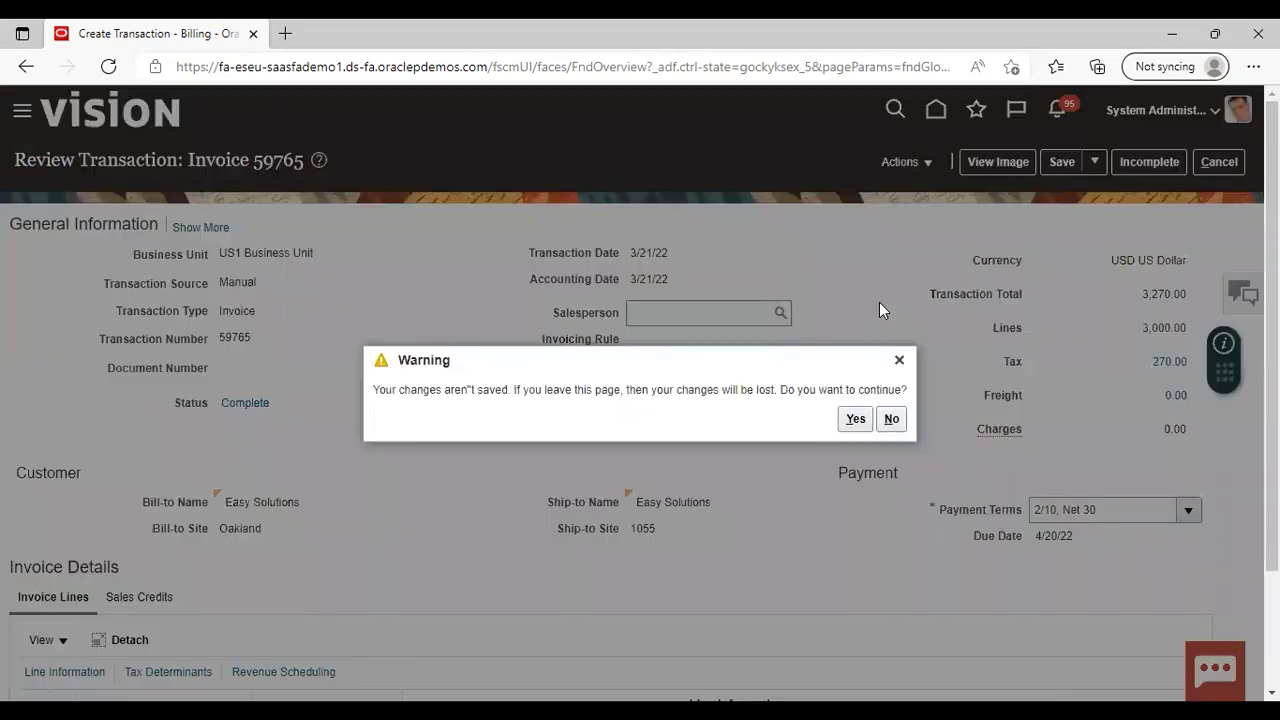
click(853, 419)
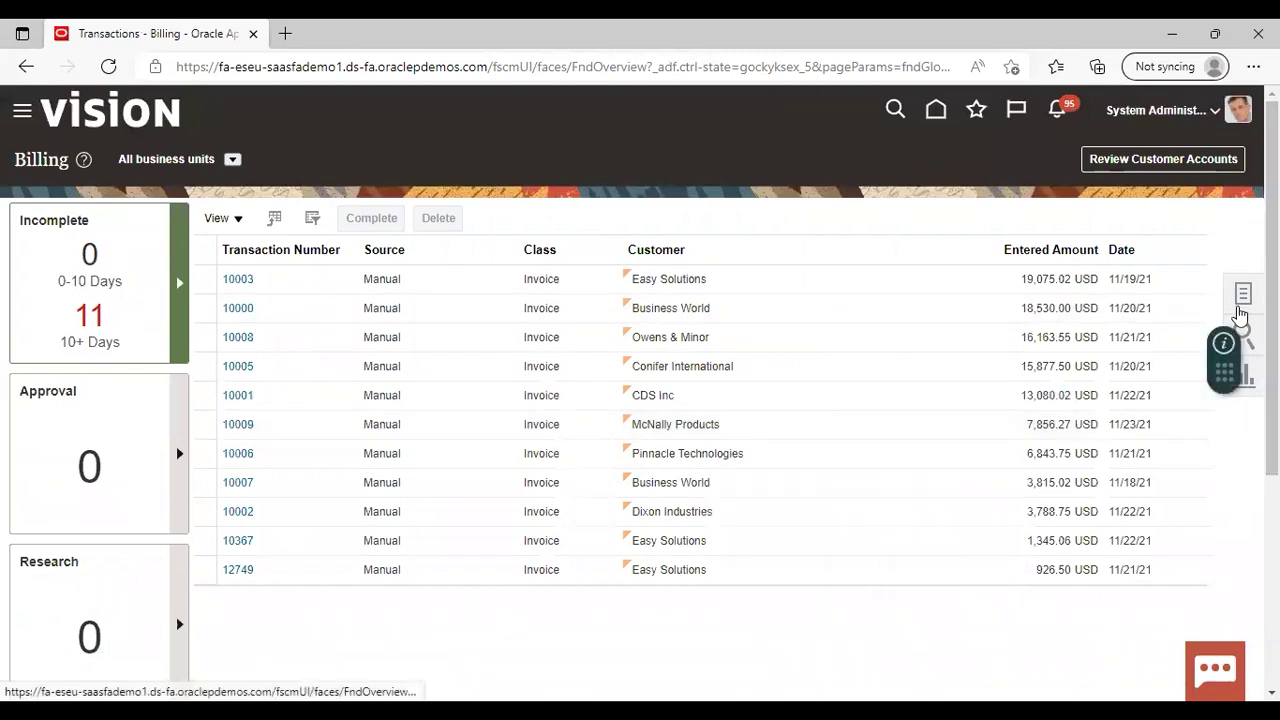
Step: Start the Credit Transaction task and choose invoice 59765 as the original transaction
click(1242, 296)
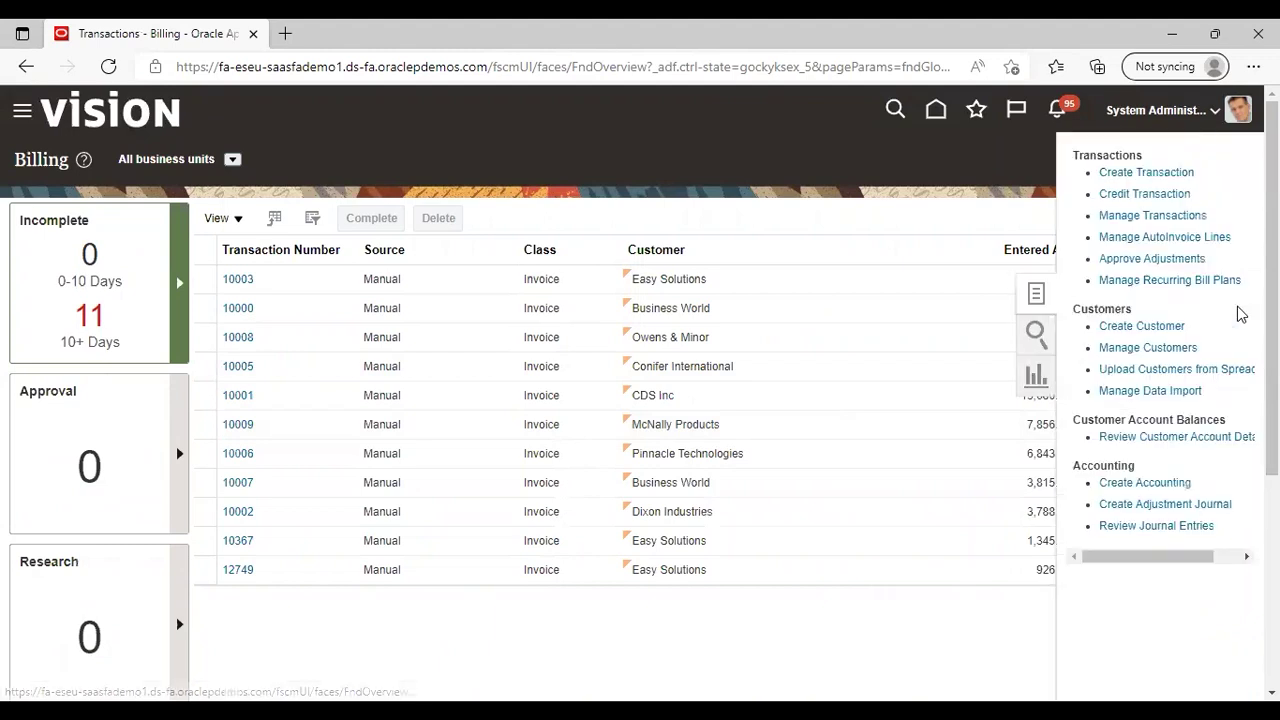
click(1131, 196)
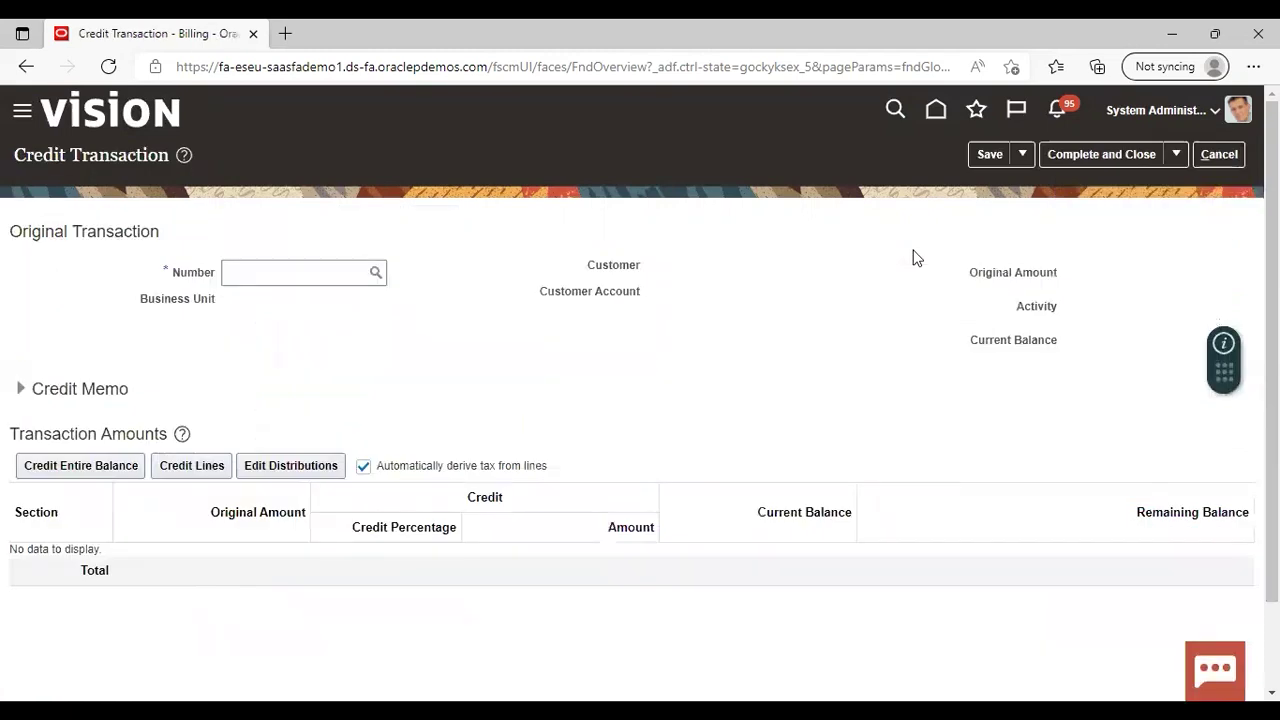
click(334, 265)
text(59765)
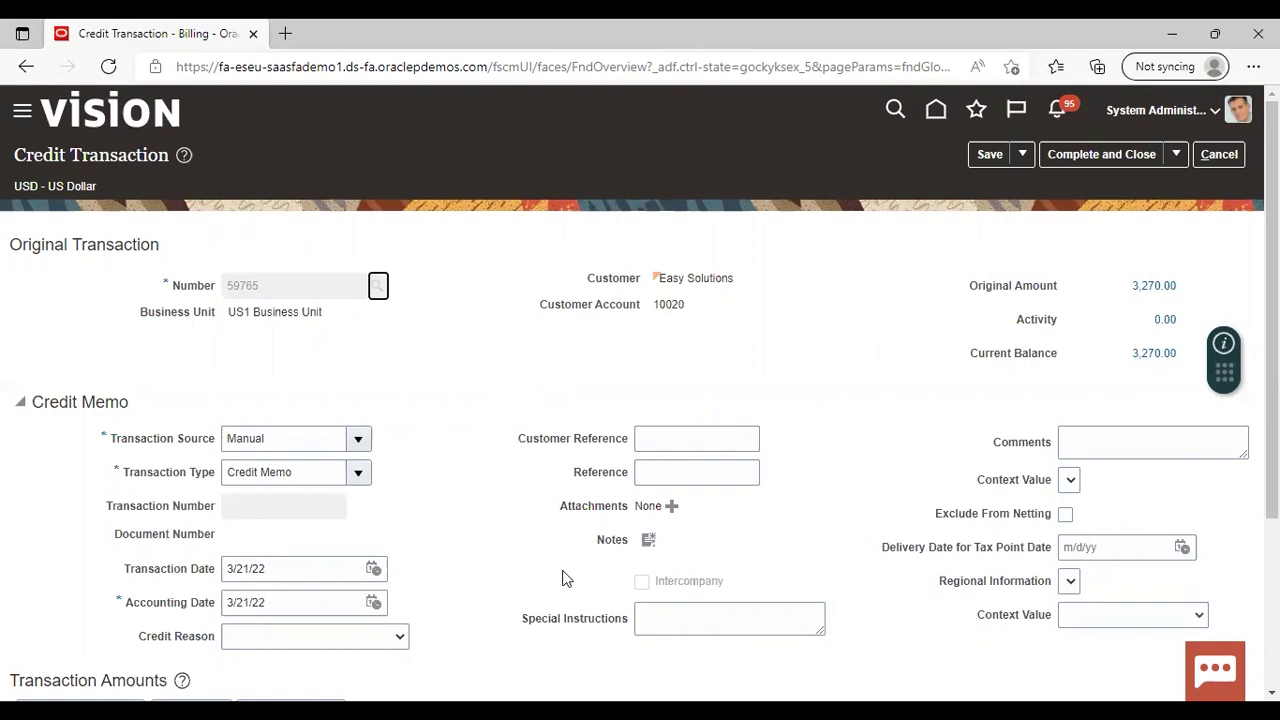
Step: Set the line credit amount to -1,000.00 in the credit memo's transaction amounts
click(1272, 692)
scroll(640, 400, down, 2)
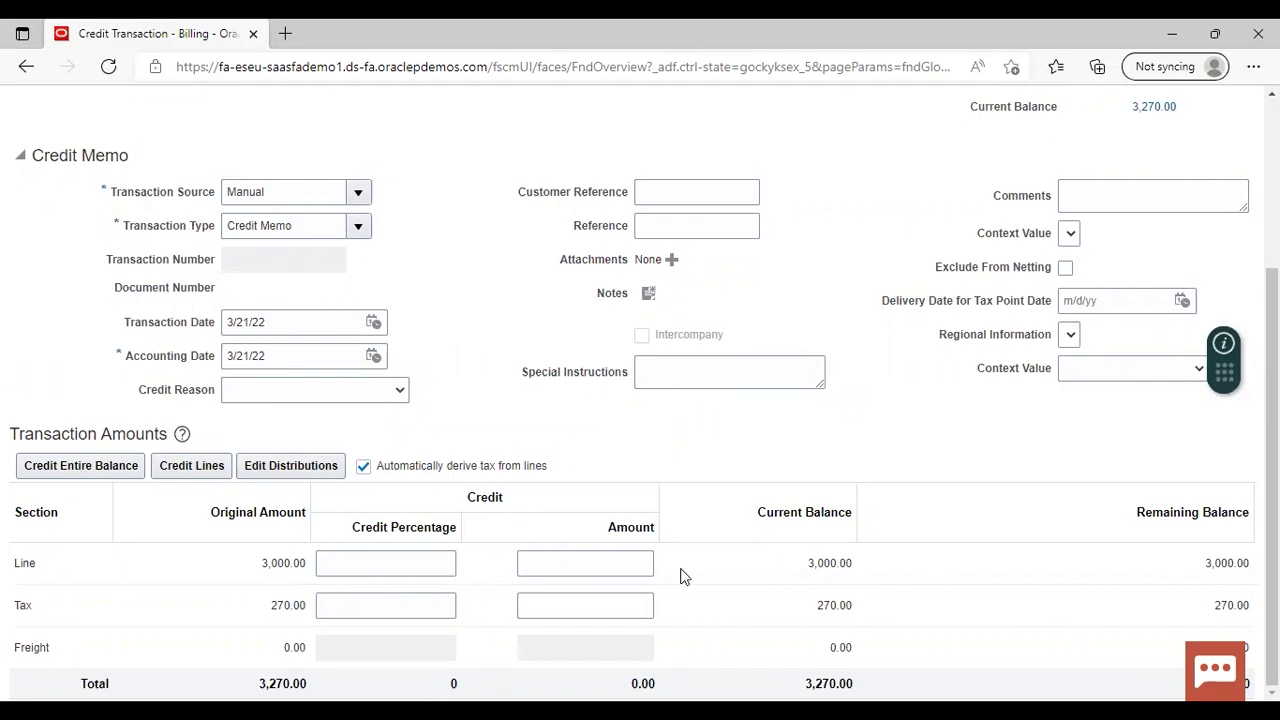
click(626, 568)
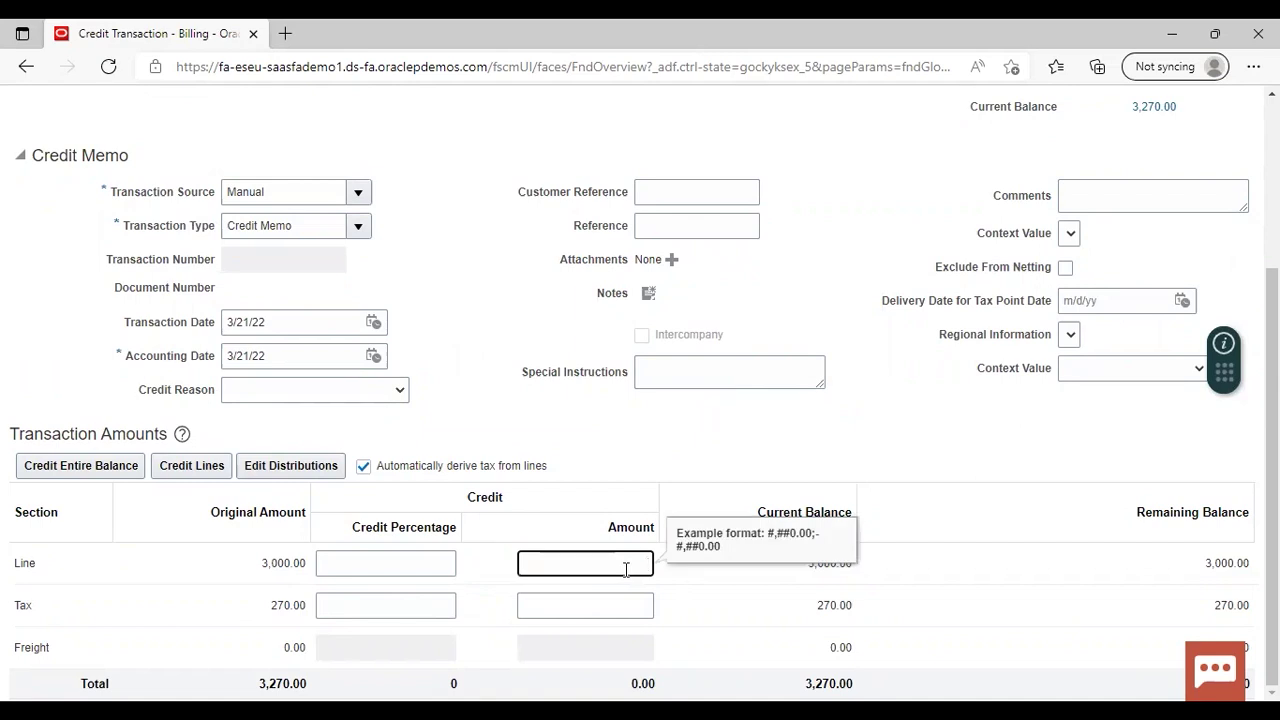
text(100-0)
click(738, 468)
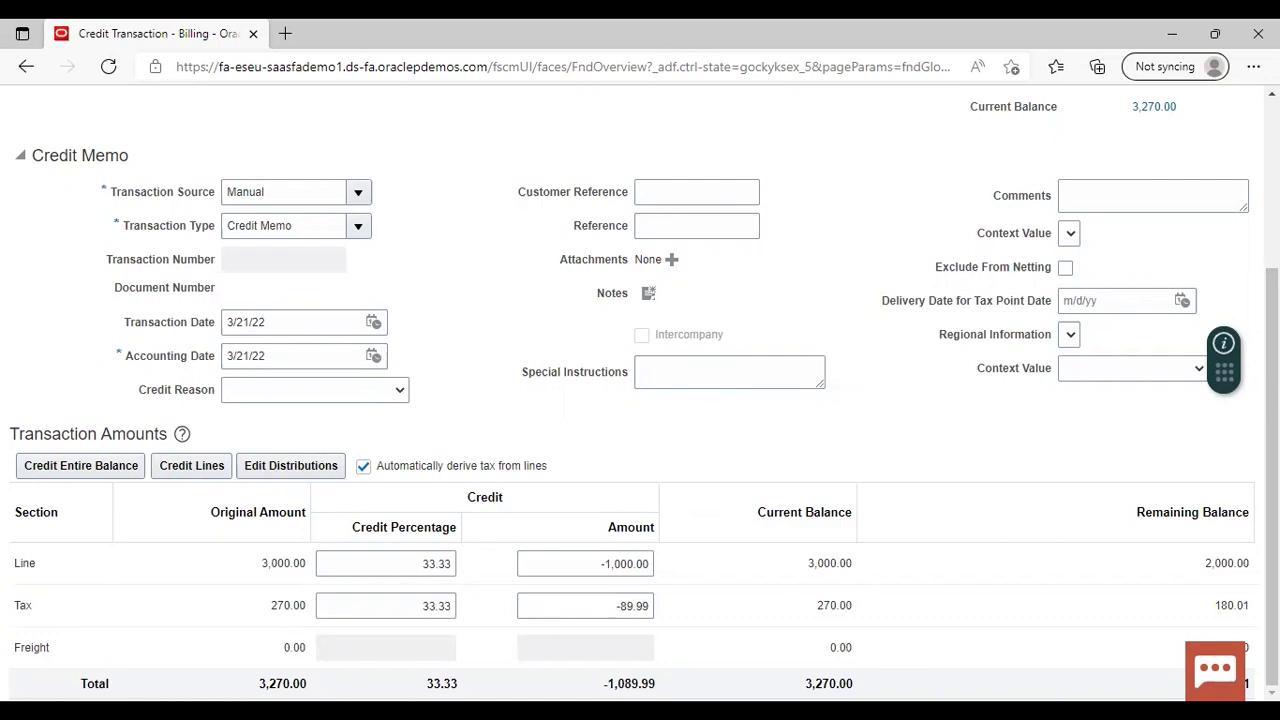
Step: Complete the credit memo against invoice 59765 and open it for review
scroll(640, 393, up, 3)
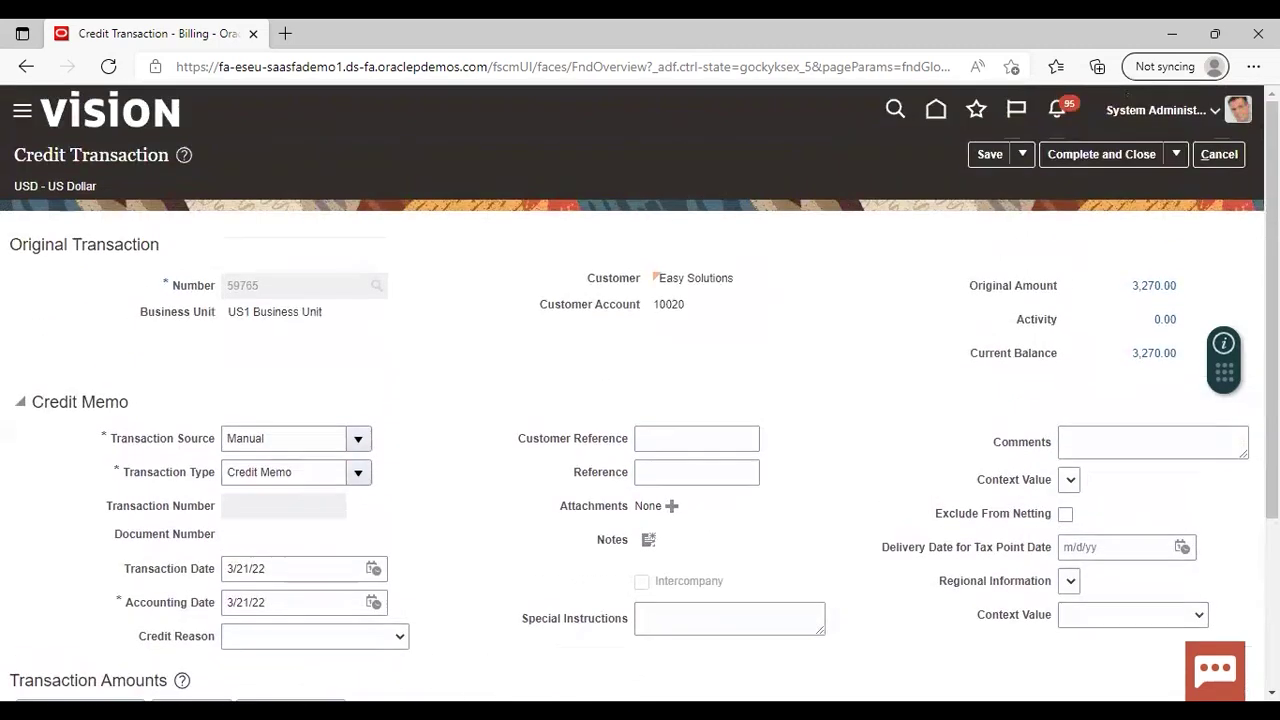
click(1177, 152)
click(1120, 178)
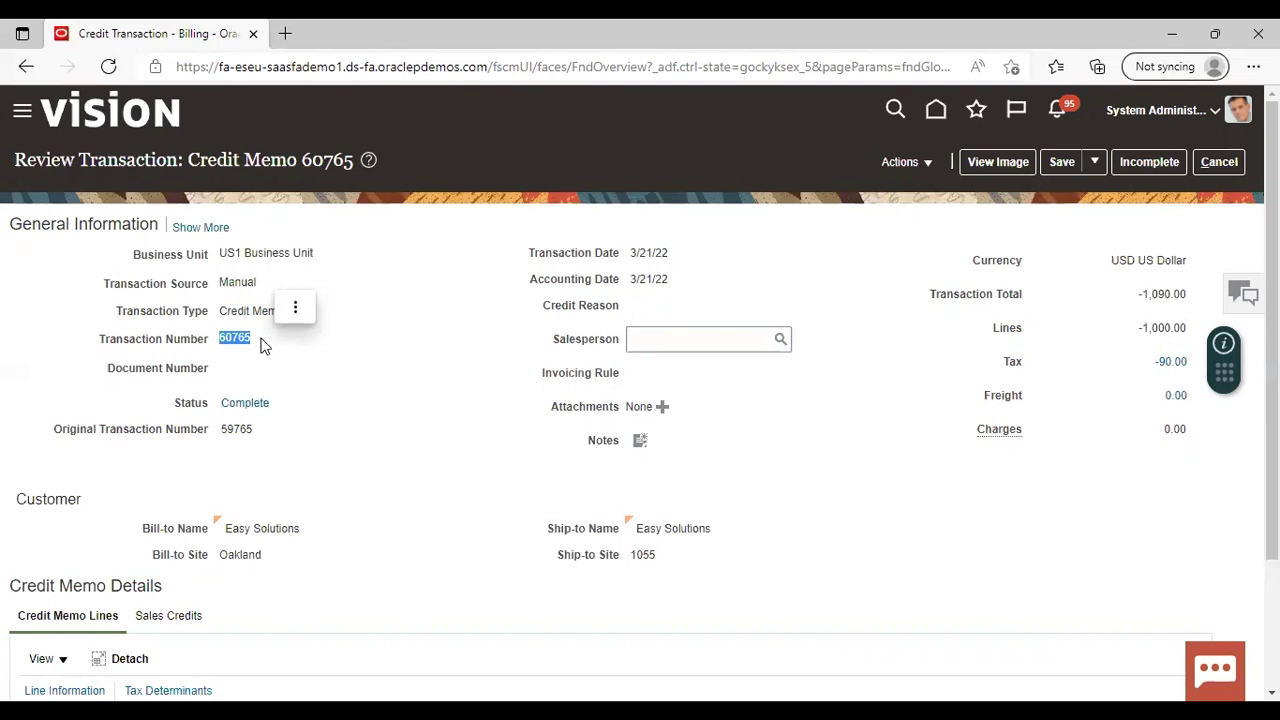
Step: Leave the credit memo's review page without saving and return to Billing
click(410, 415)
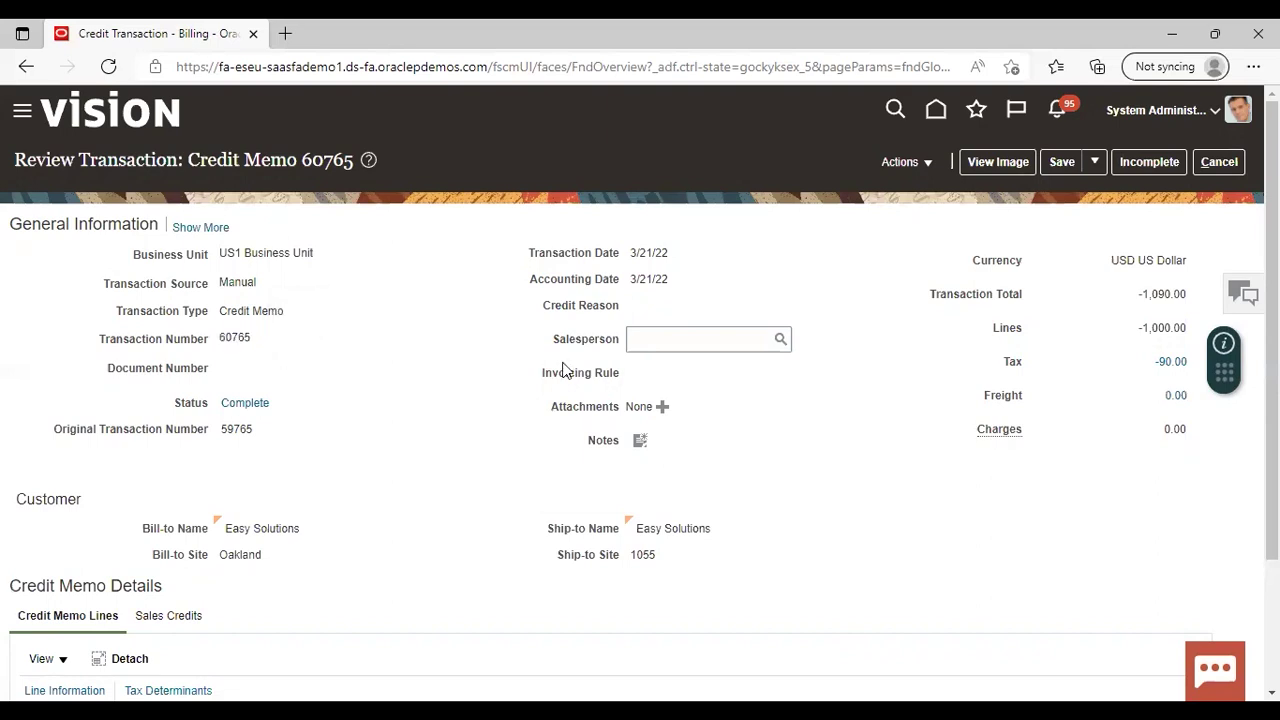
click(1205, 163)
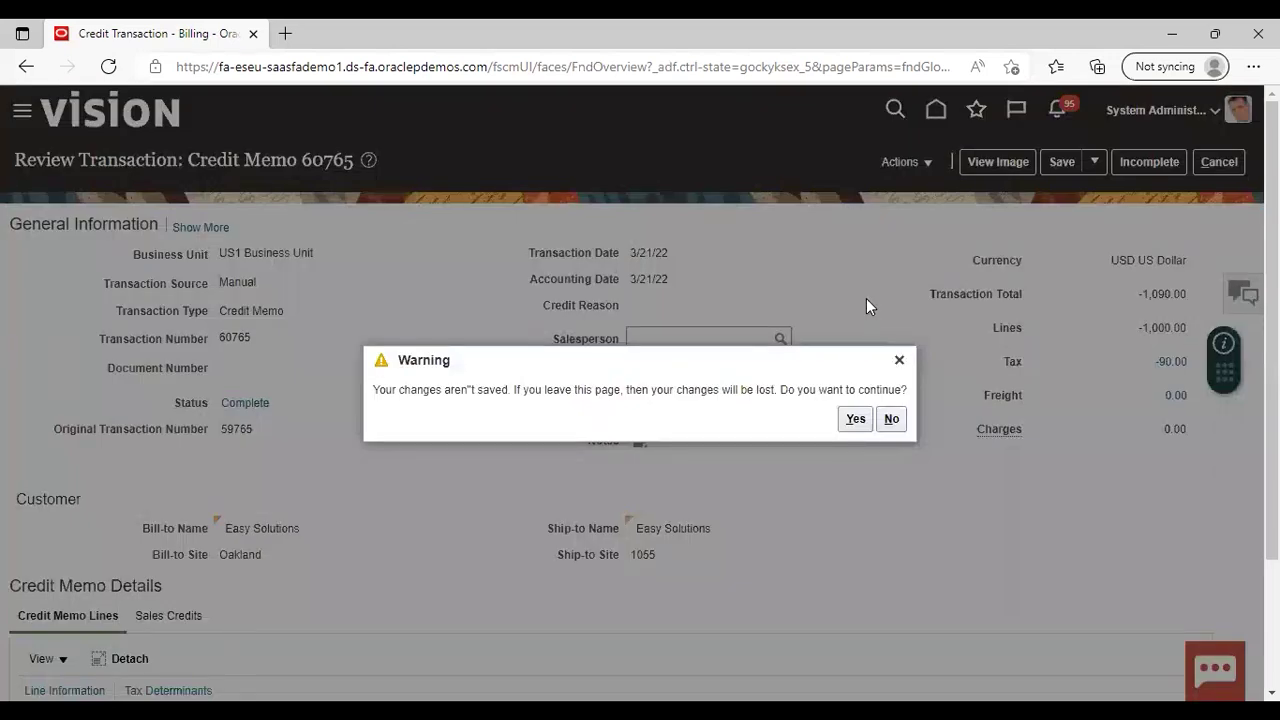
click(855, 419)
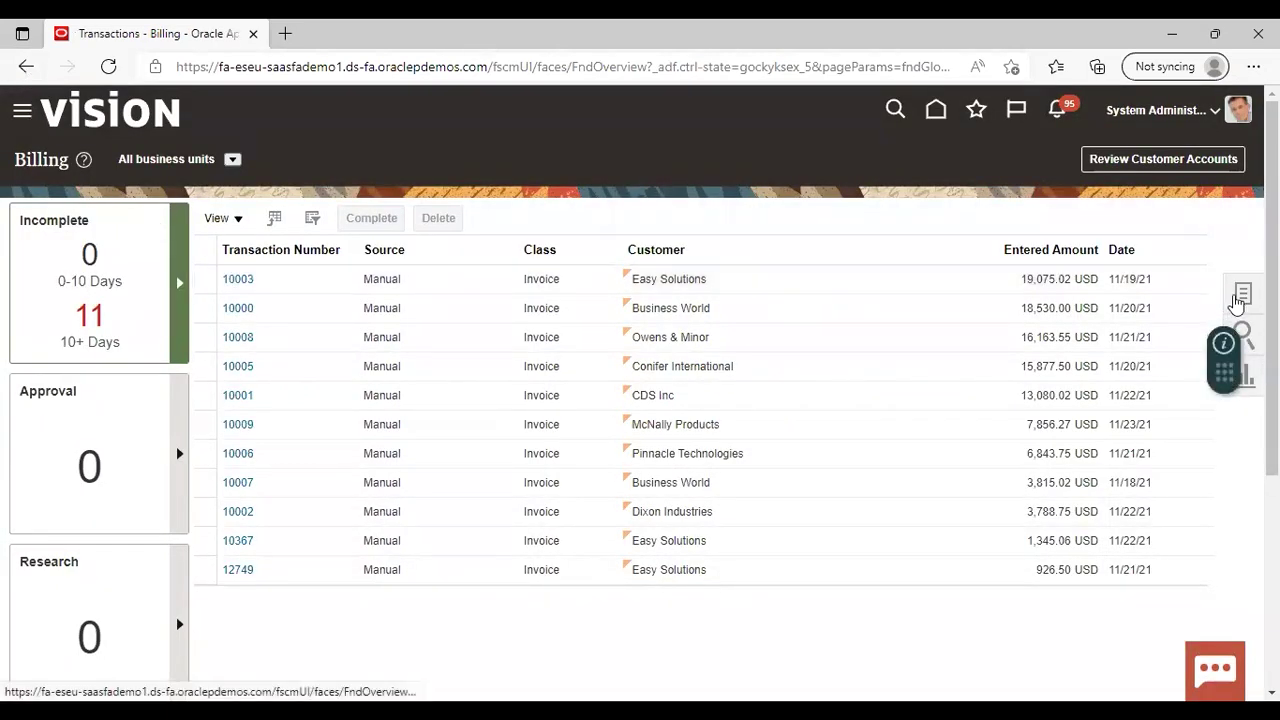
Step: Search Manage Transactions for invoice 59765 and open it for review
click(1237, 300)
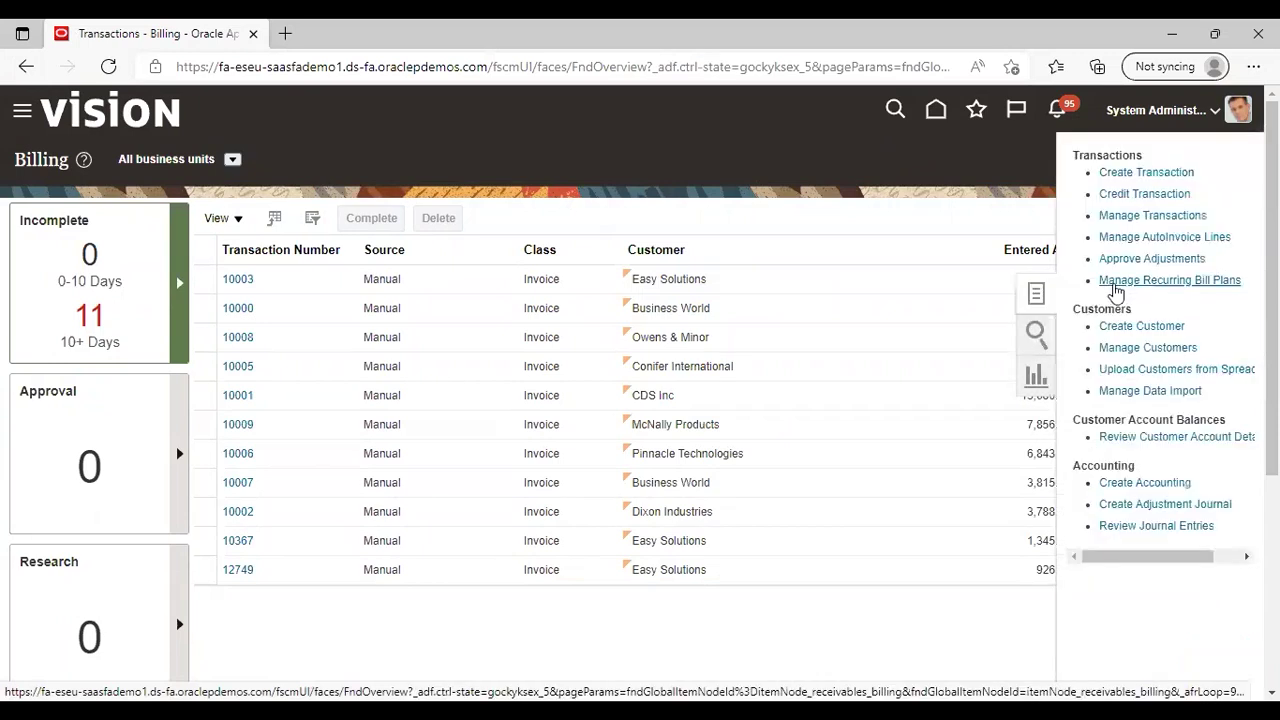
click(1113, 218)
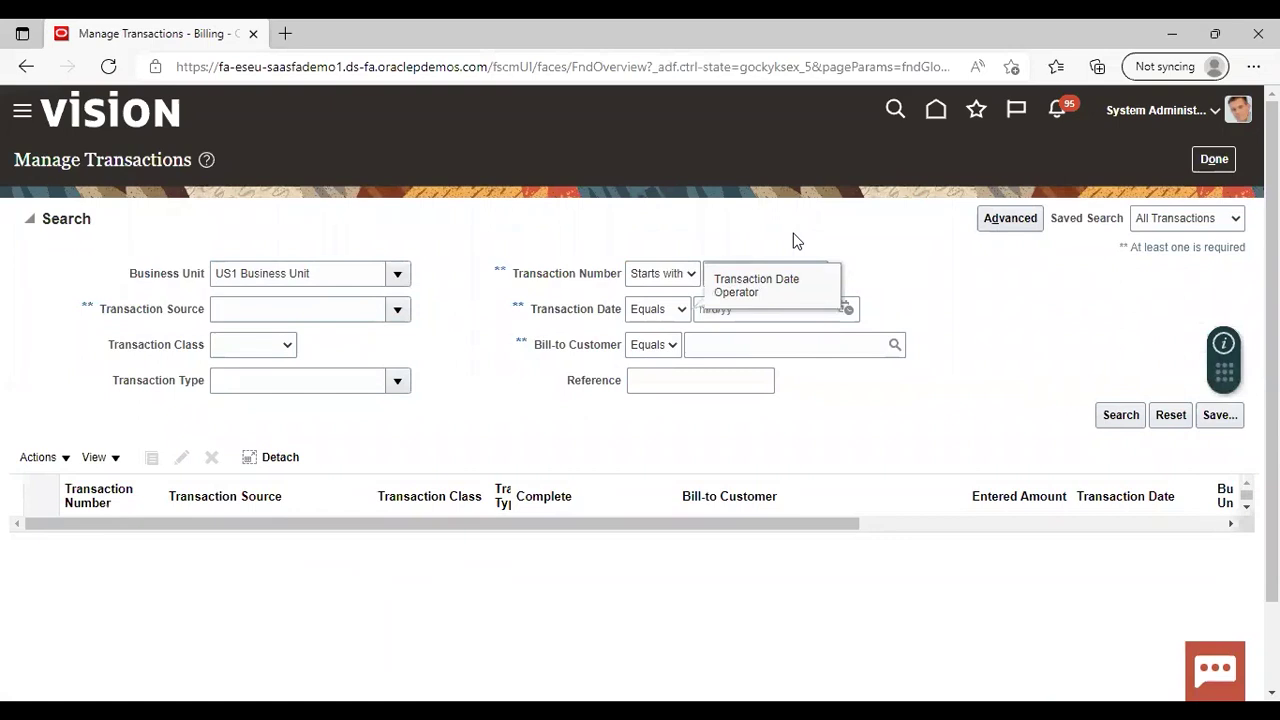
click(735, 273)
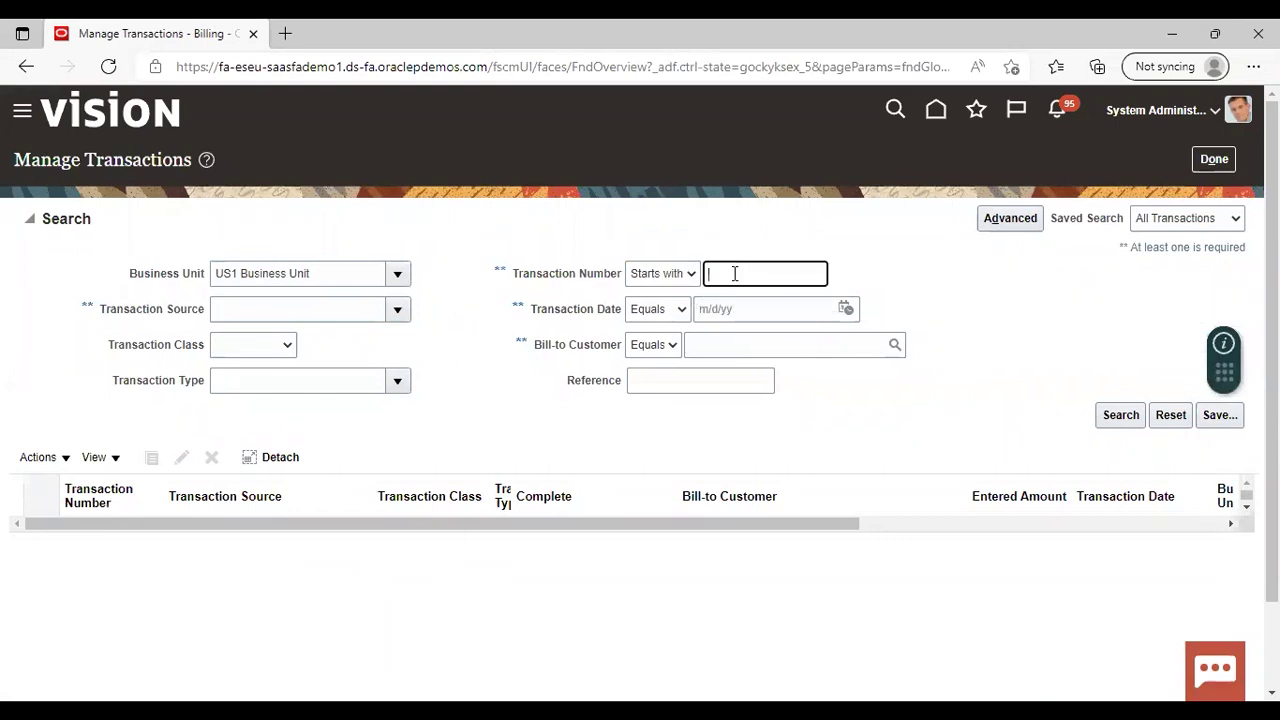
text(597)
text(68)
key(Return)
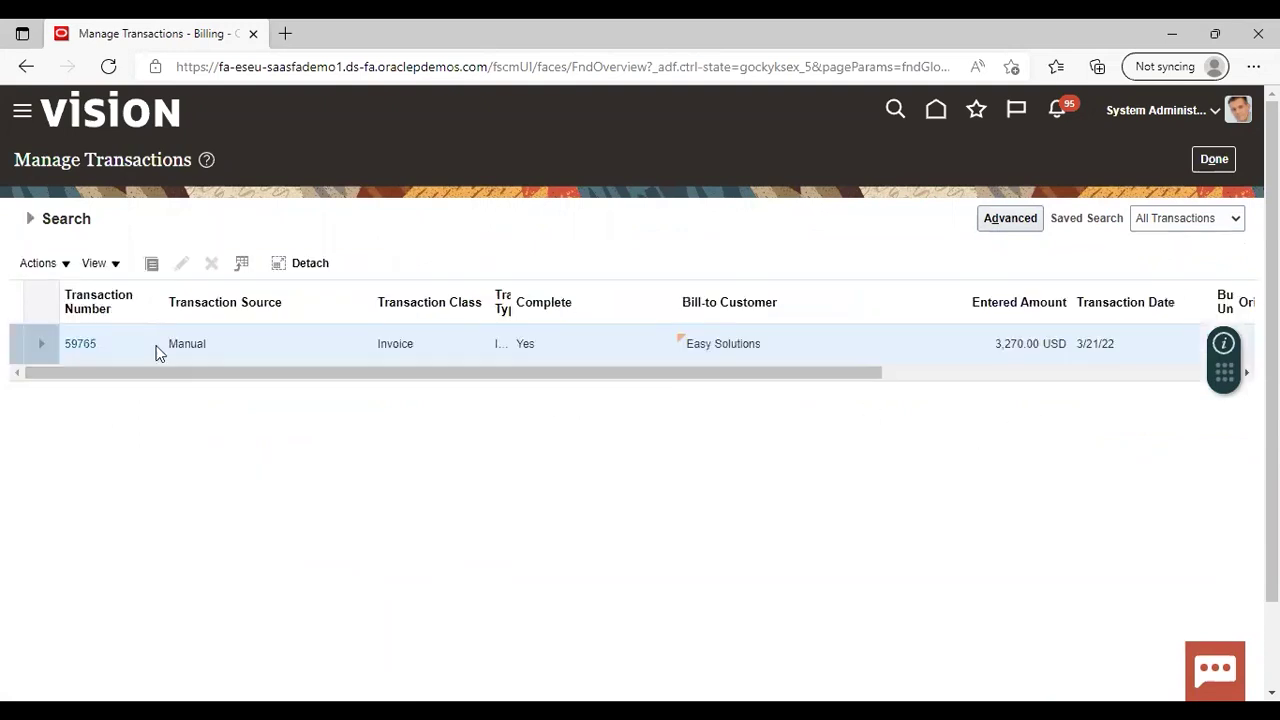
click(72, 345)
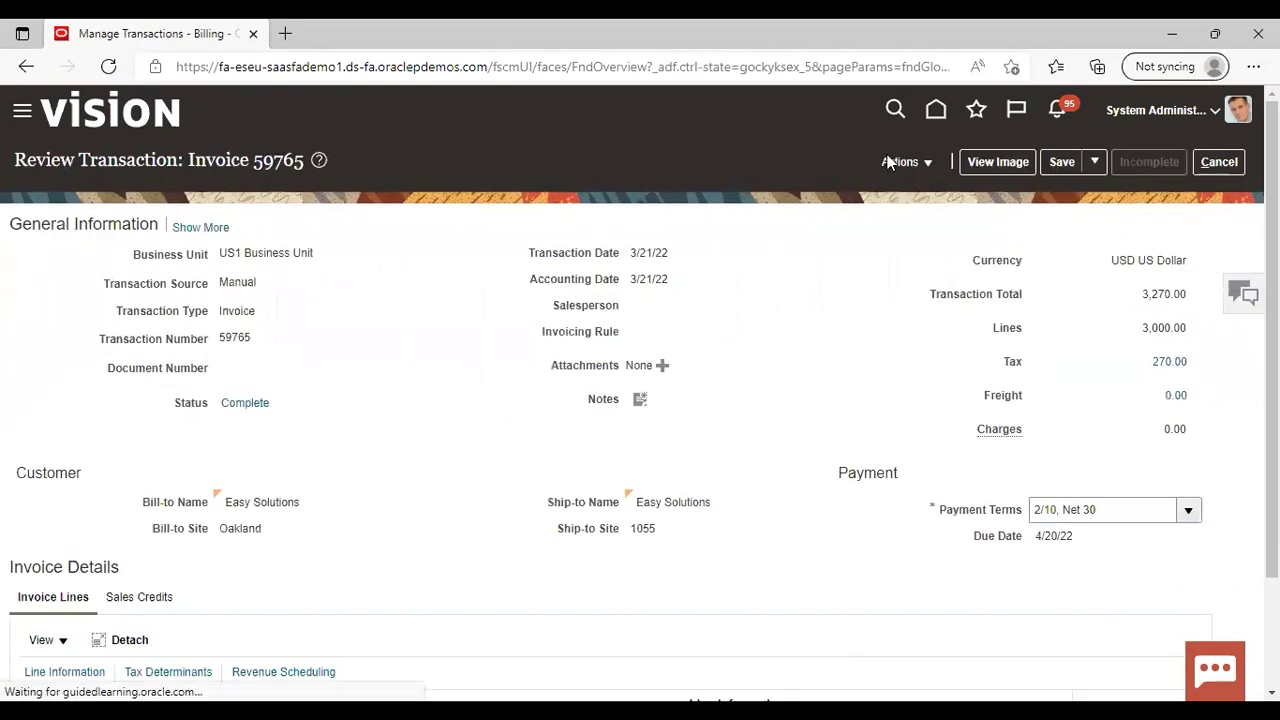
Step: Examine the balance details of invoice 59765, then leave its review page without saving
click(888, 162)
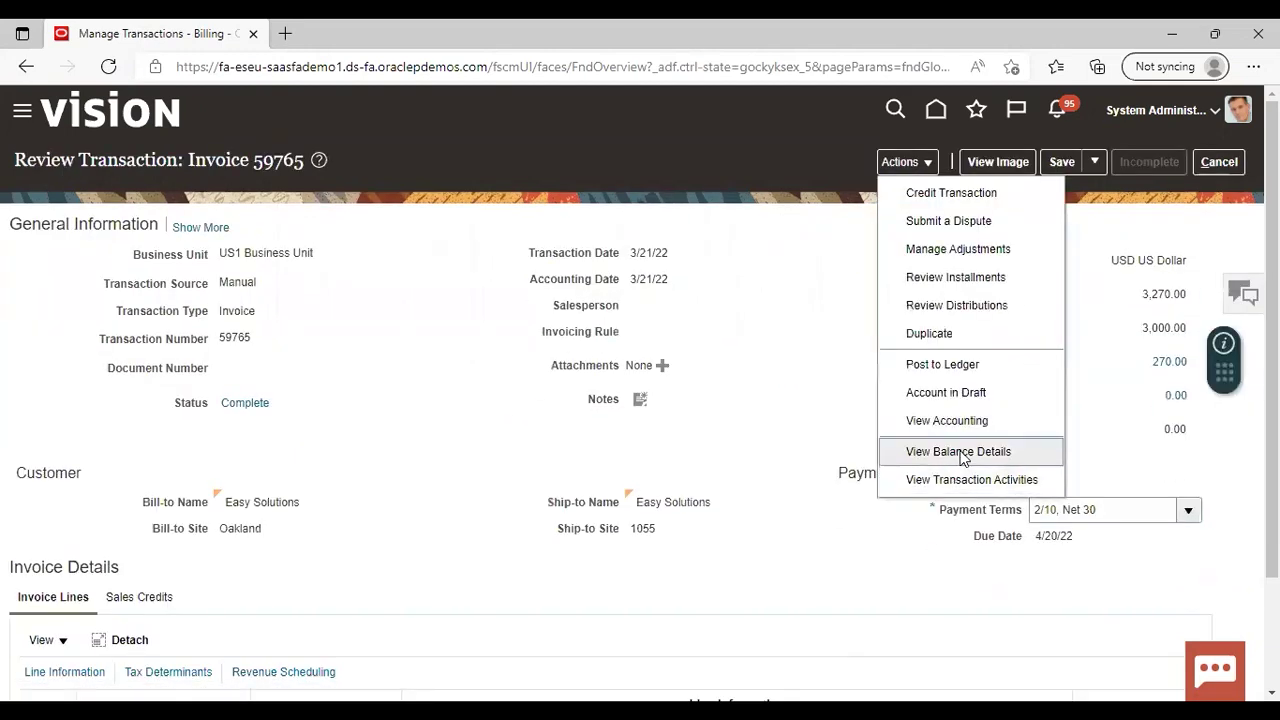
click(962, 452)
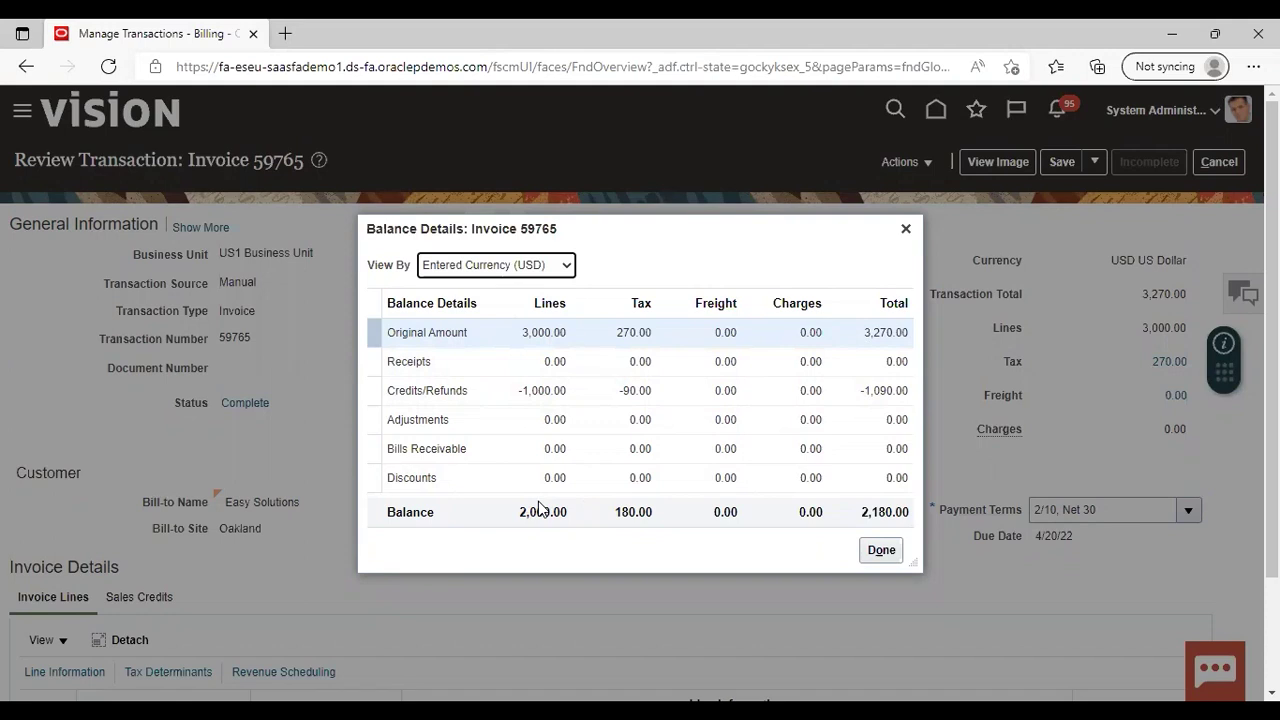
click(879, 551)
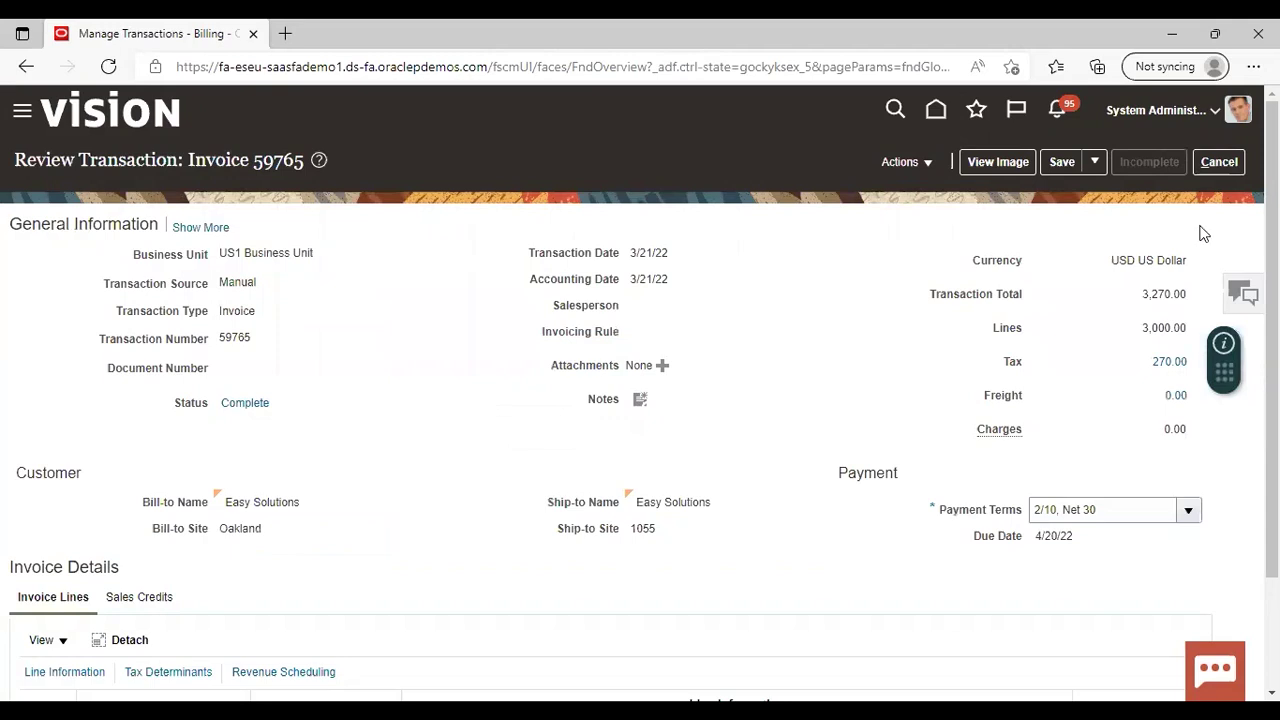
click(1209, 172)
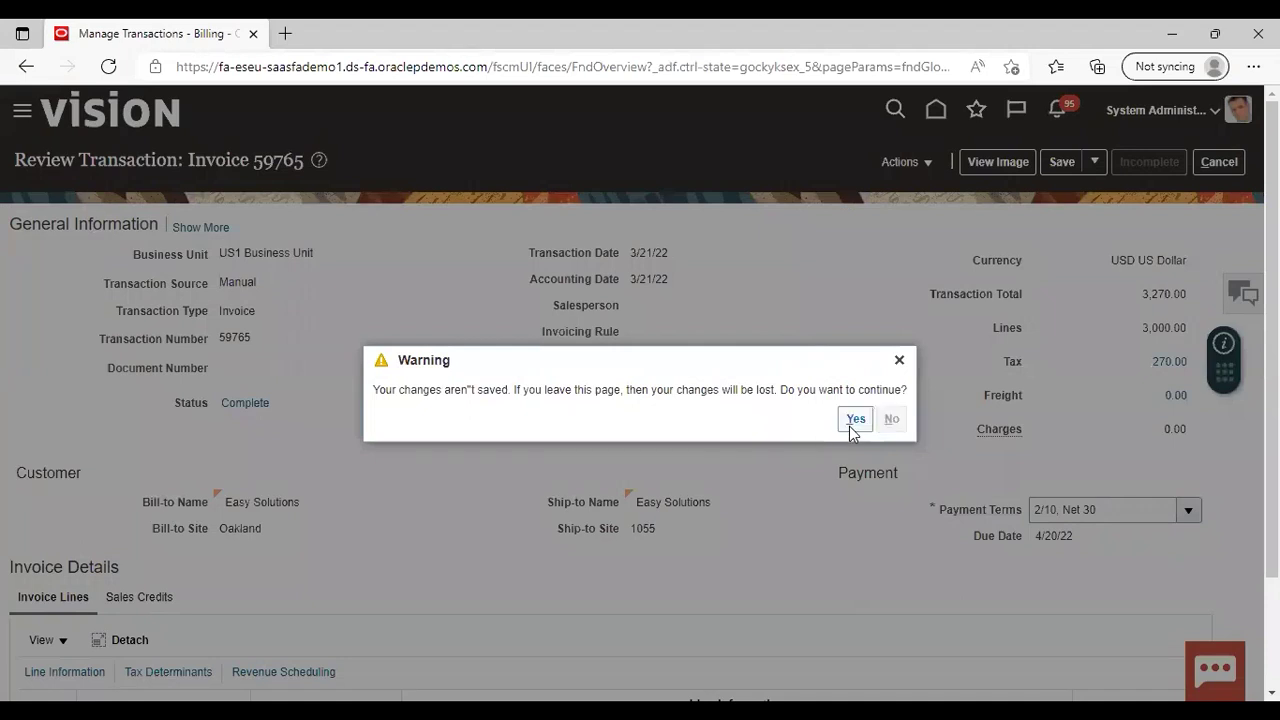
click(855, 420)
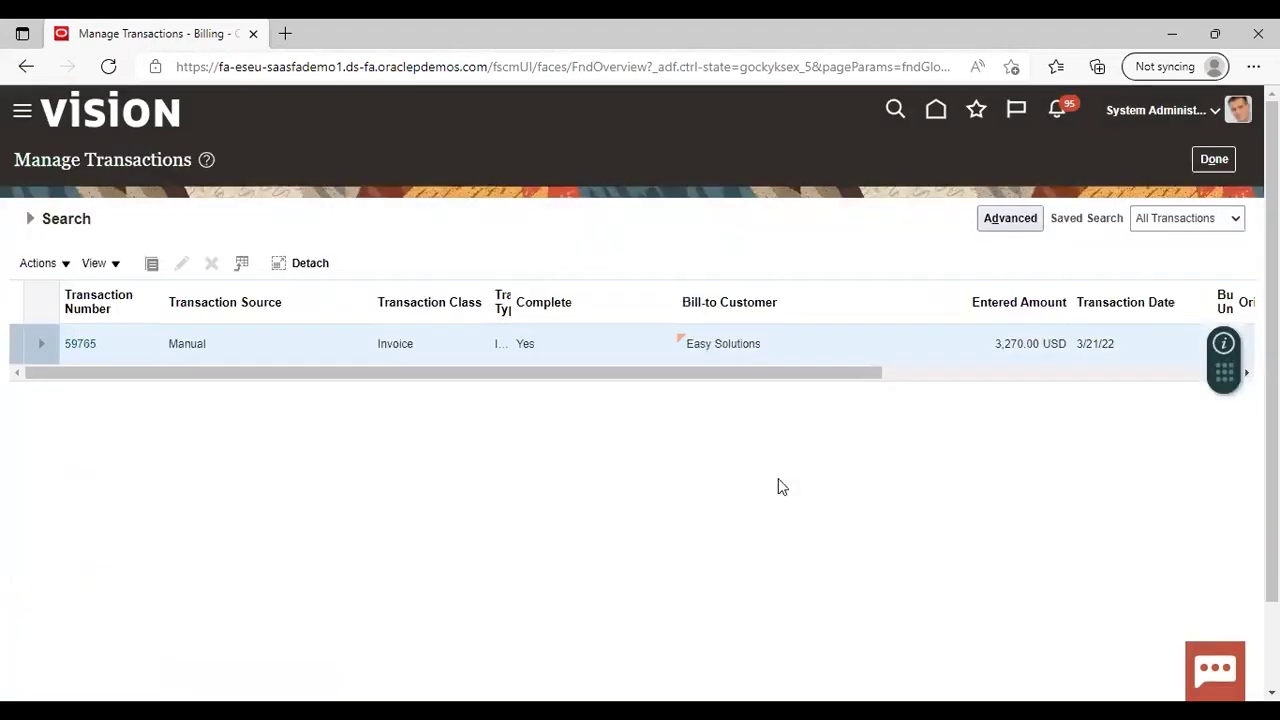
Step: Leave Manage Transactions and start a new receipt in Accounts Receivable
click(1216, 160)
click(22, 112)
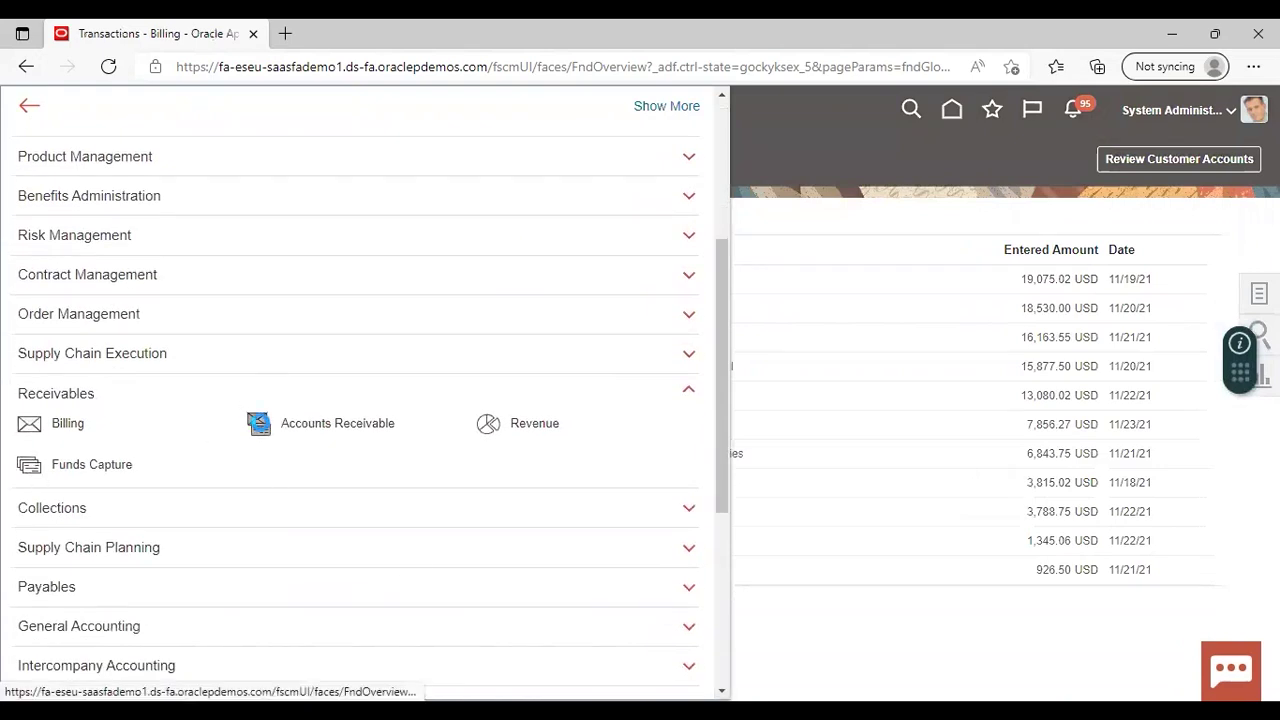
click(262, 428)
click(1242, 292)
click(1121, 172)
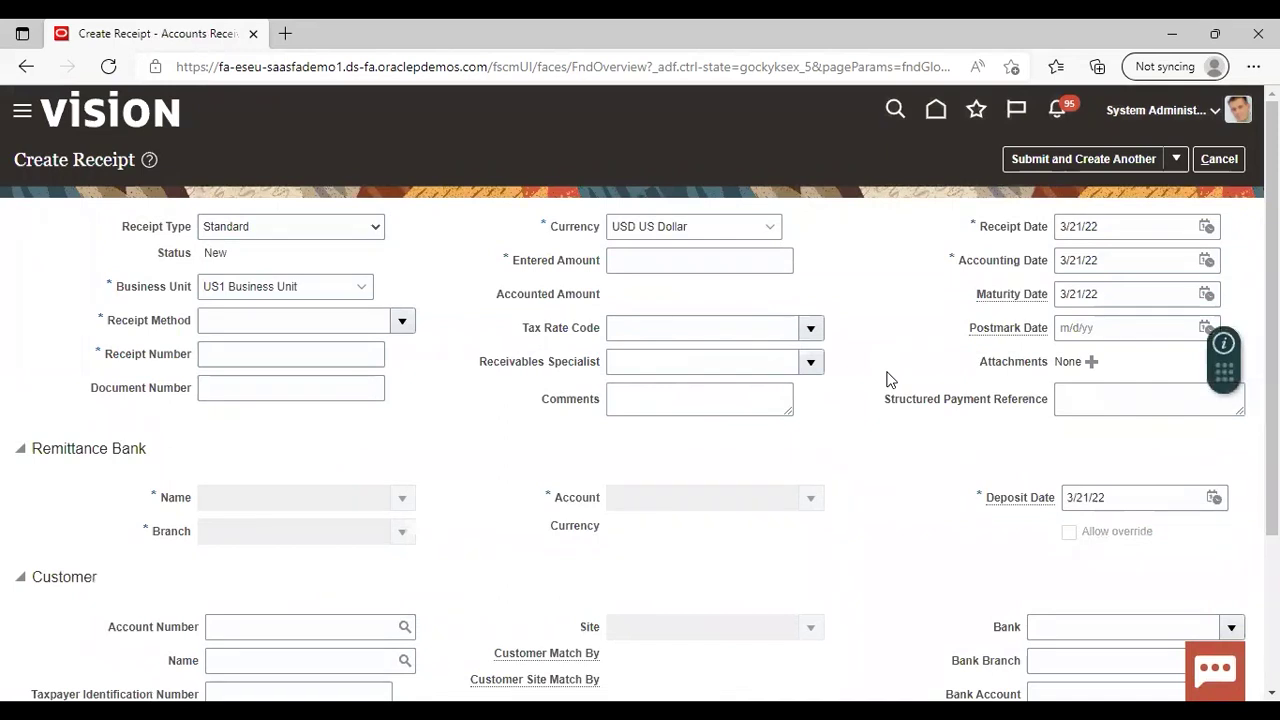
Step: Set the receipt method to BBC check, the receipt number to 2222 and the entered amount to 2,000.00 USD
click(362, 319)
click(401, 320)
click(401, 320)
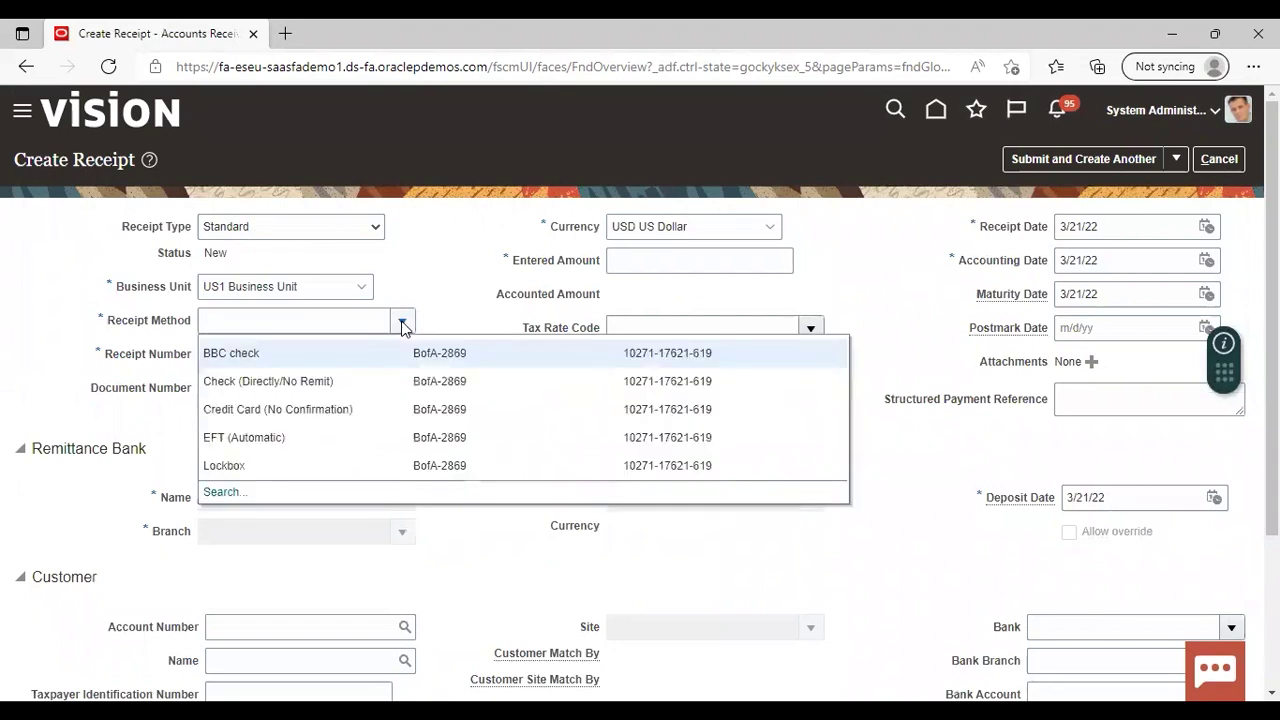
click(336, 354)
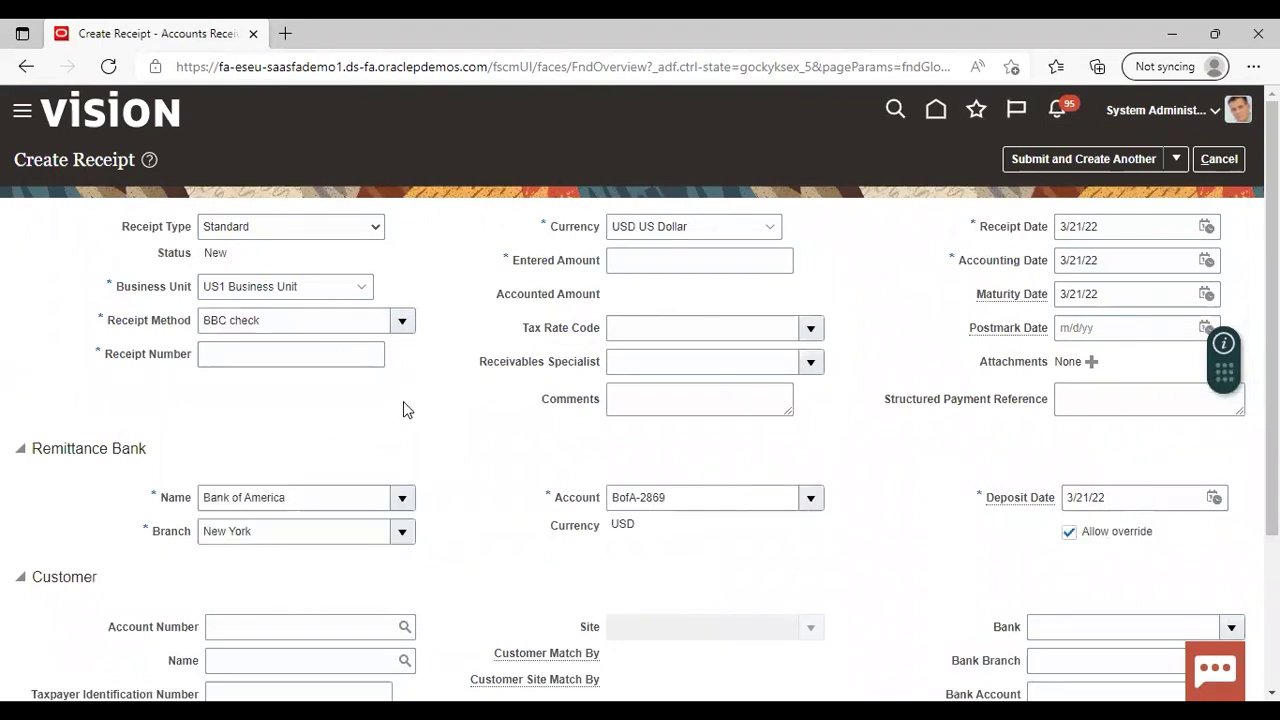
click(336, 346)
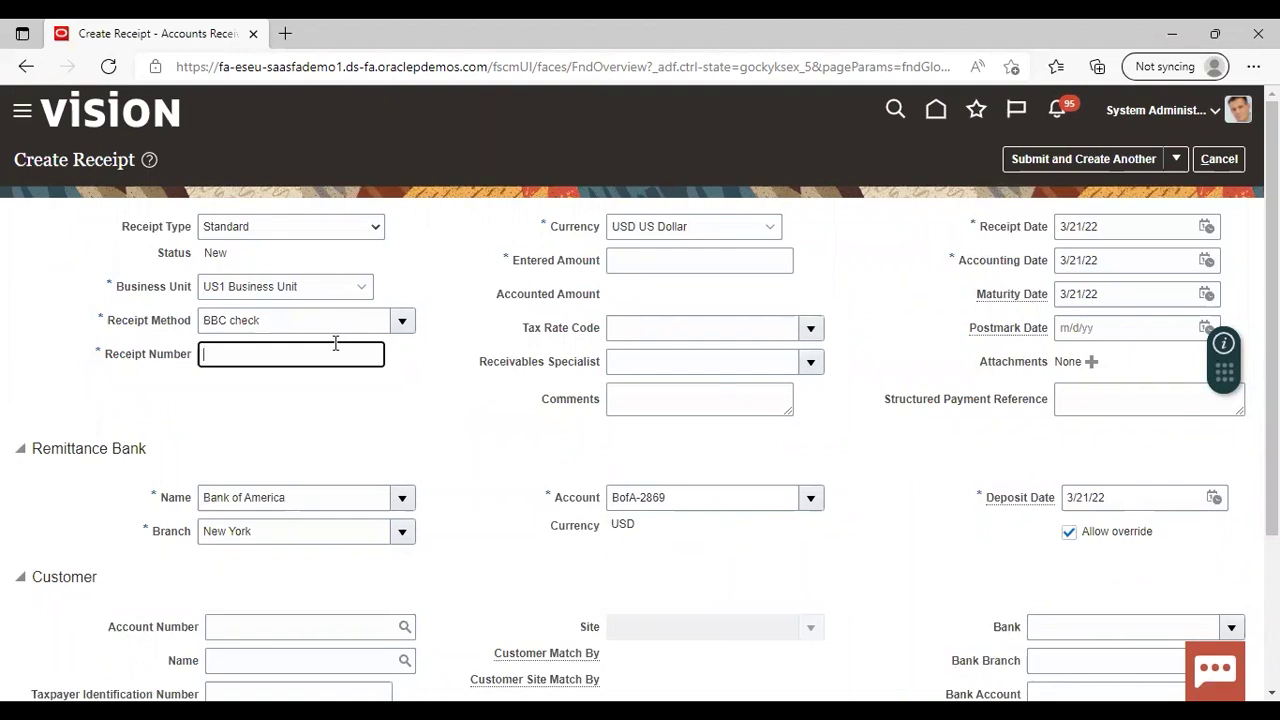
text(2222)
click(453, 386)
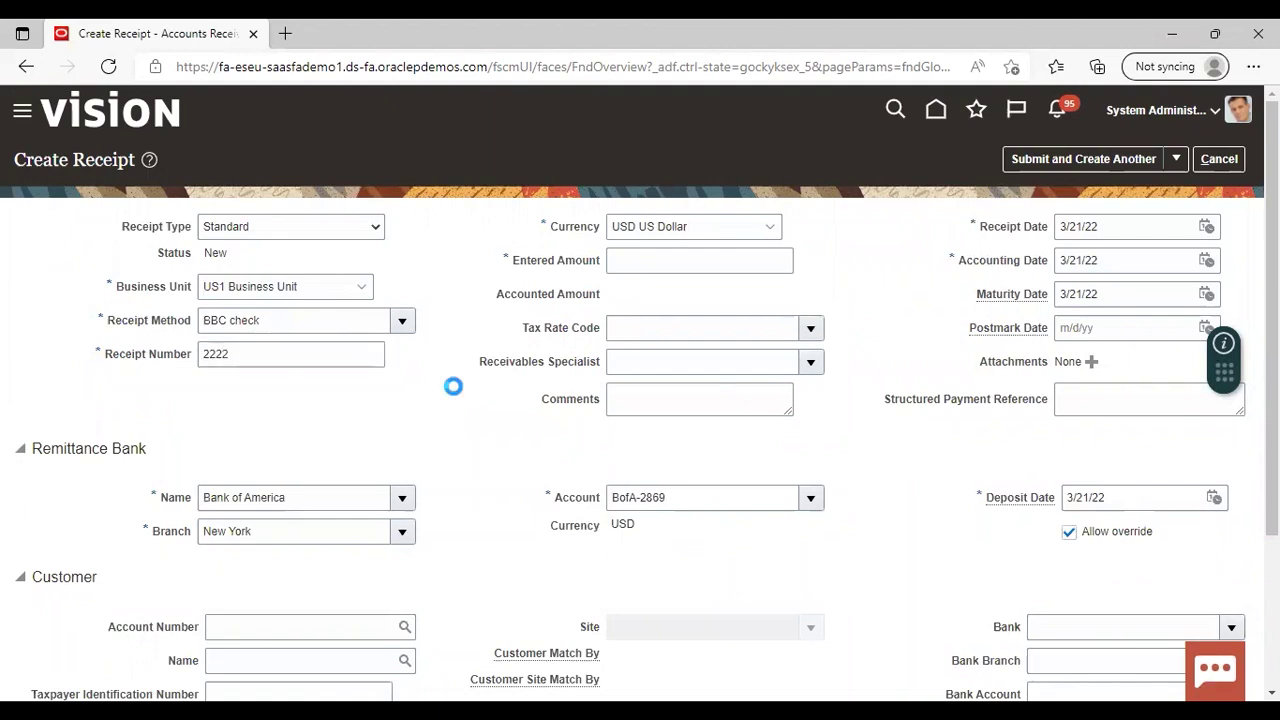
click(701, 258)
text(2000)
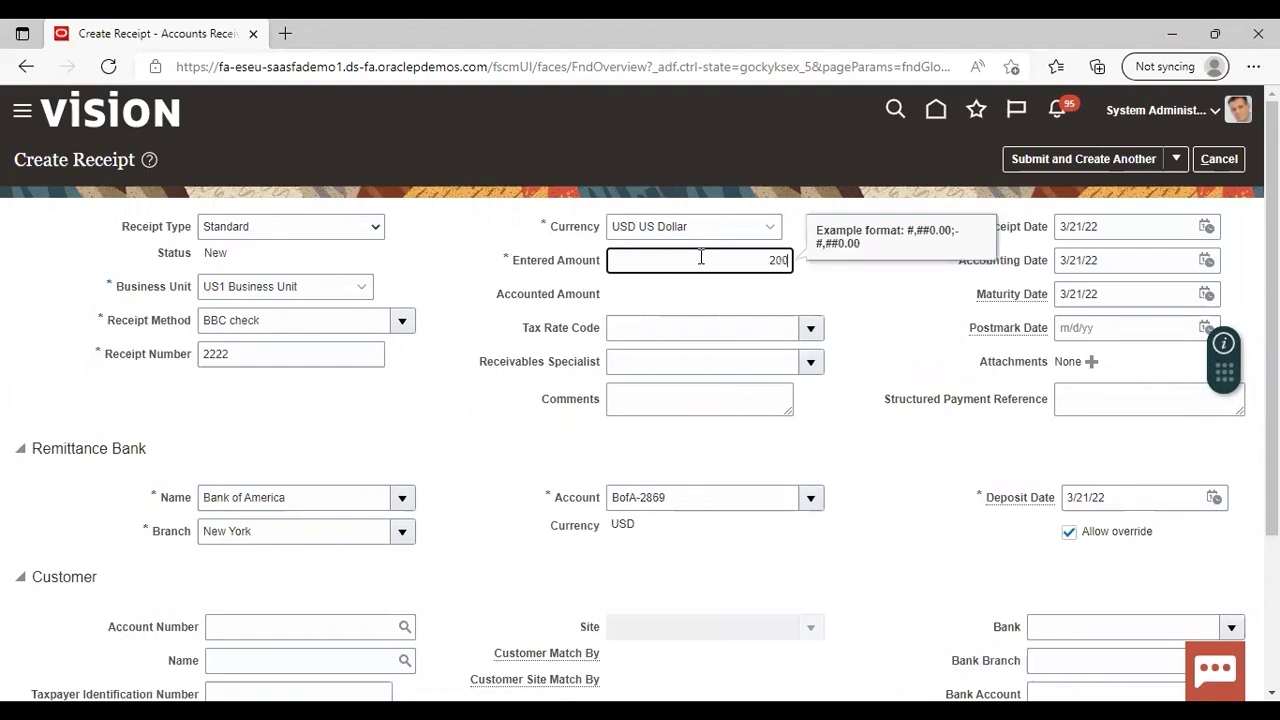
click(505, 413)
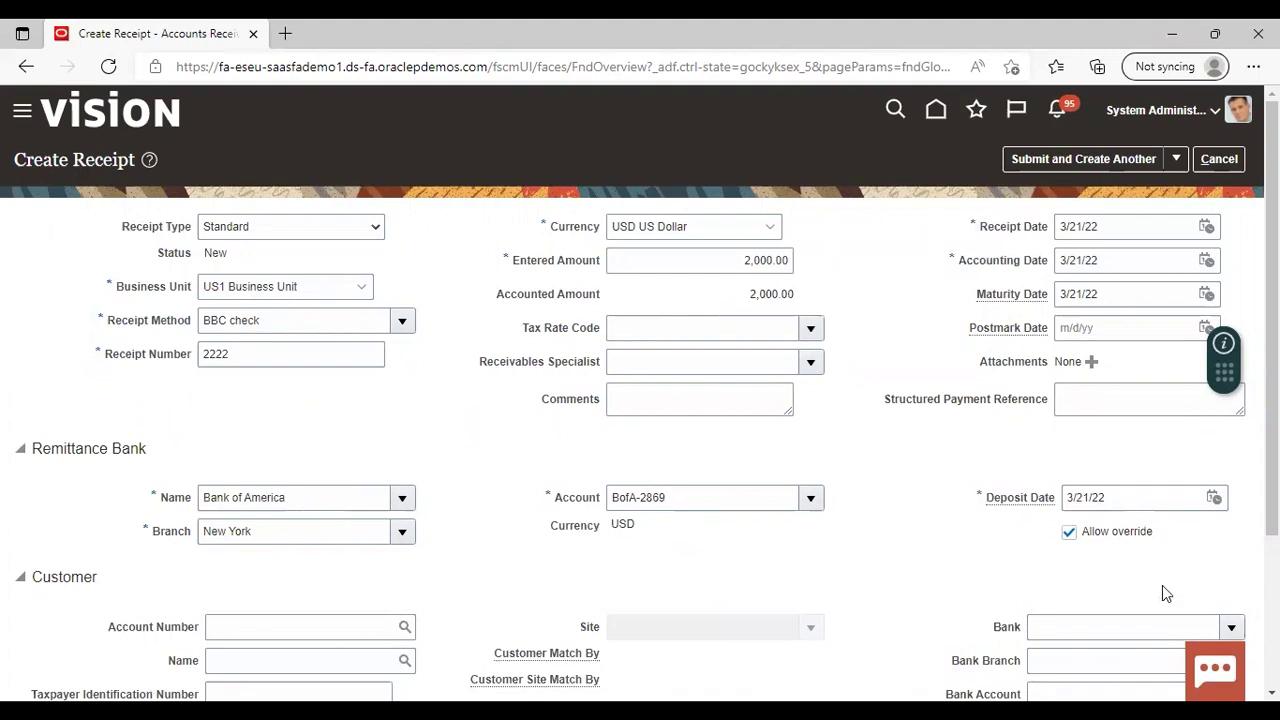
Step: Find the customer account by the name "easy", assign Easy Solutions to the receipt and choose the Oakland site
scroll(946, 571, down, 2)
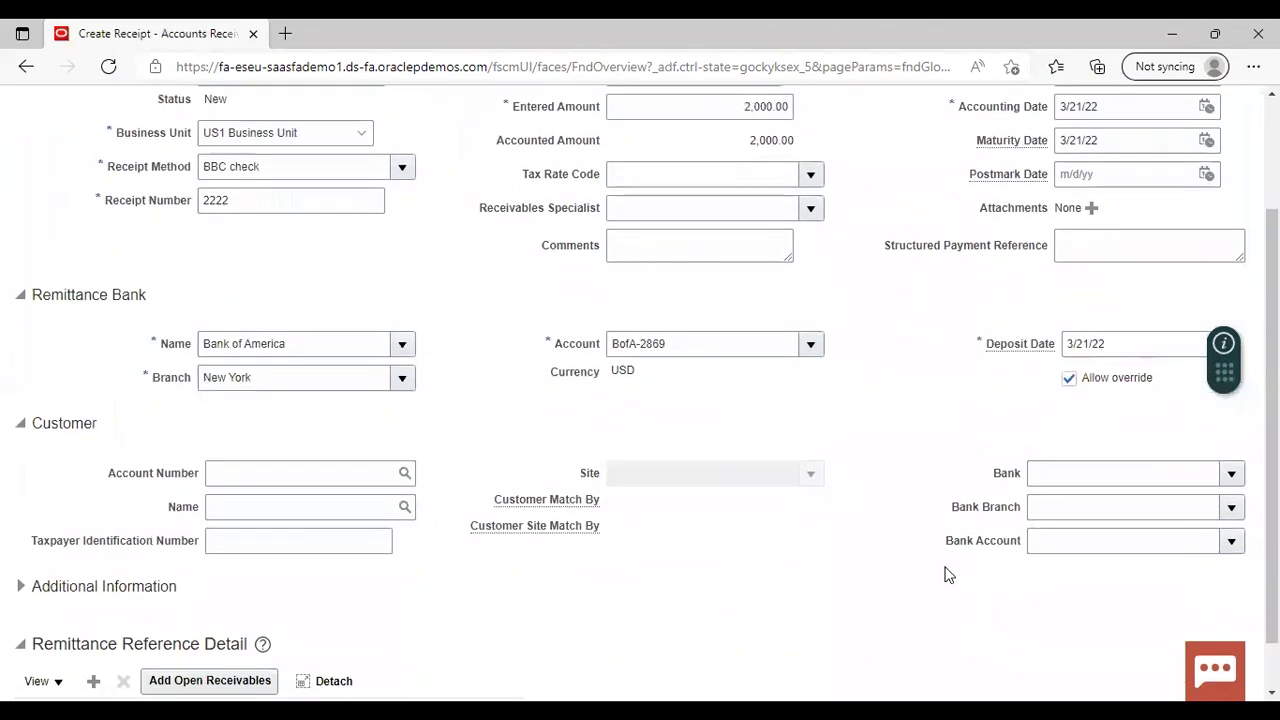
click(403, 477)
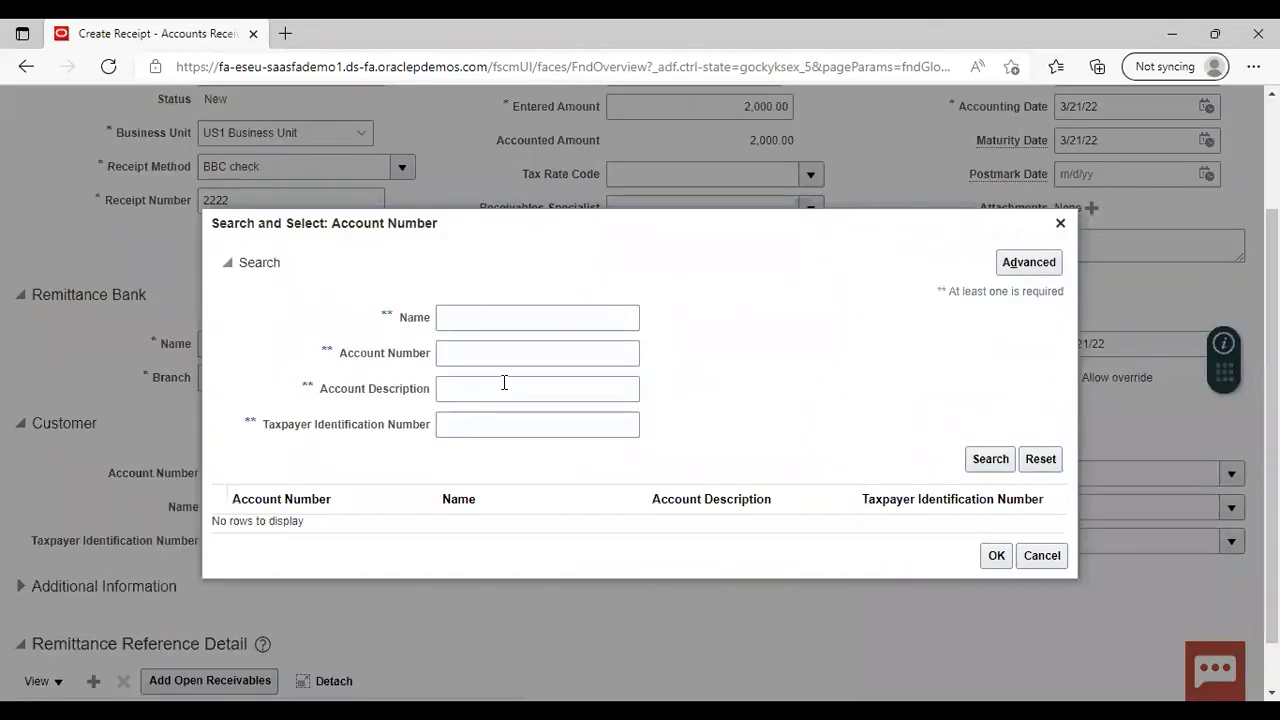
click(564, 318)
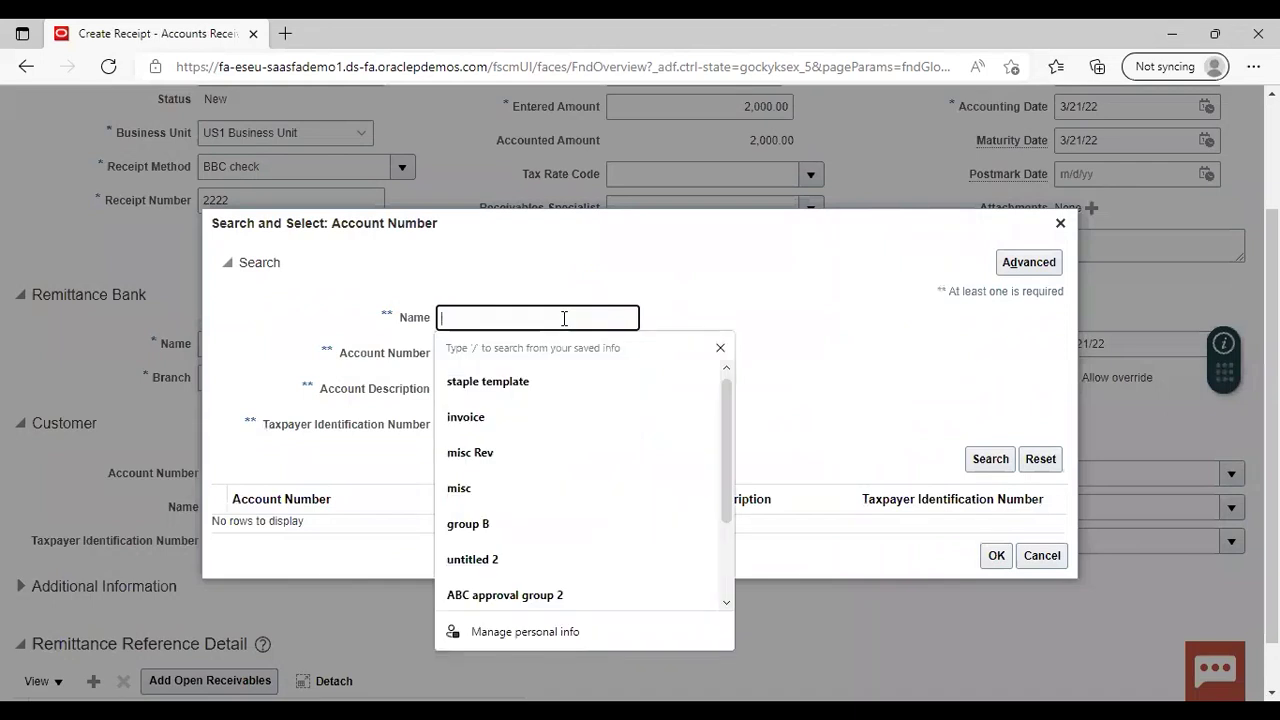
text(easy)
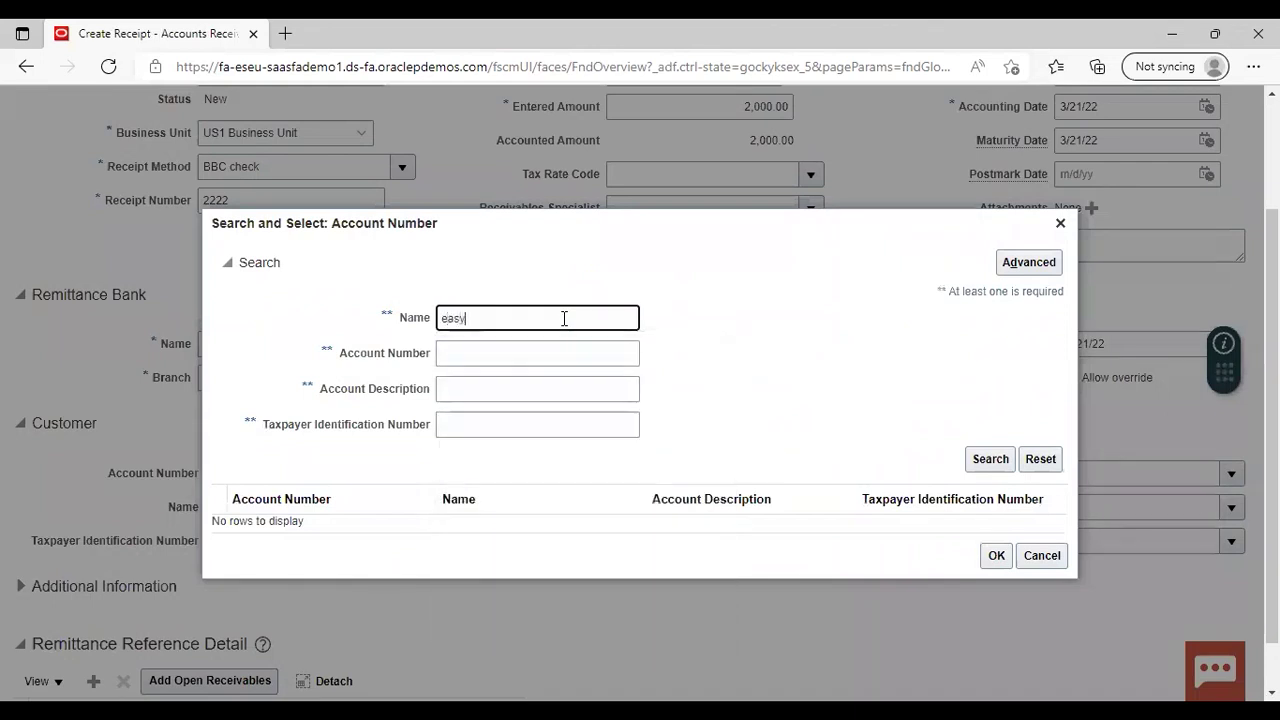
key(Return)
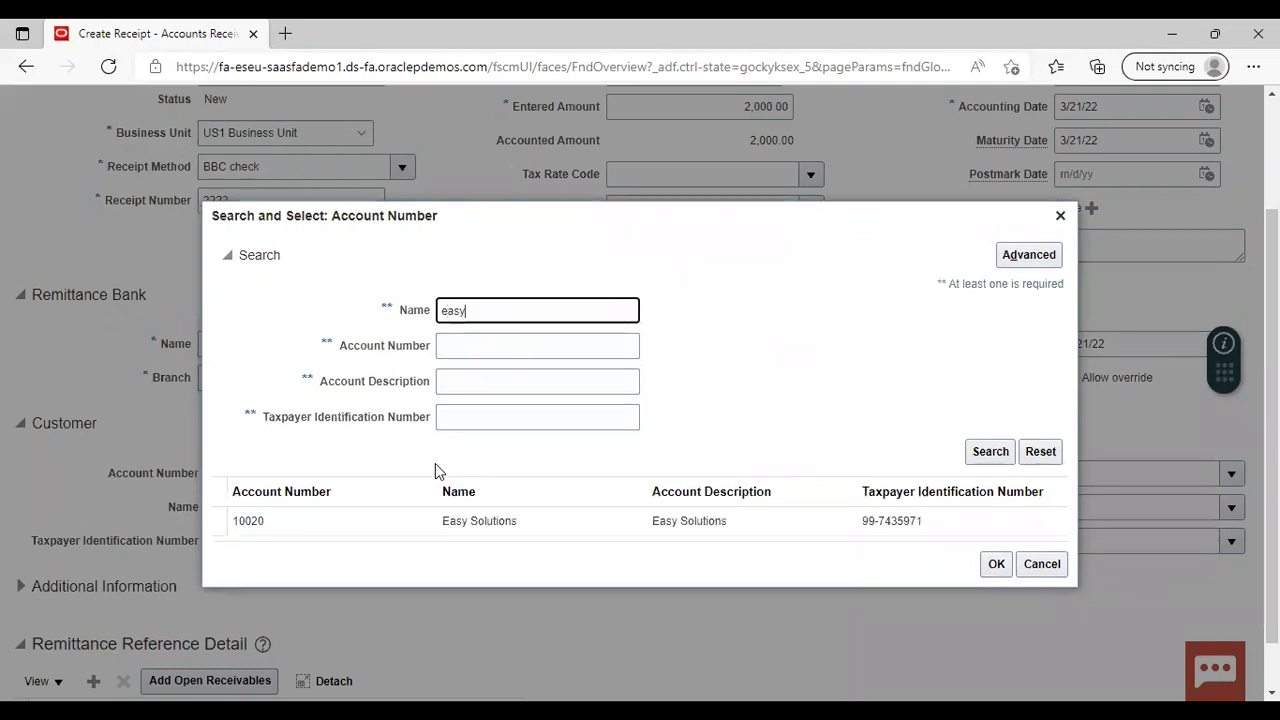
click(403, 521)
click(996, 564)
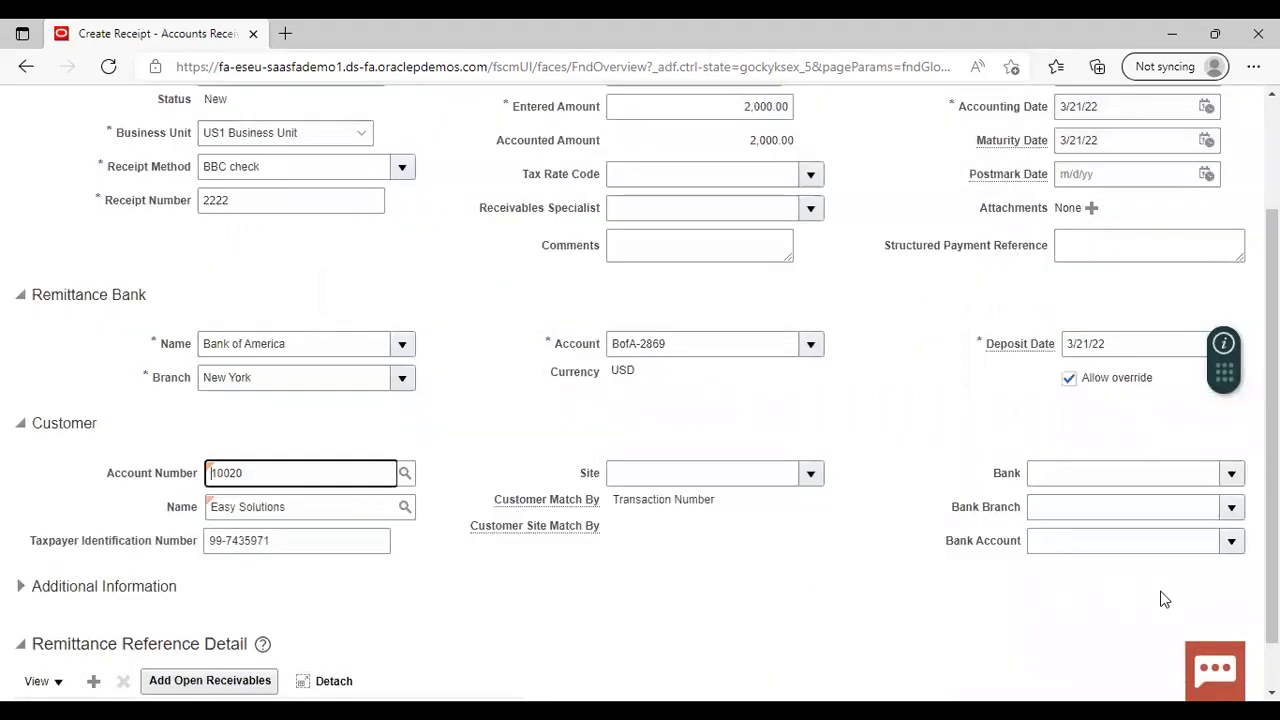
click(813, 482)
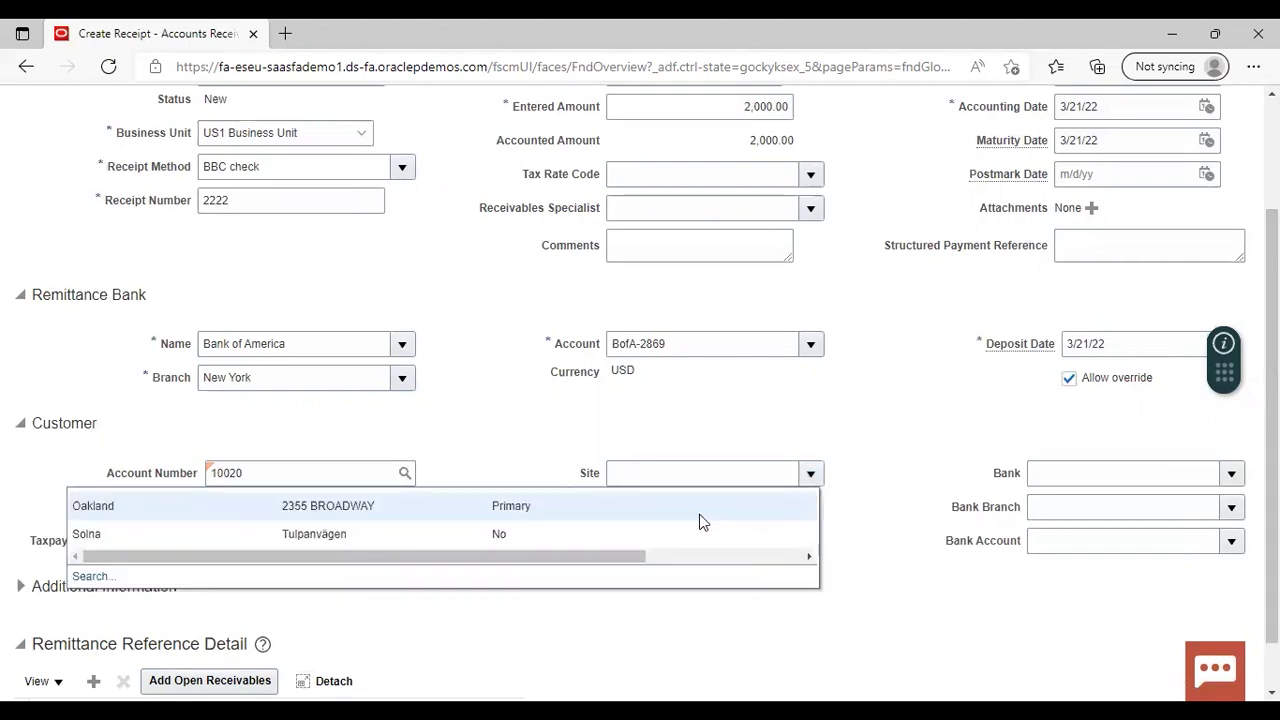
click(700, 515)
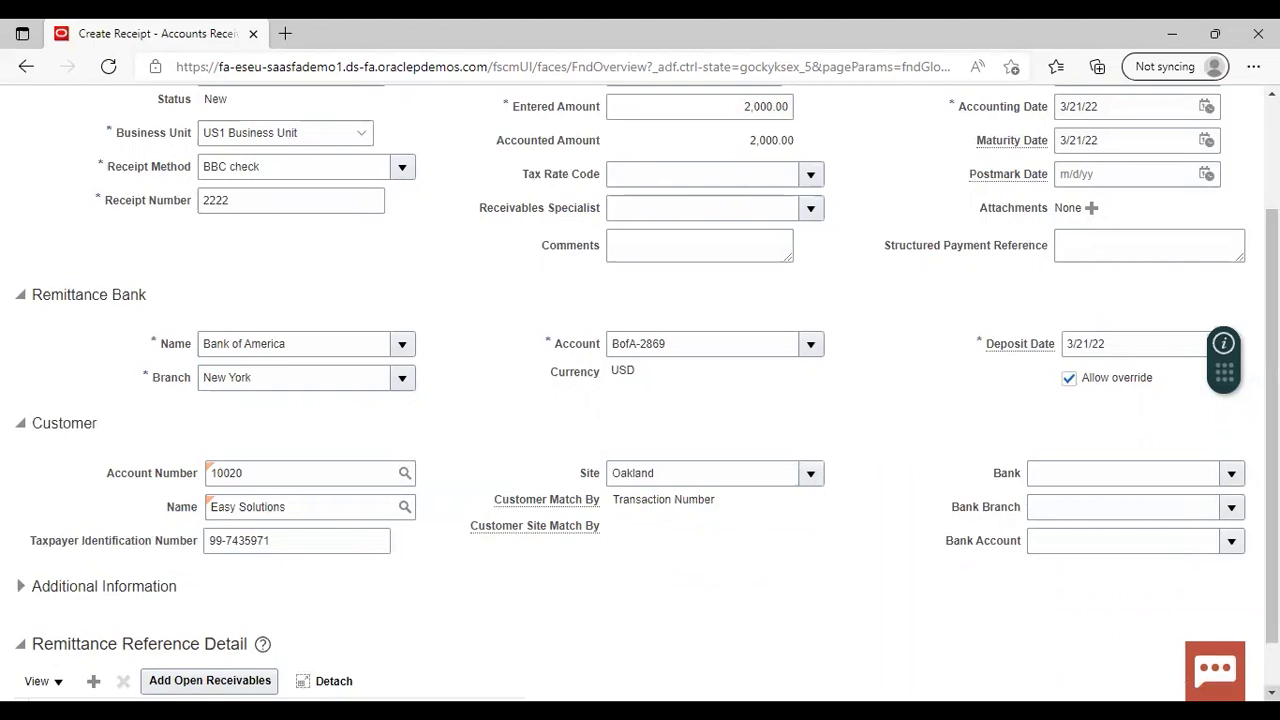
scroll(640, 400, down, 2)
click(228, 626)
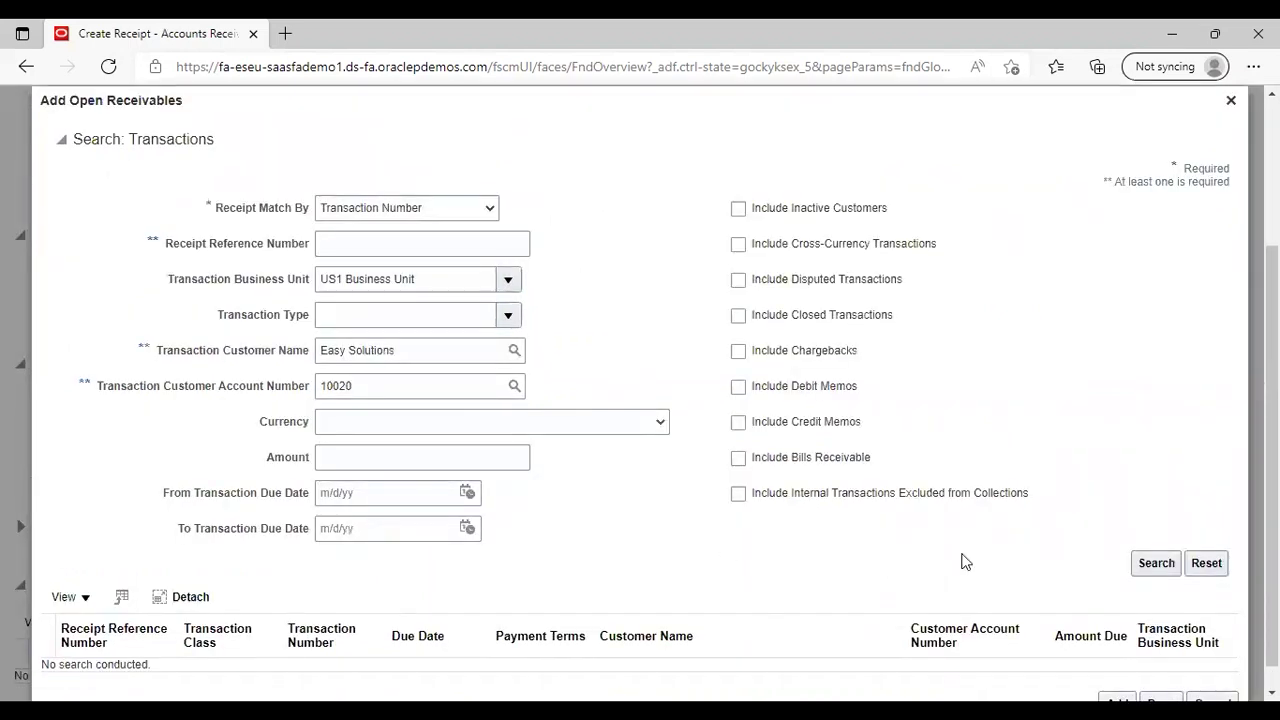
scroll(877, 556, down, 1)
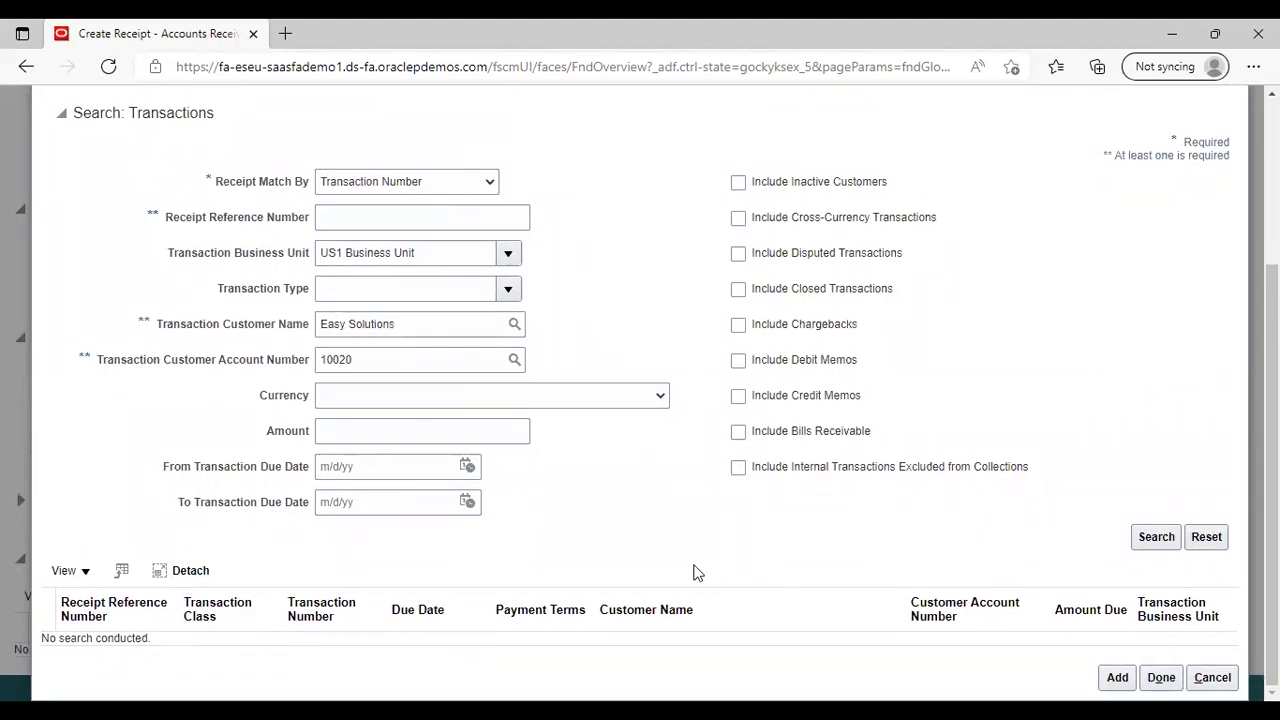
click(1212, 677)
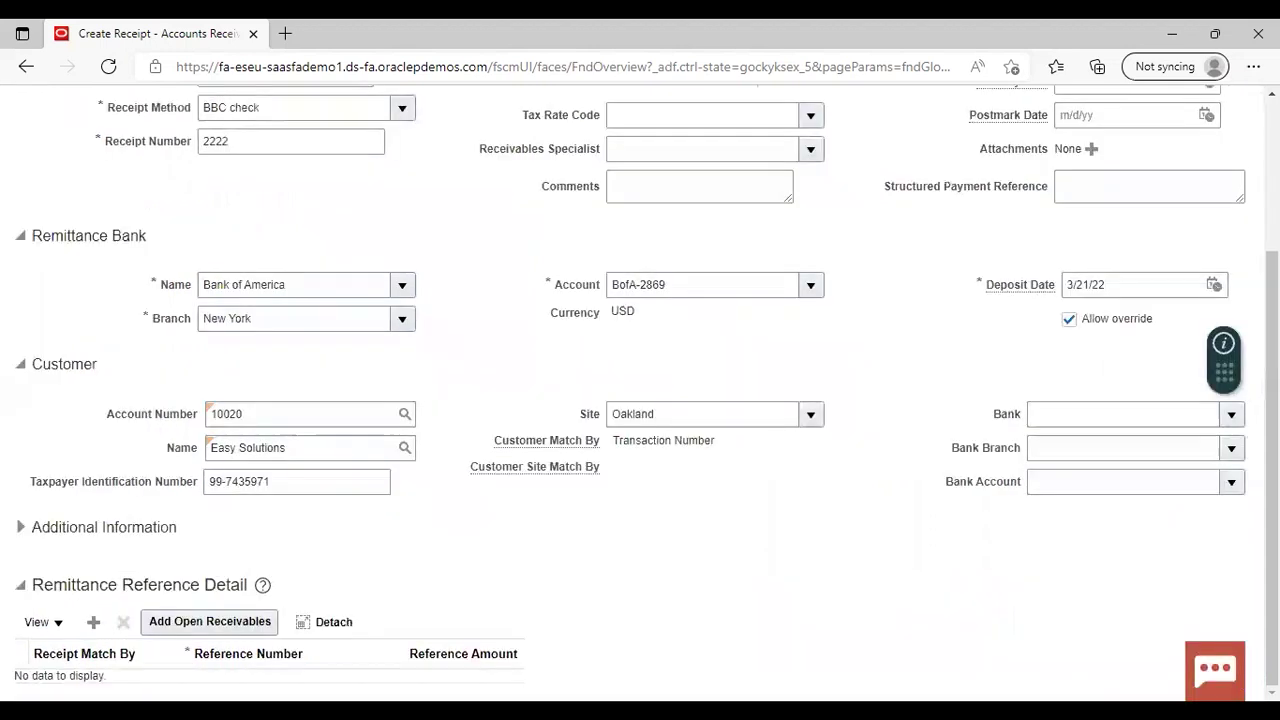
Step: Submit the receipt with the option to apply it manually
scroll(999, 553, up, 1)
scroll(1238, 140, up, 4)
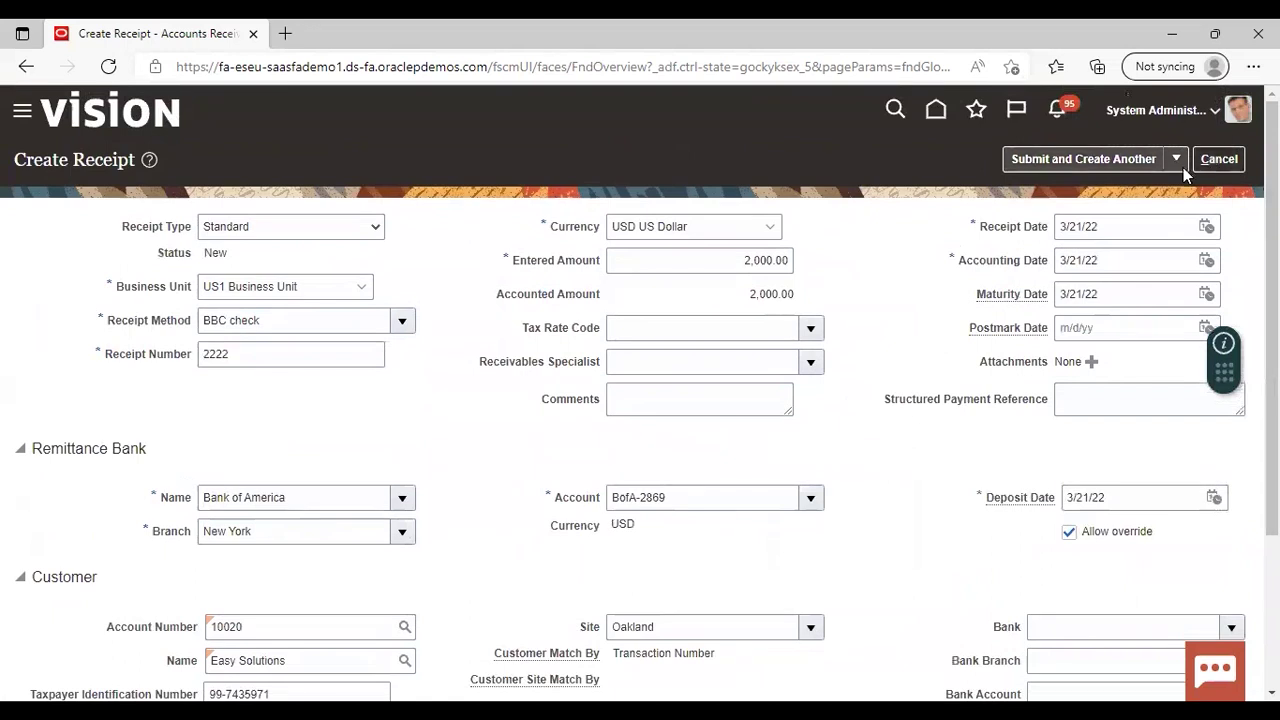
click(1175, 160)
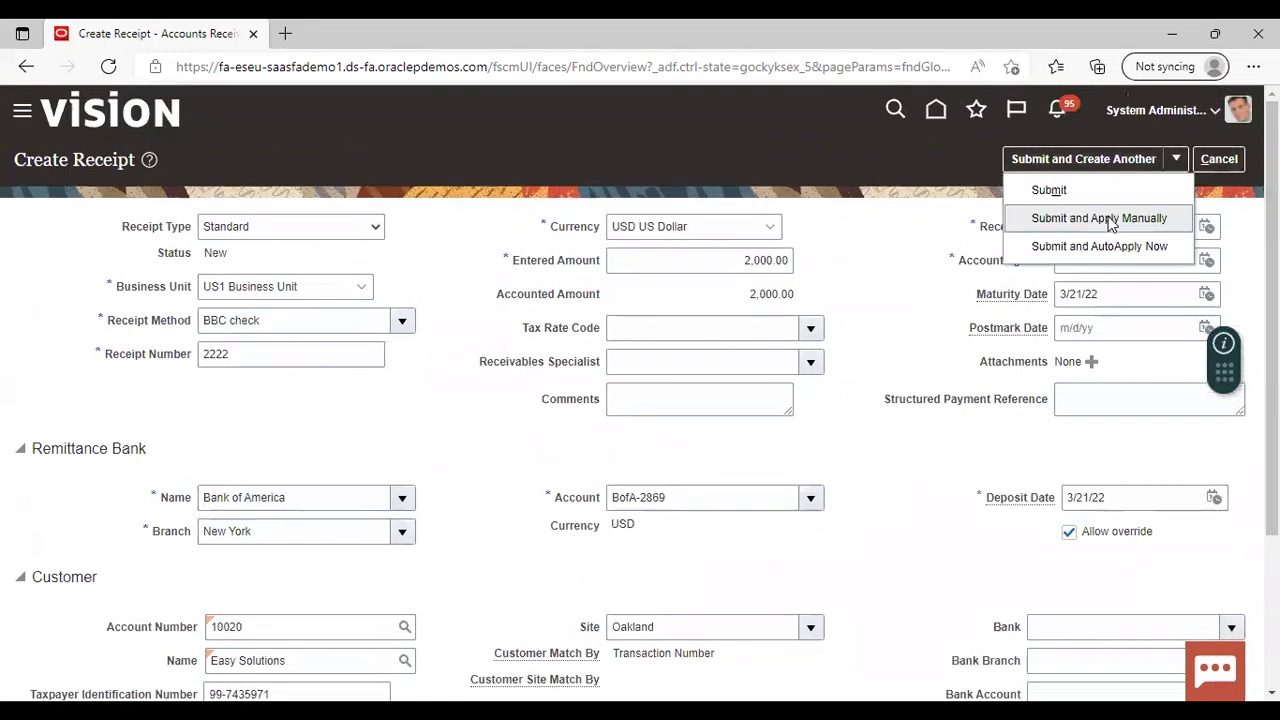
click(1105, 218)
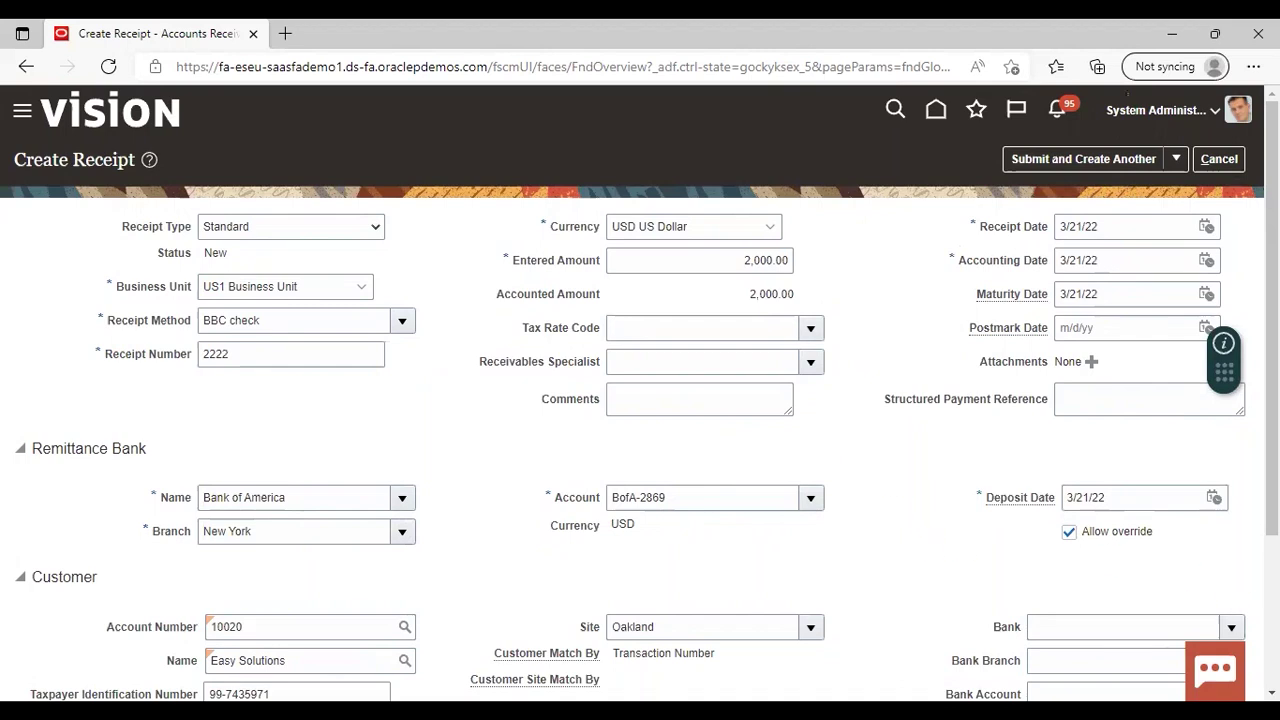
Step: Add an application of 2,000.00 USD to transaction 59765 on the receipt, and save and close it
scroll(861, 468, down, 2)
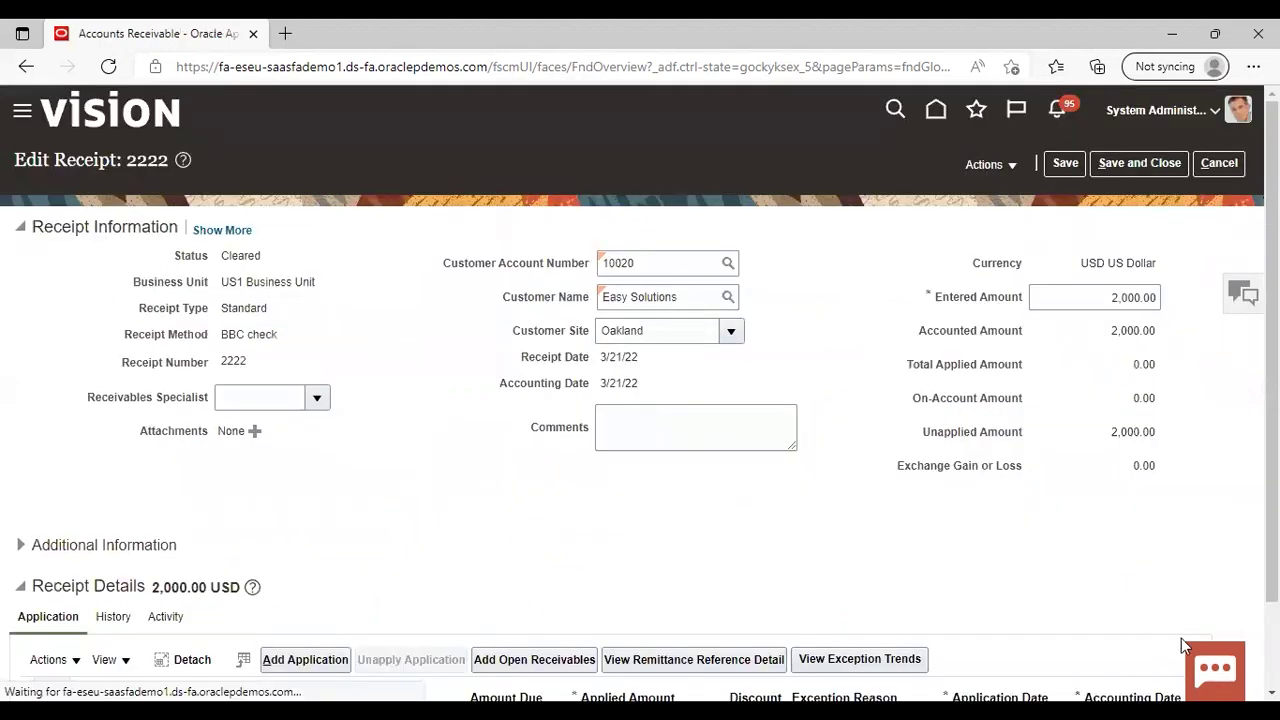
scroll(1181, 638, down, 1)
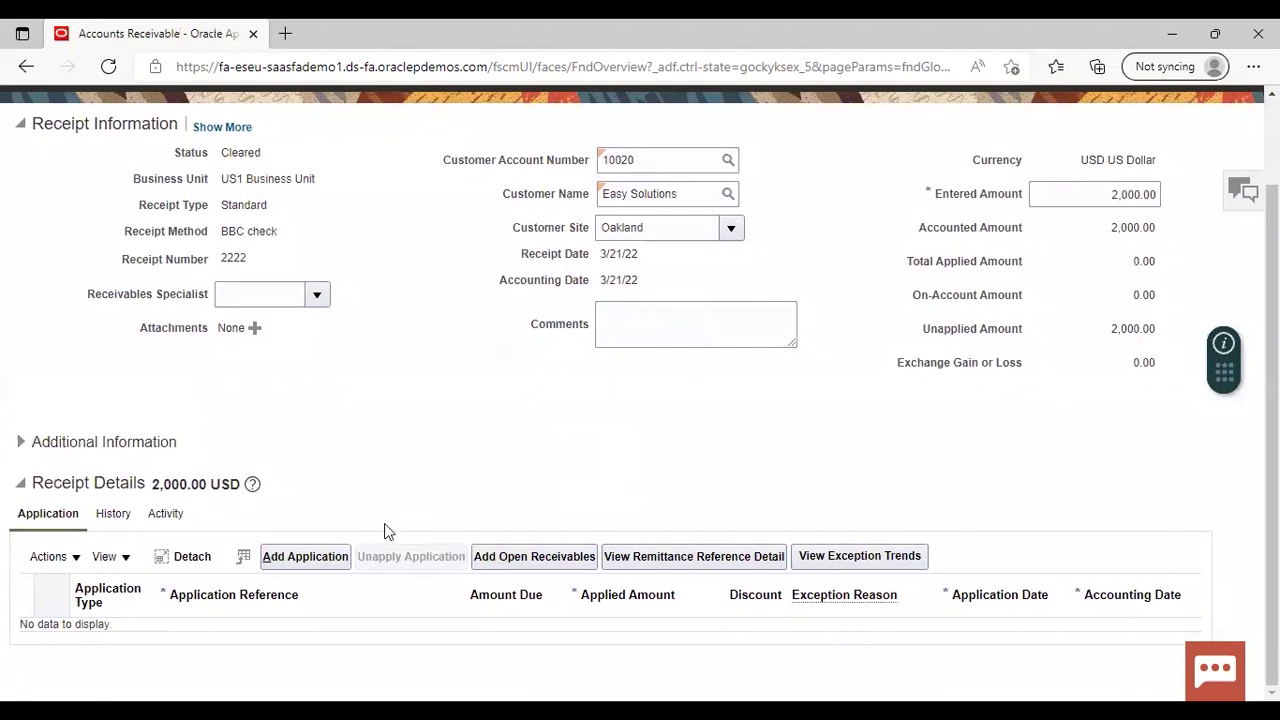
click(306, 557)
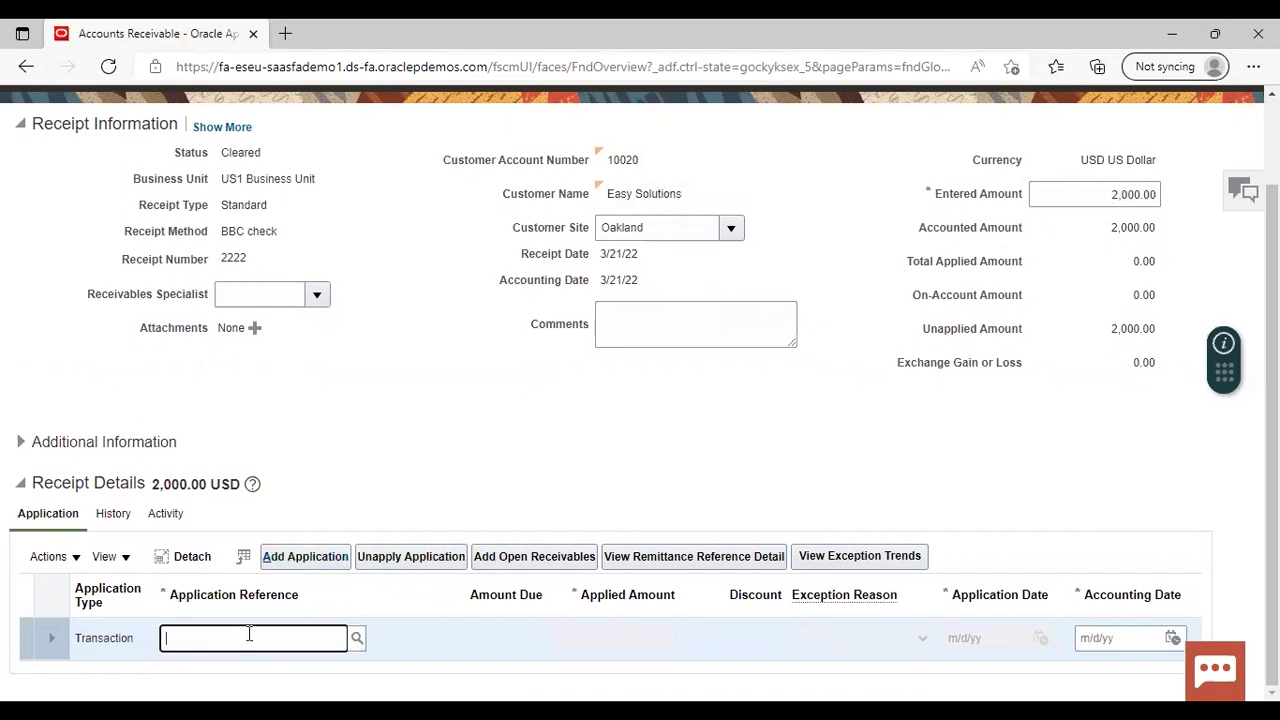
text(59765)
click(611, 401)
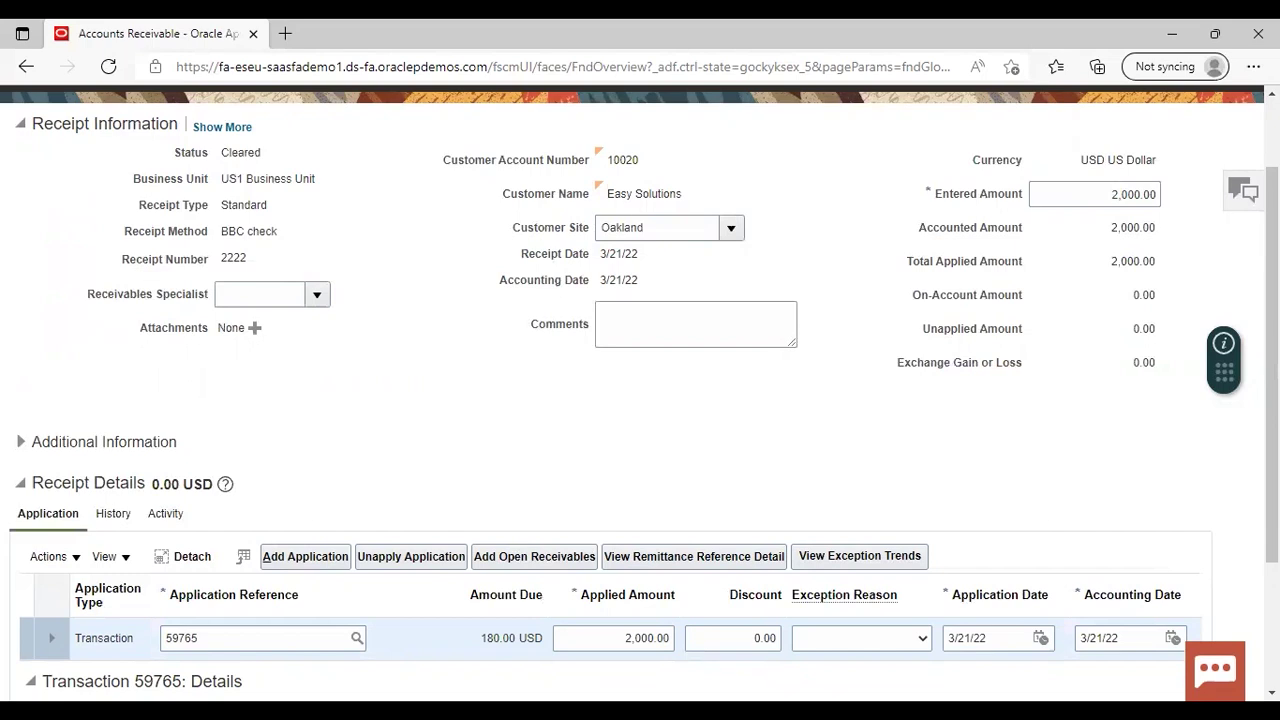
scroll(640, 400, up, 2)
click(1138, 163)
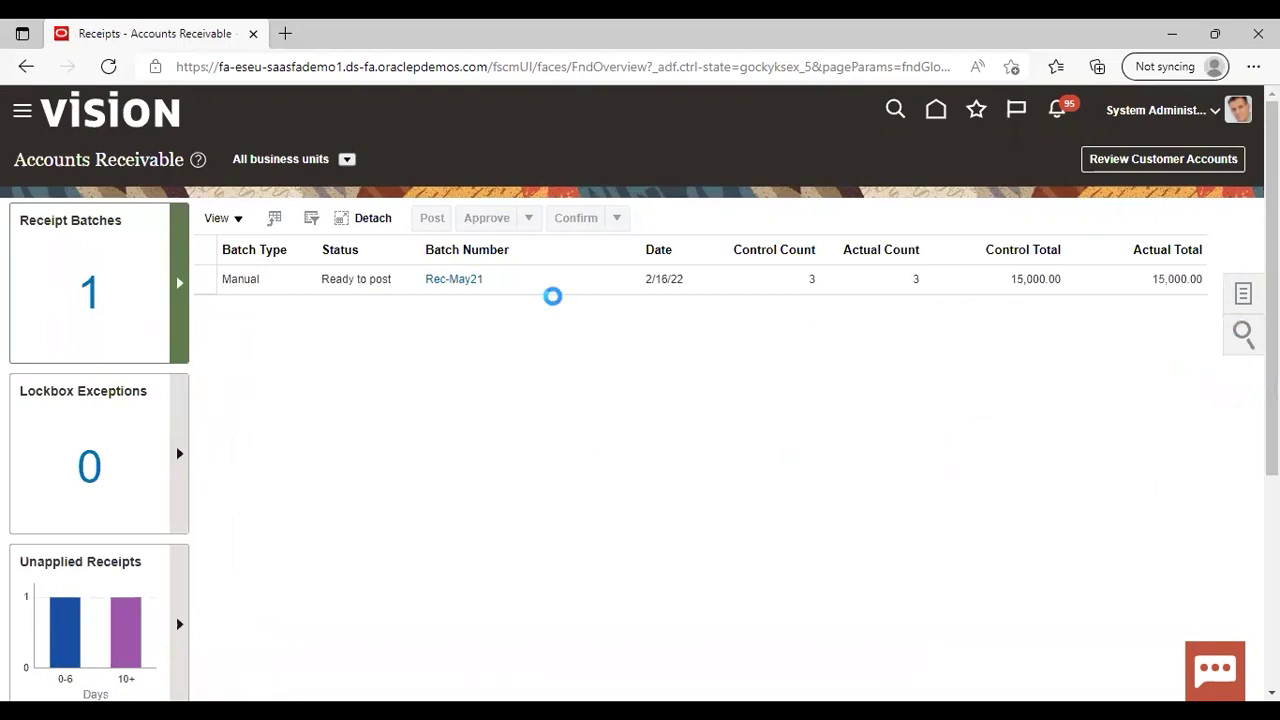
Step: Go to the Billing work area and open Manage Transactions
click(21, 114)
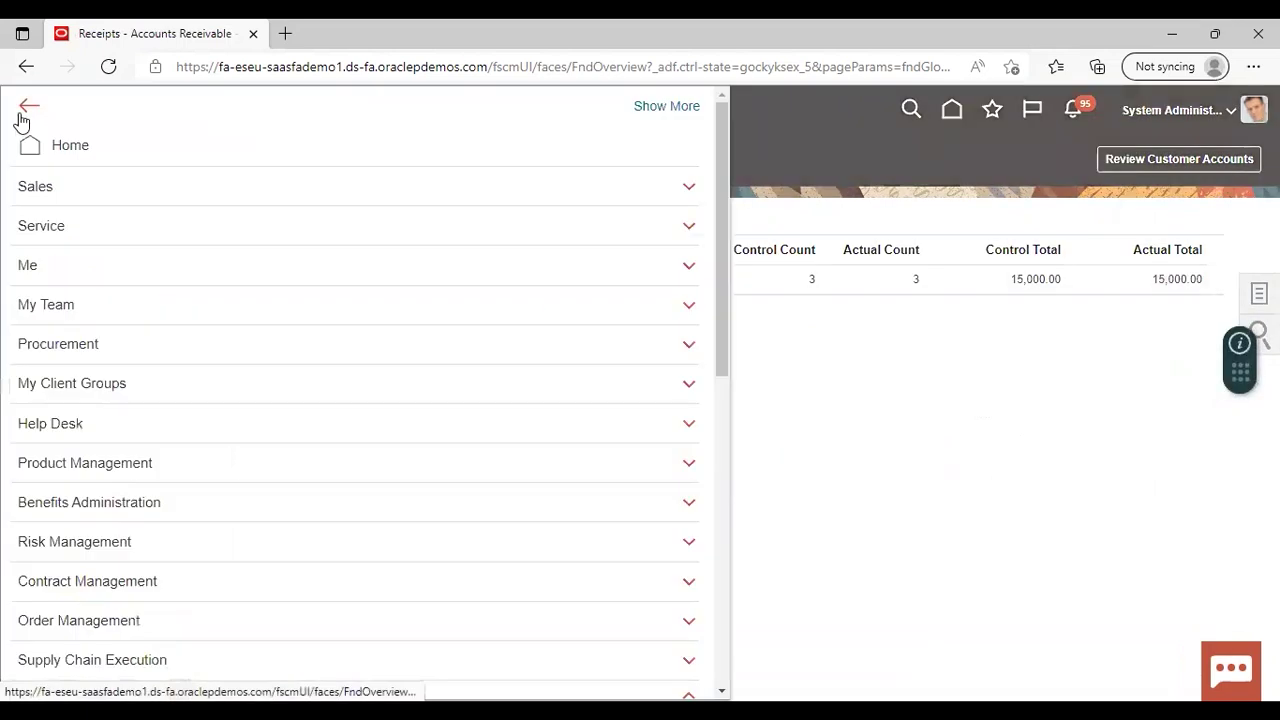
scroll(353, 294, down, 5)
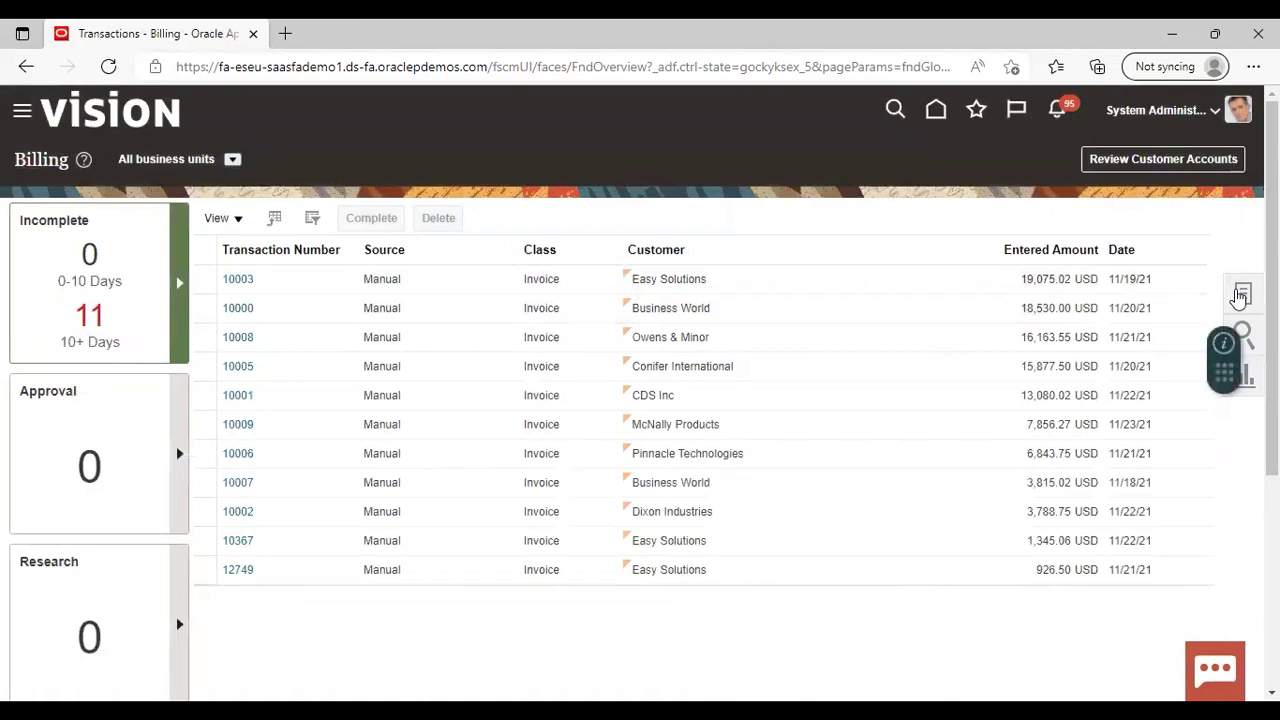
click(1240, 295)
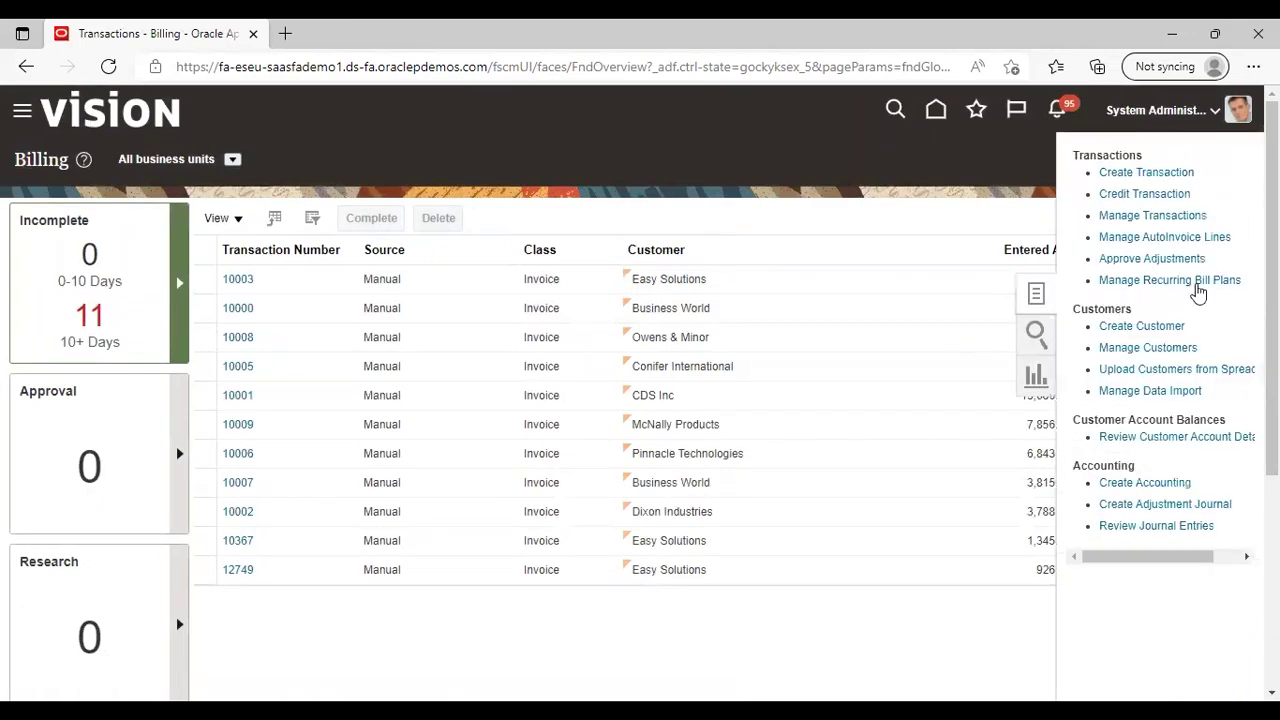
click(1117, 216)
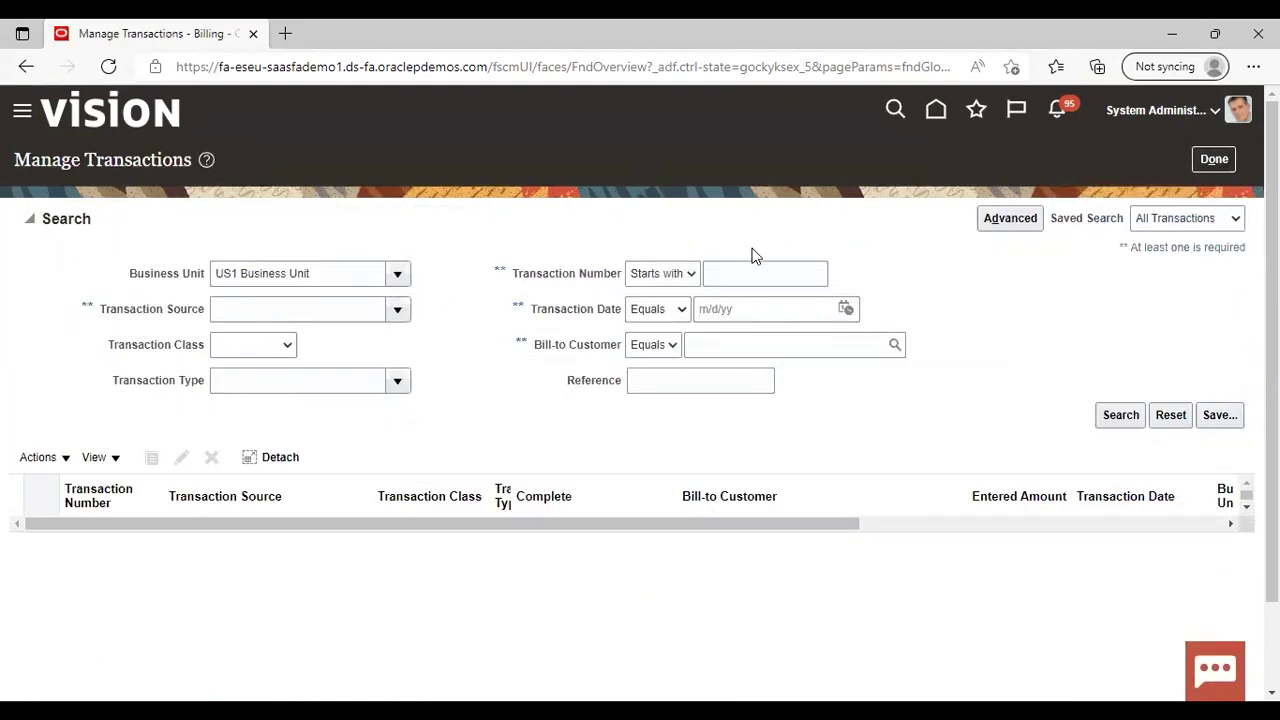
Step: Search for transaction number 59765 and open the Easy Solutions invoice
click(753, 270)
text(59765)
key(Return)
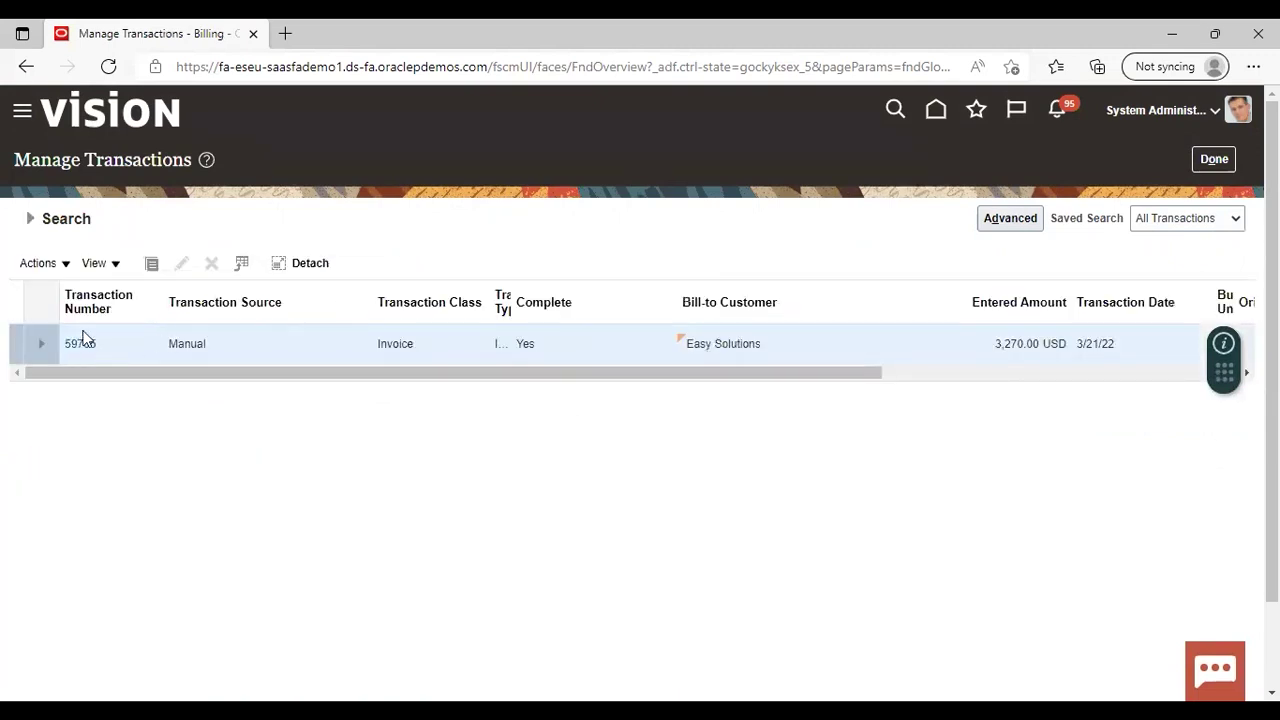
click(81, 344)
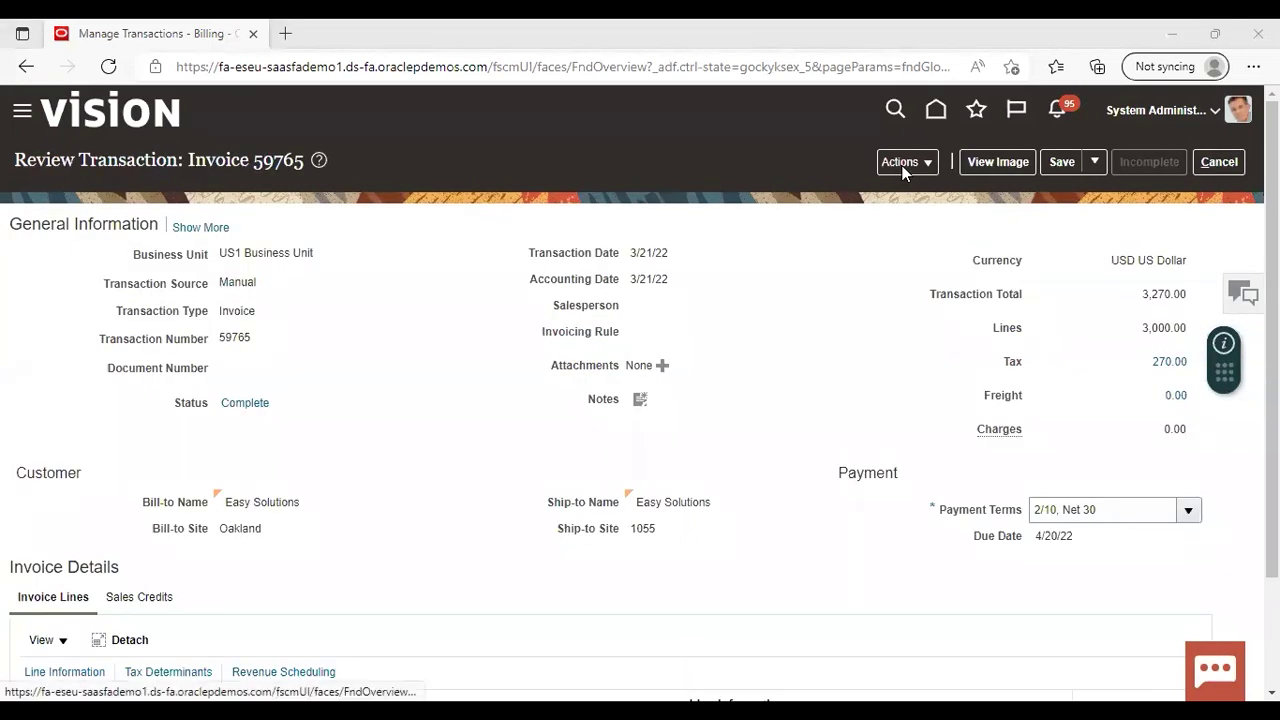
Step: Review the balance details of invoice 59765 in the entered currency and close them
click(907, 162)
click(921, 449)
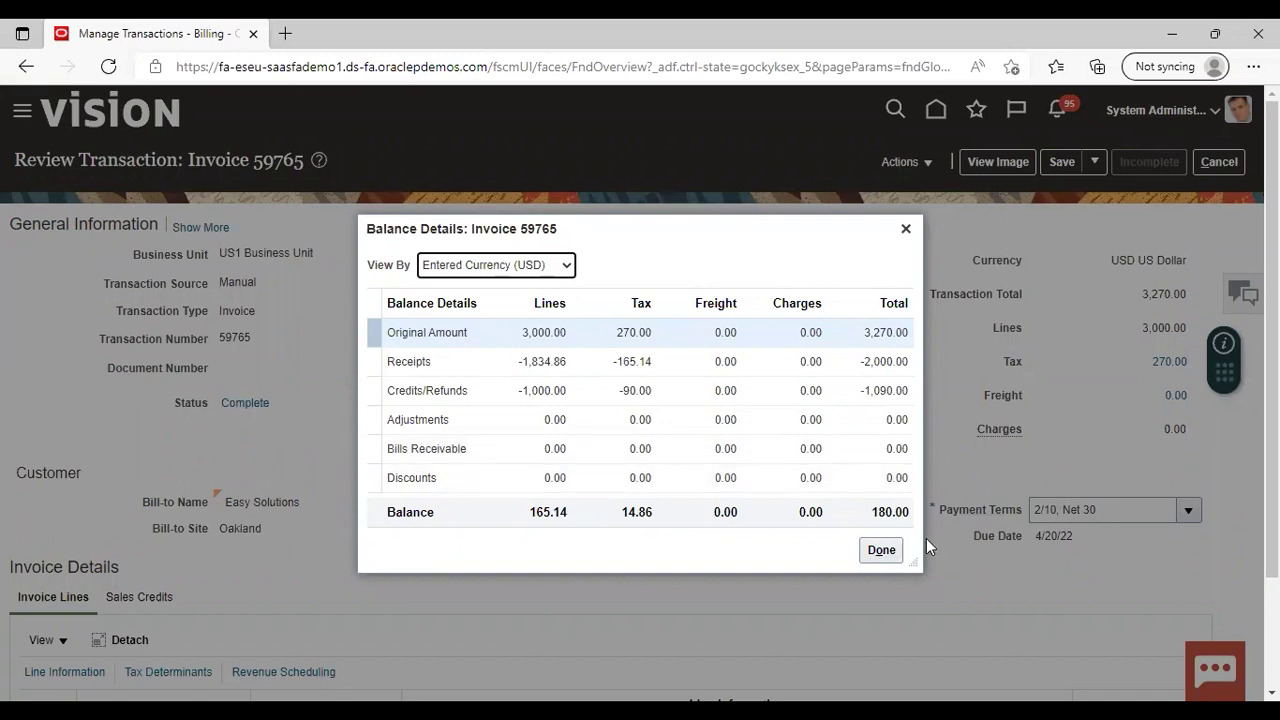
click(881, 551)
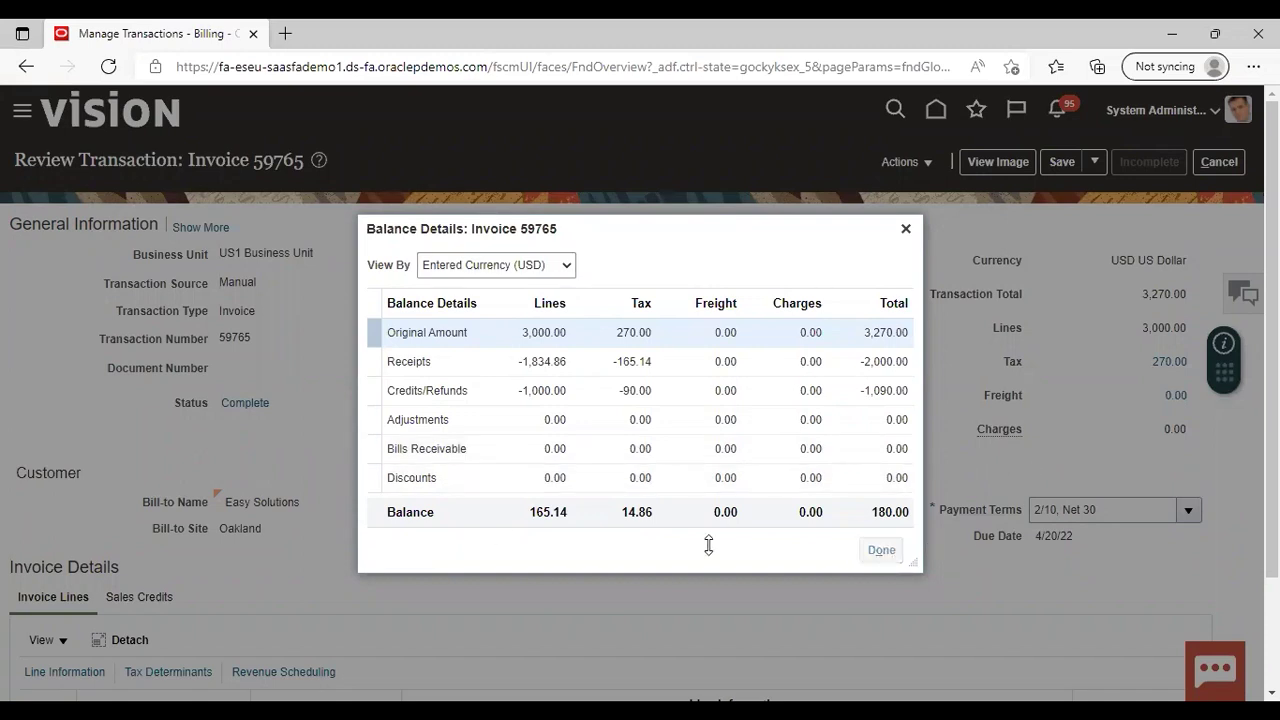